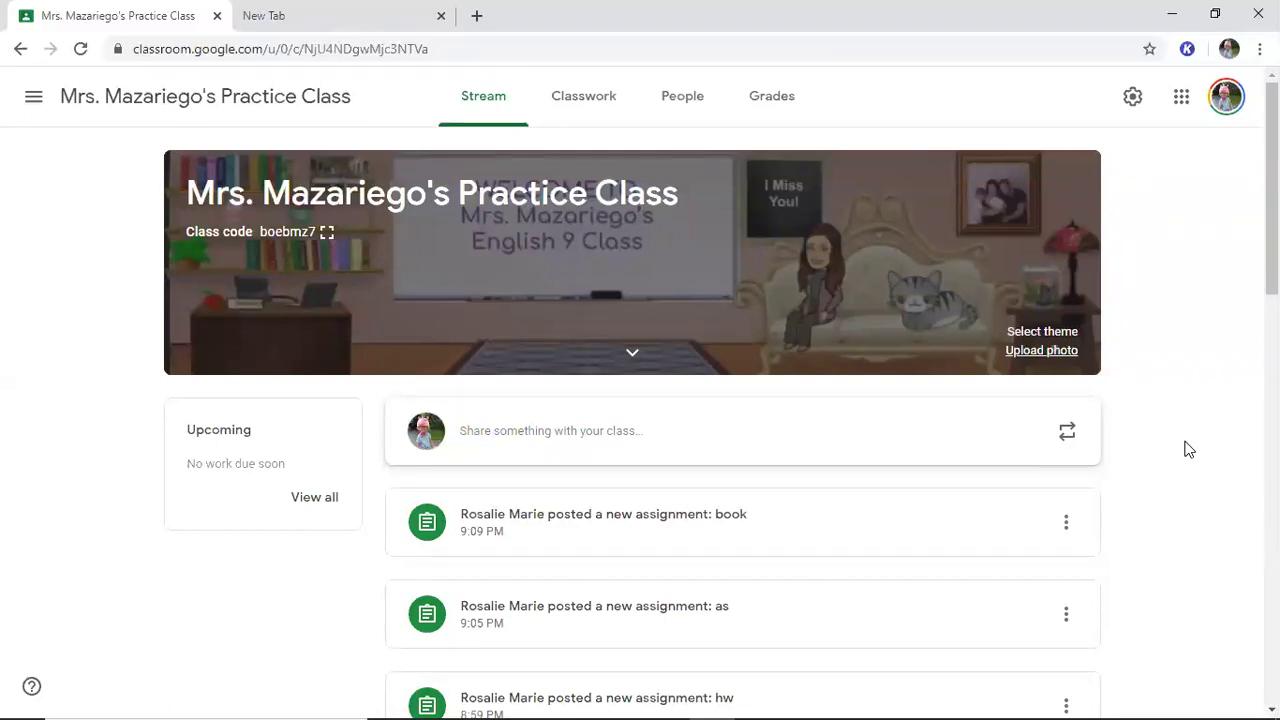
Step: Switch to the browser window with the Brain Freeze Game presentation in Google Slides and start its slideshow from the first slide
mouse_move(1064, 712)
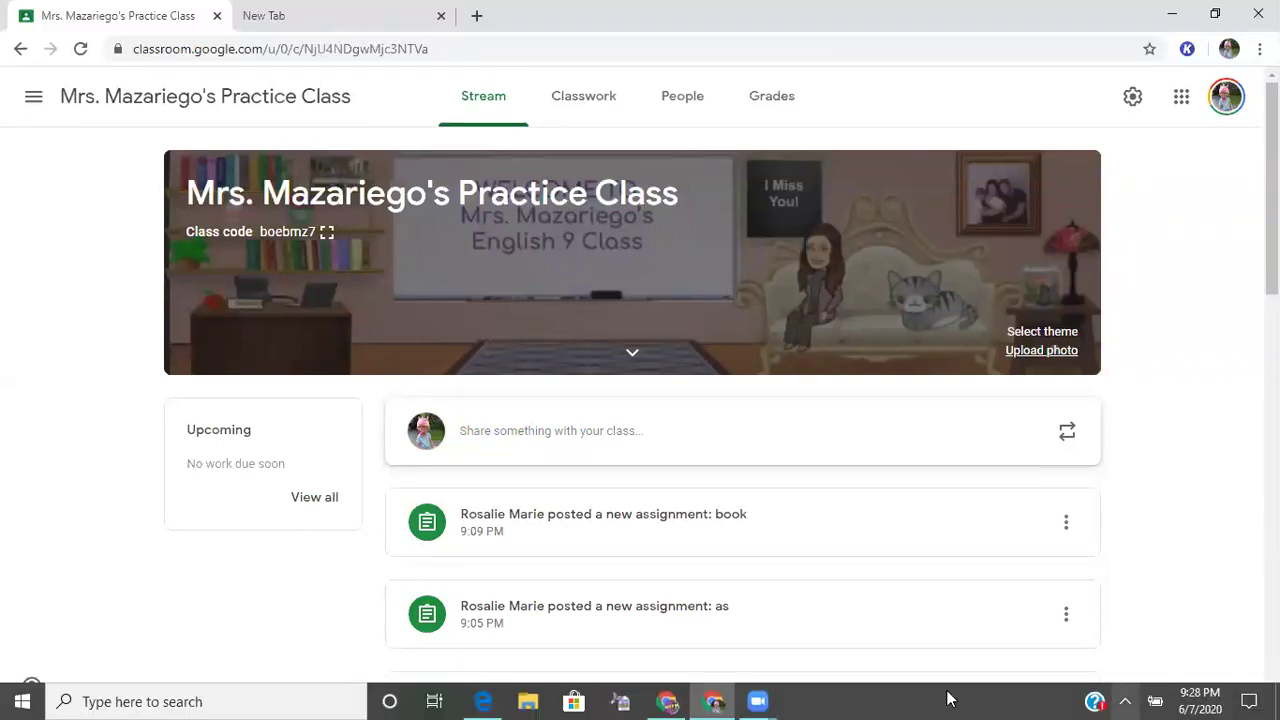
click(667, 700)
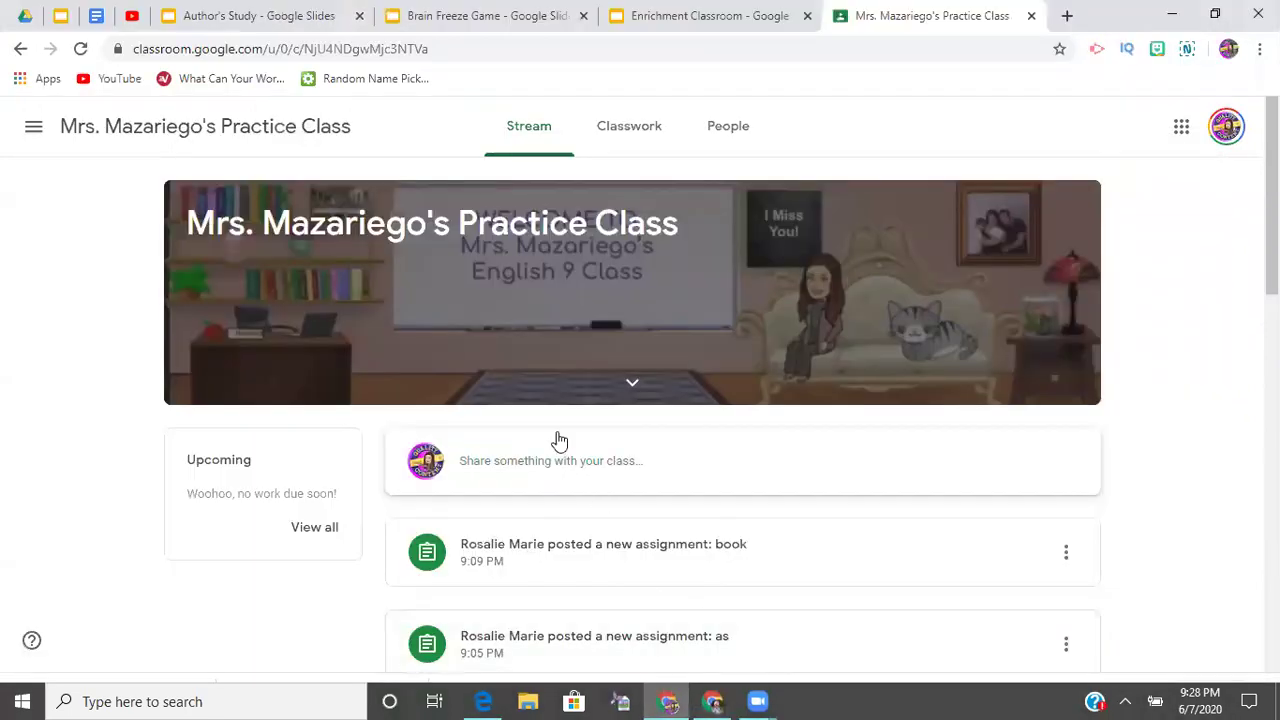
click(480, 20)
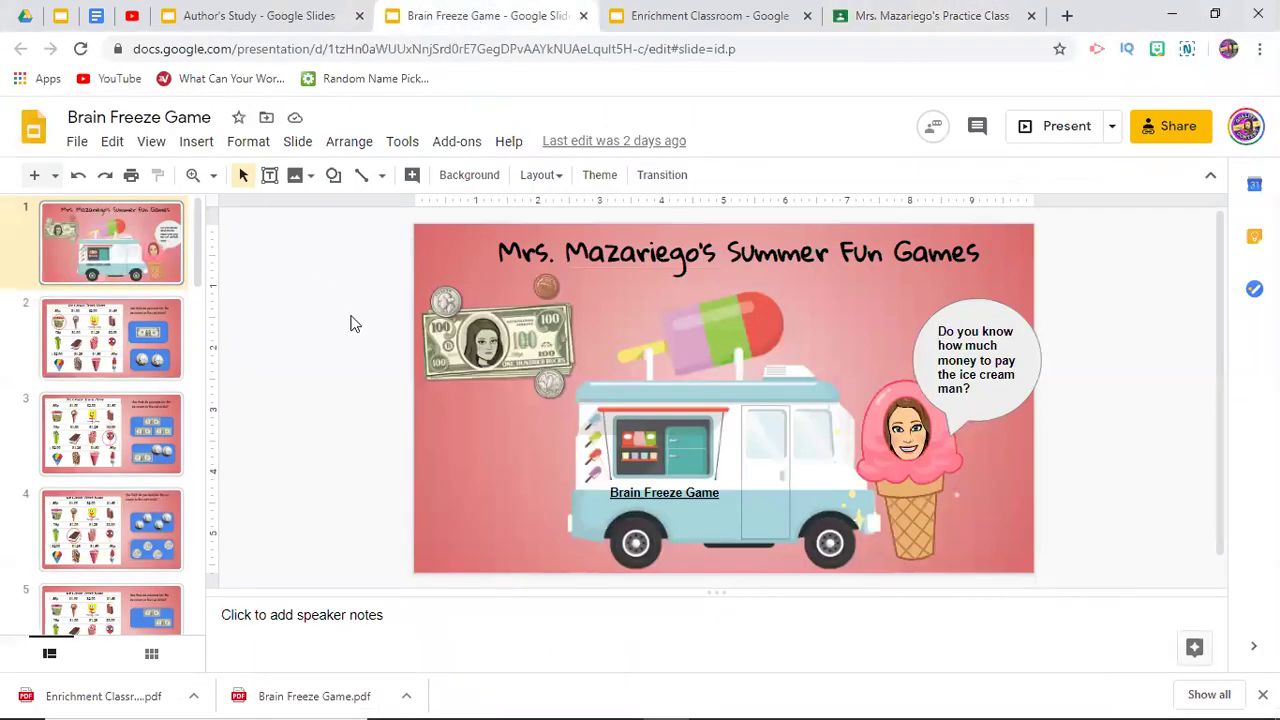
scroll(115, 330, down, 1)
scroll(115, 330, up, 1)
click(1068, 130)
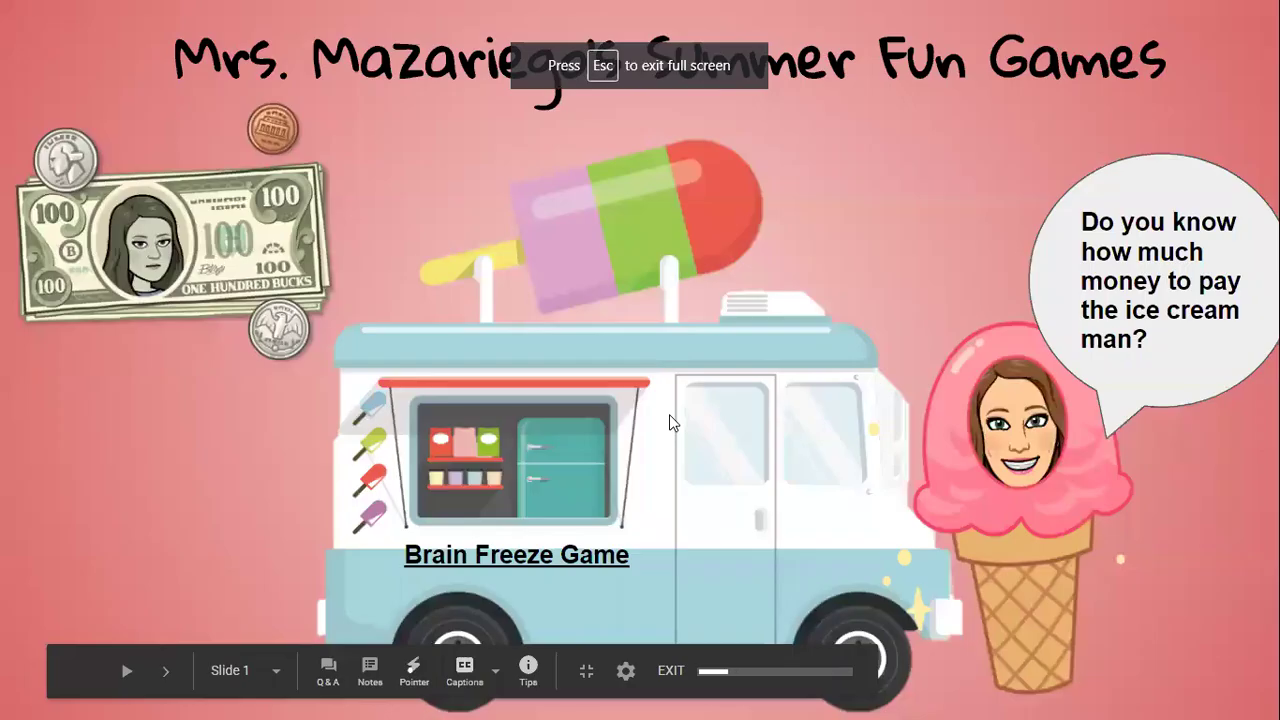
Step: Play the game by answering the first ice cream question with the two quarters, continue to the following question, and exit the slideshow
click(671, 423)
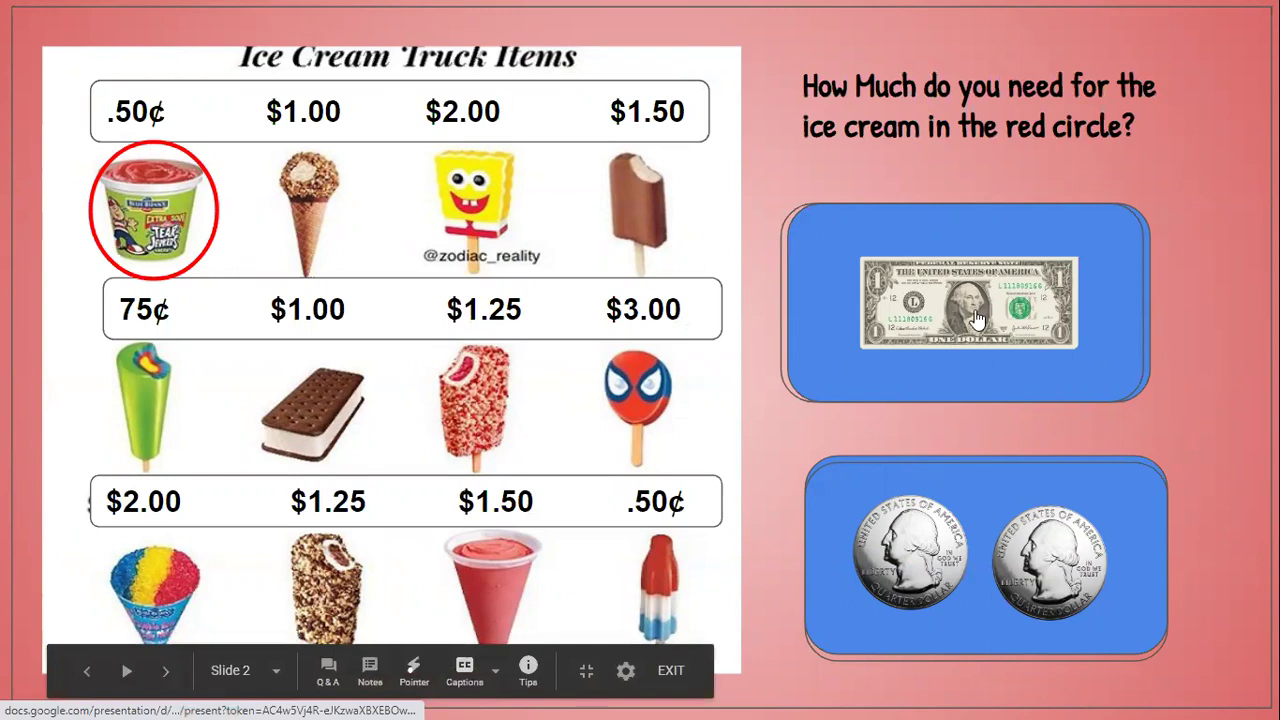
click(979, 543)
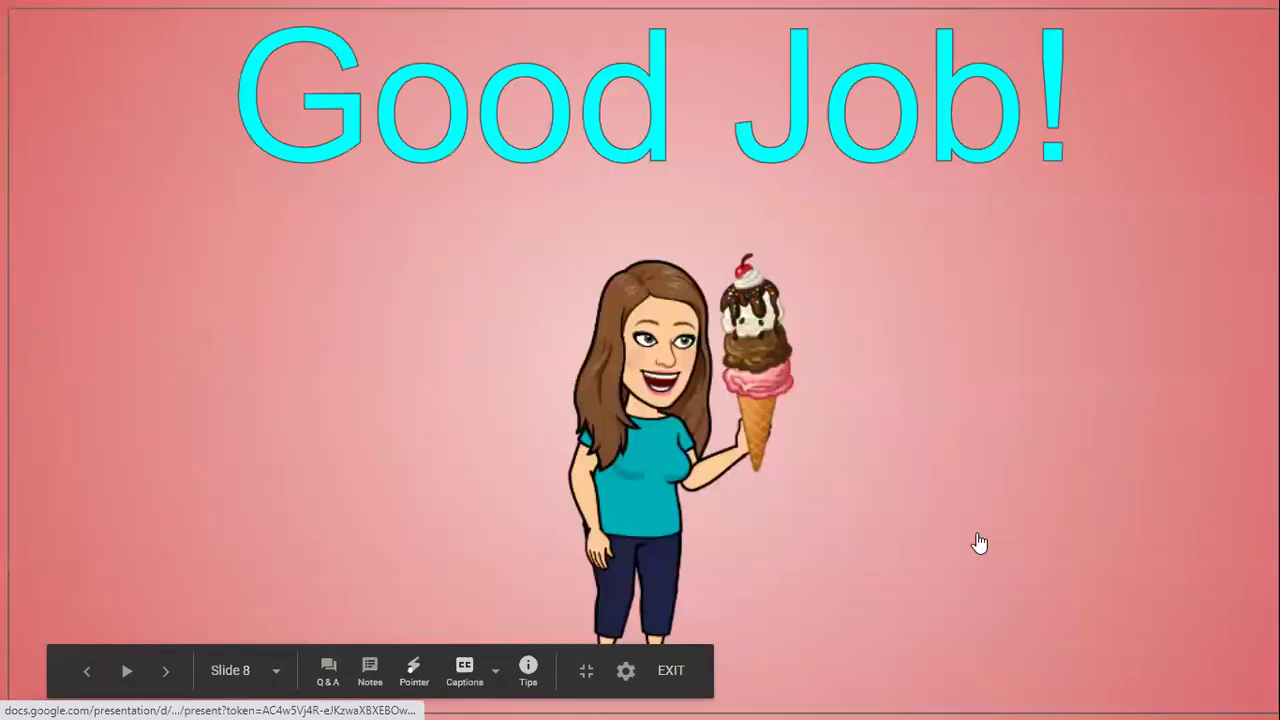
click(868, 381)
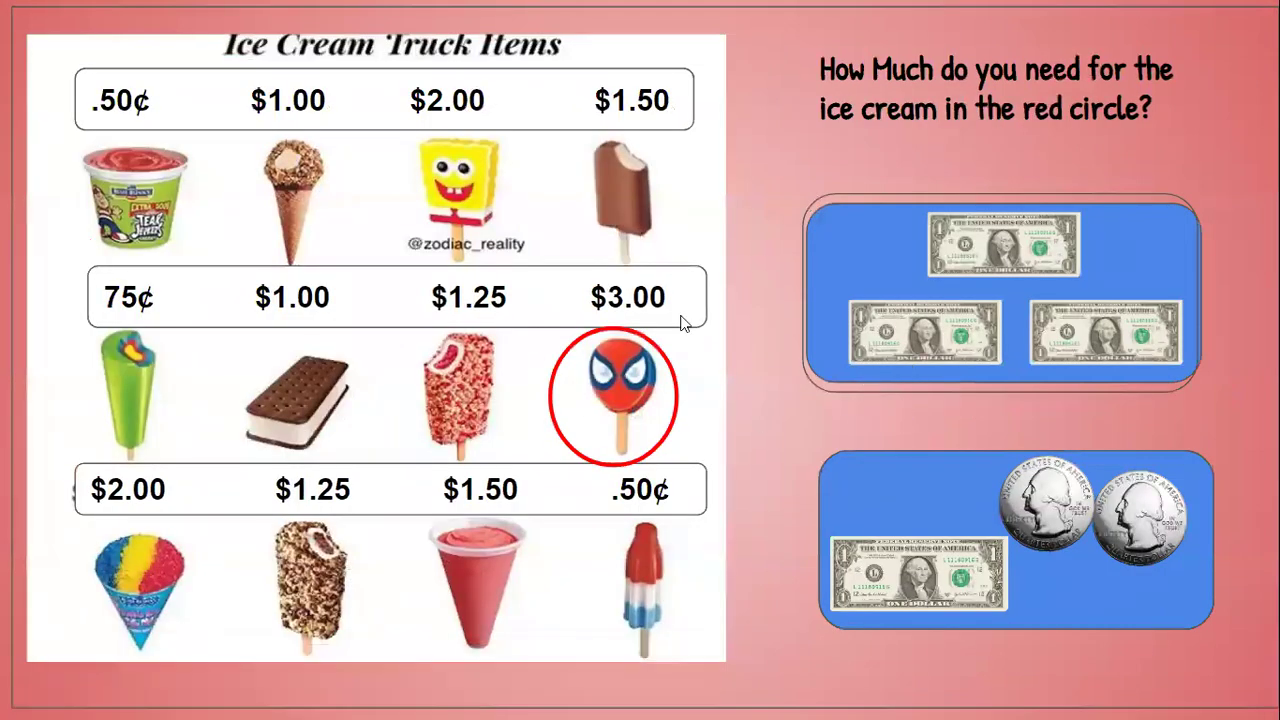
click(979, 533)
click(893, 445)
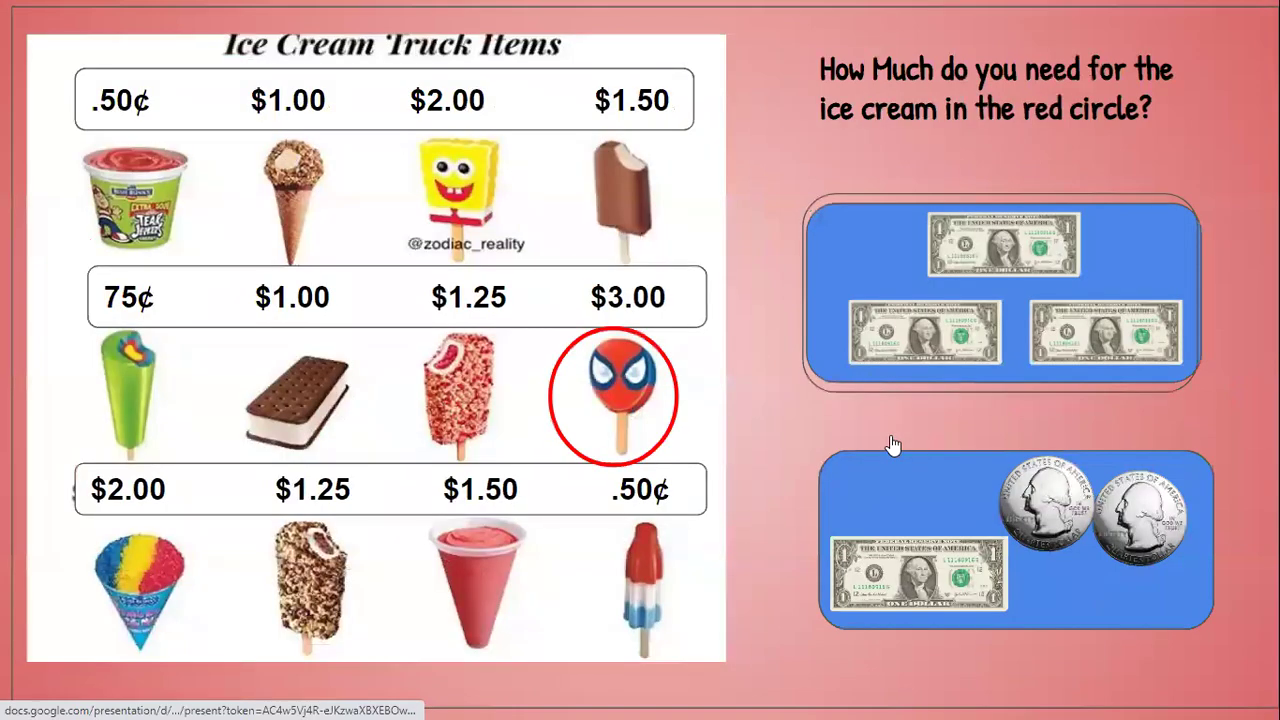
key(Escape)
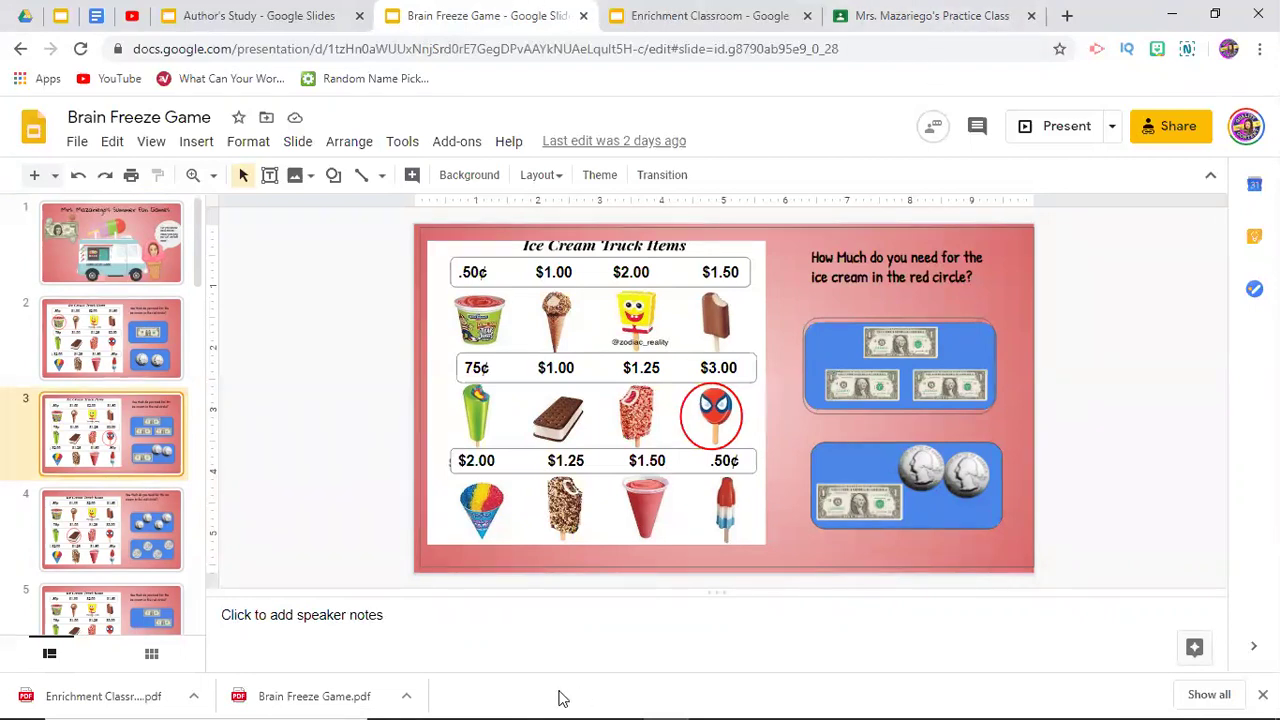
Step: Switch to the teacher's Google Classroom window and preview Brain Freeze Game.pdf from the game assignment in the classwork
click(713, 701)
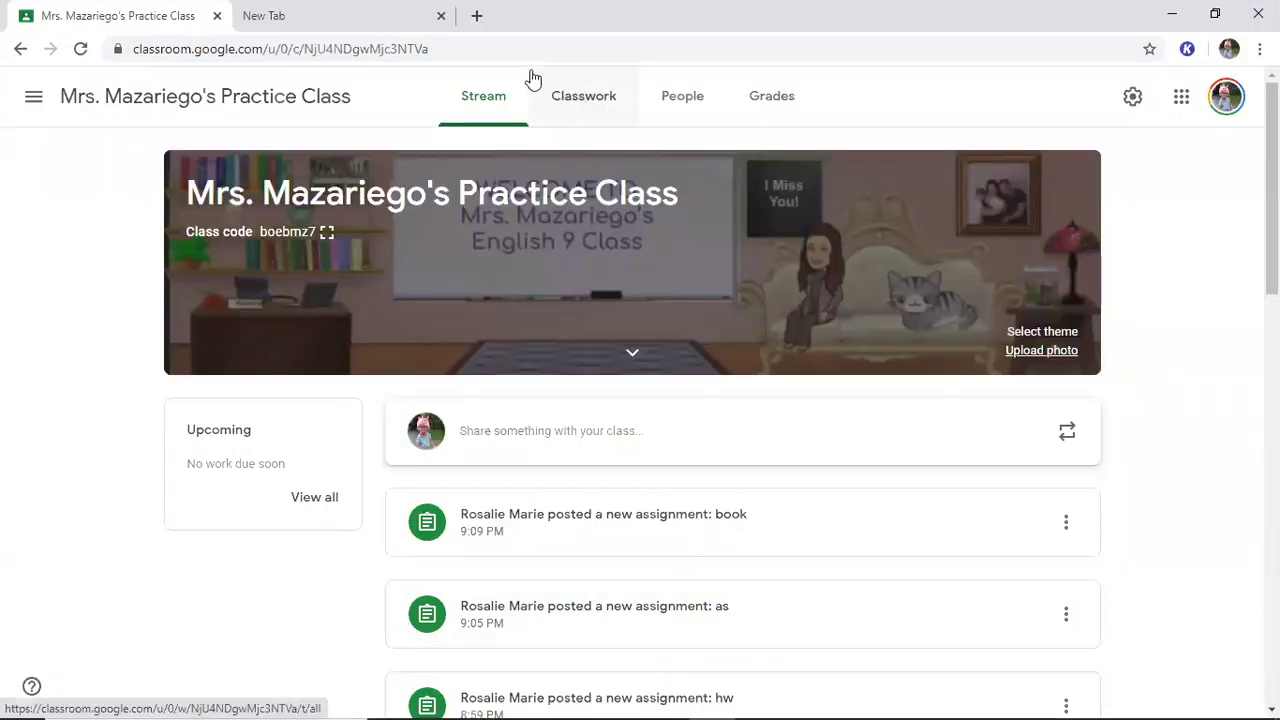
click(598, 100)
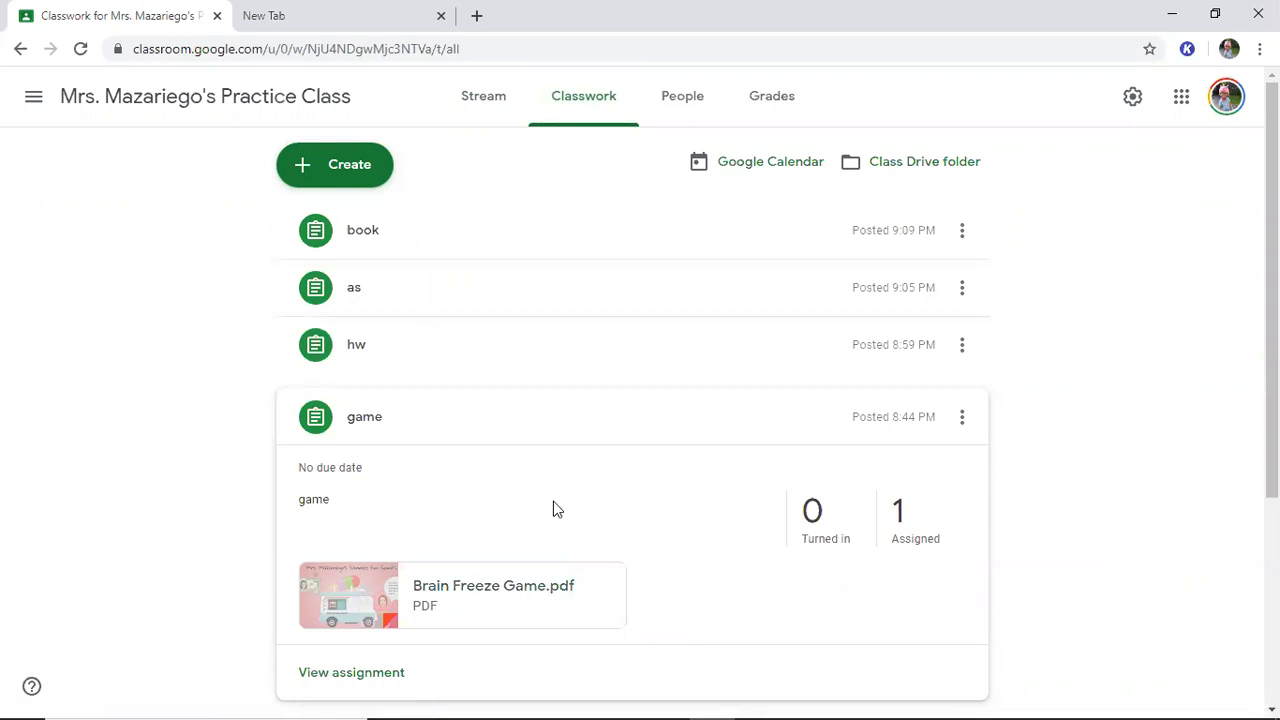
click(437, 597)
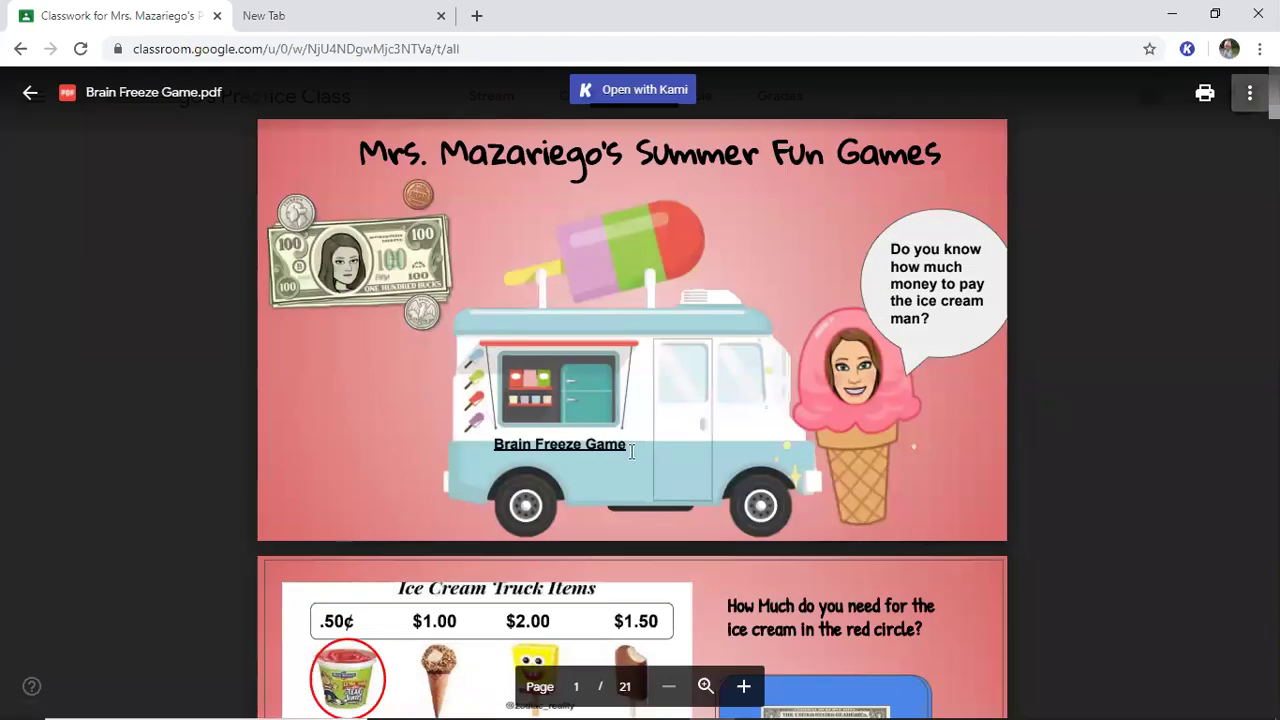
scroll(635, 508, down, 2)
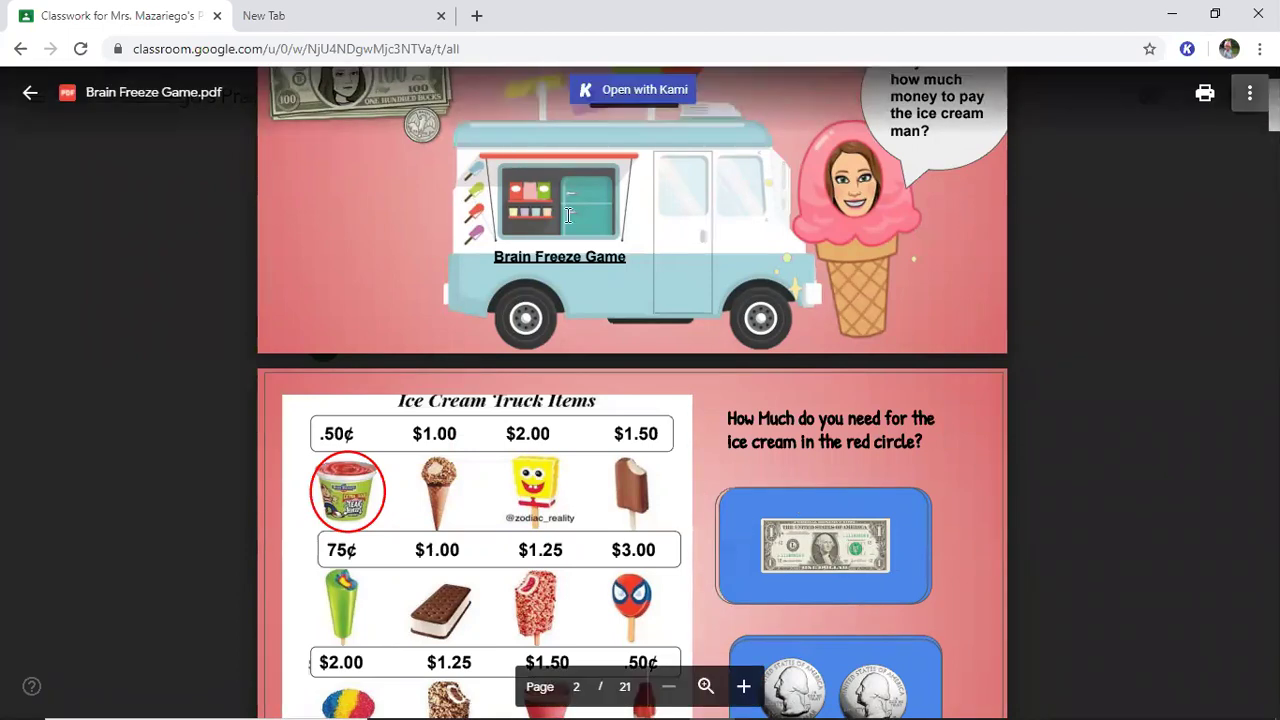
Step: Return to the Brain Freeze Game in Google Slides and review its download formats and publish-to-web settings
mouse_move(806, 697)
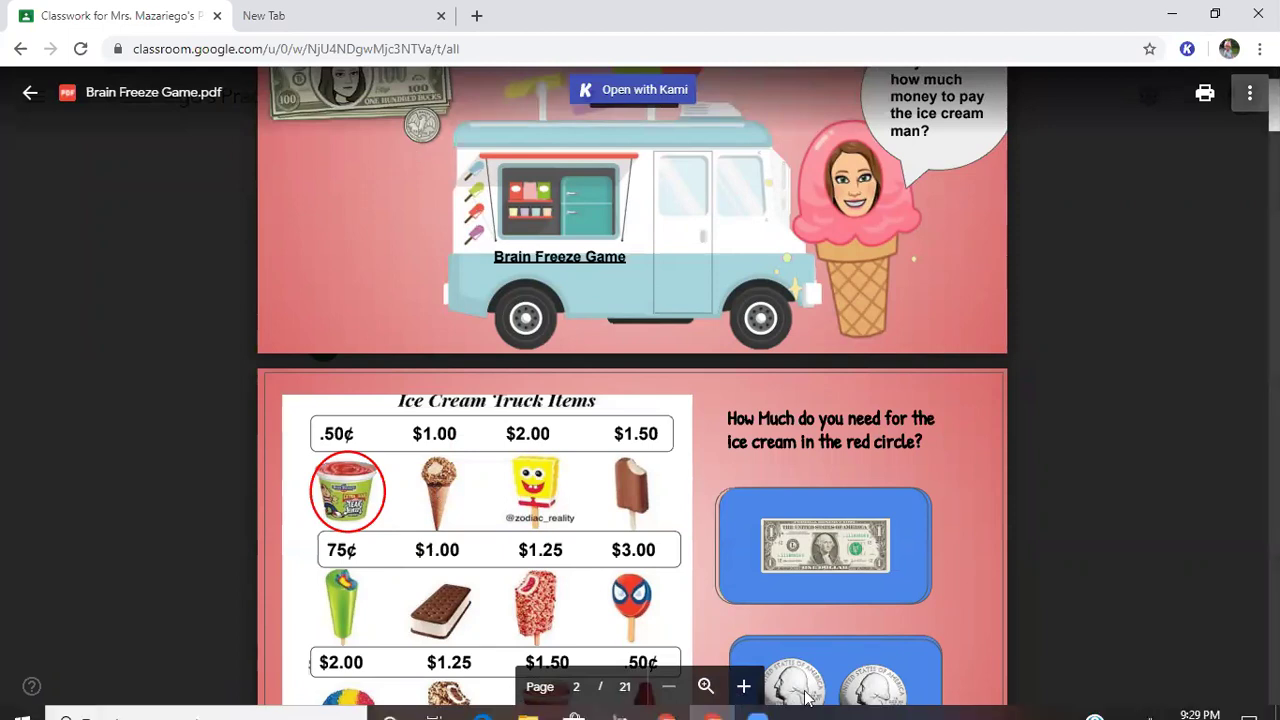
click(668, 701)
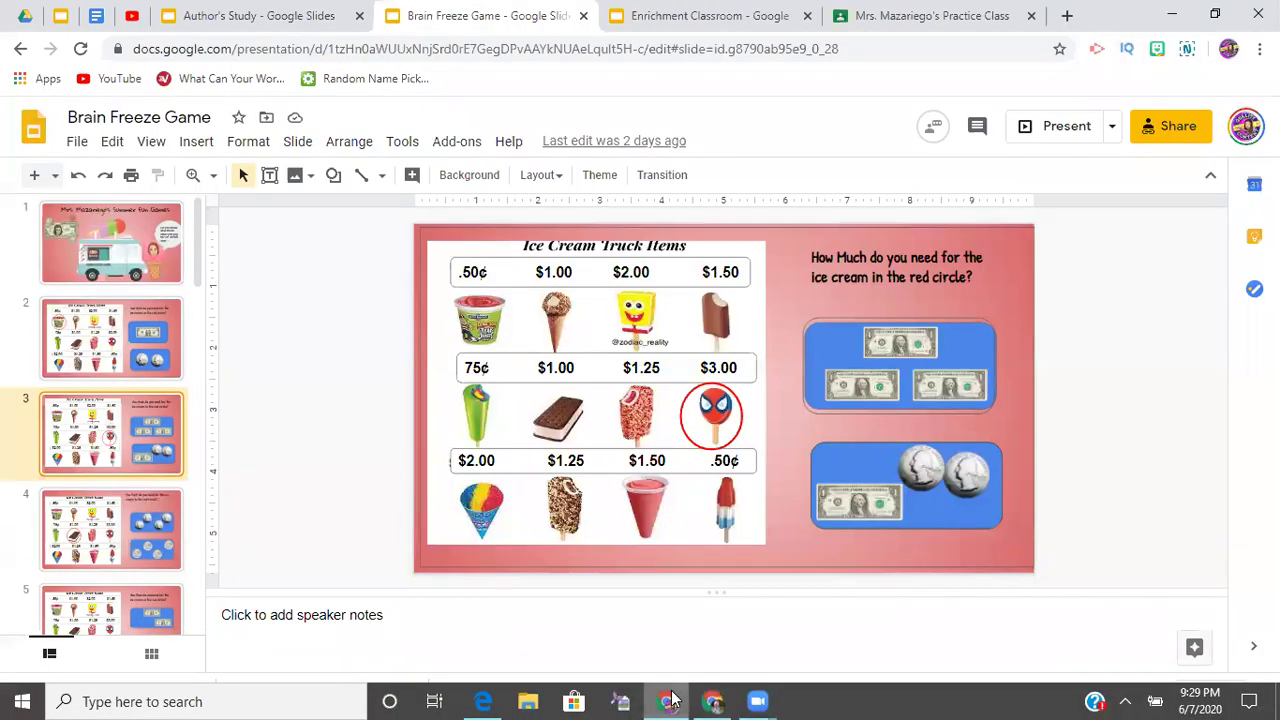
click(78, 145)
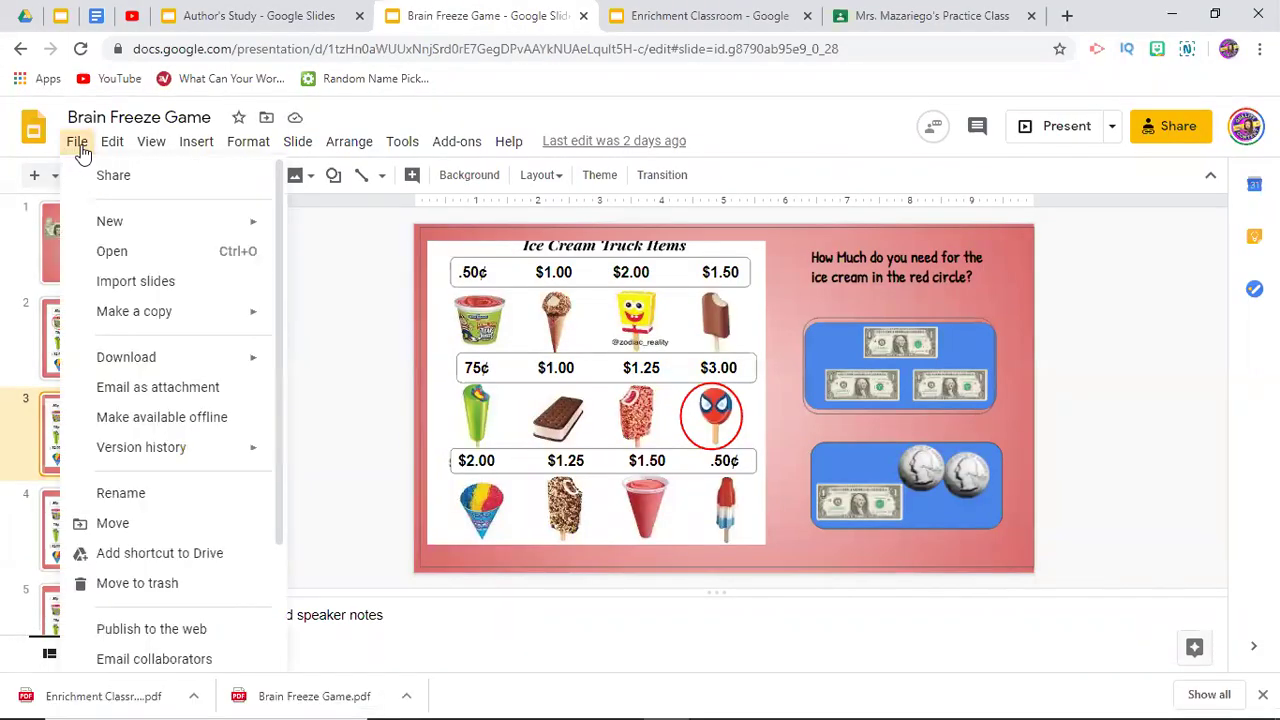
mouse_move(160, 368)
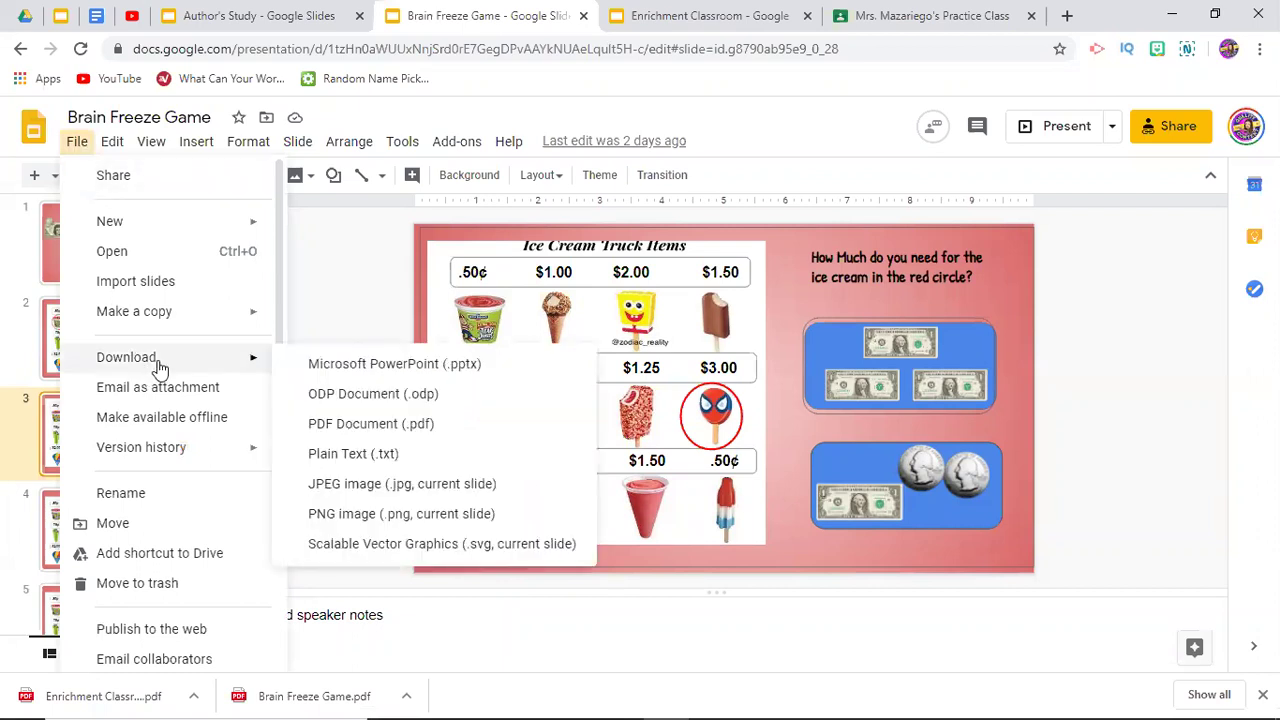
click(170, 638)
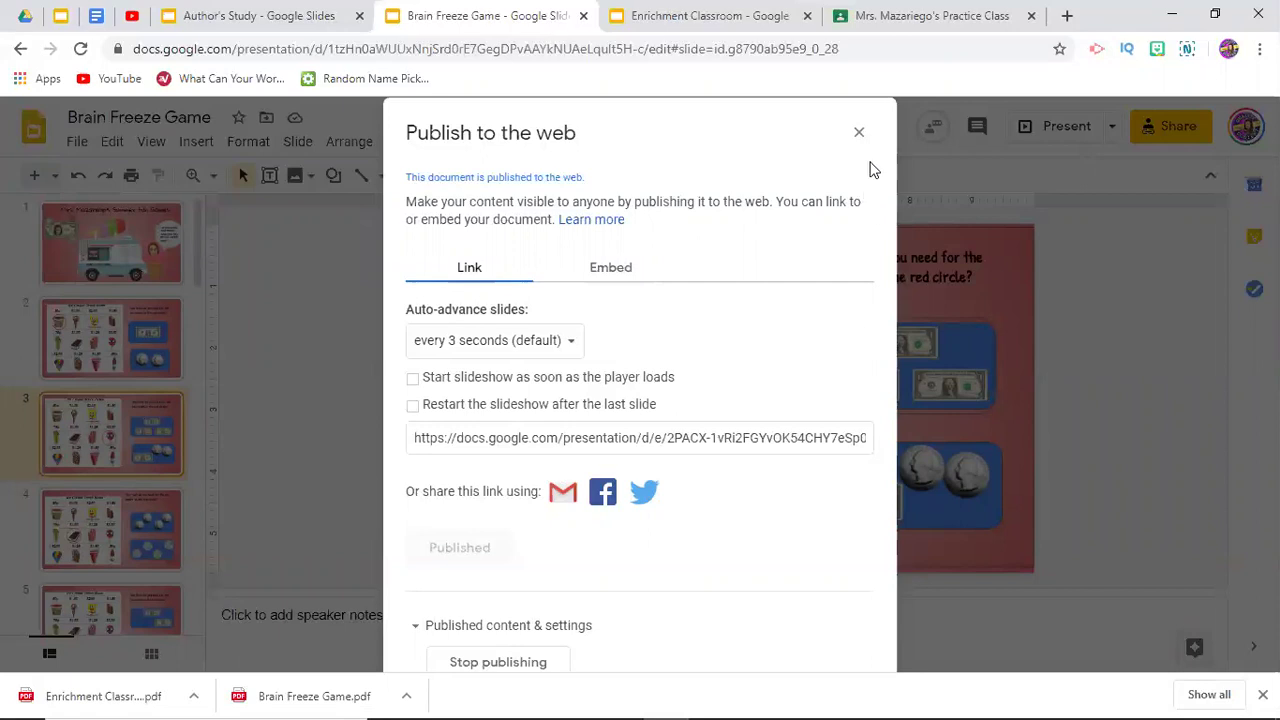
click(858, 132)
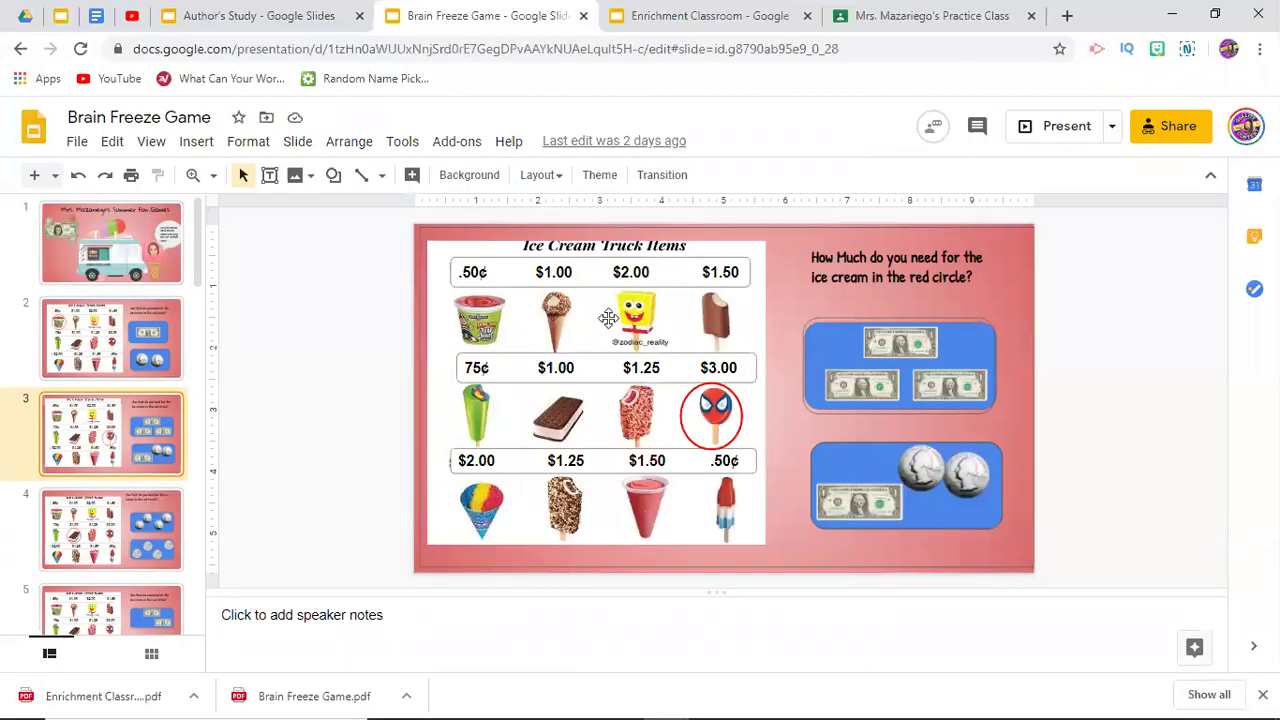
Step: Copy the Brain Freeze Game's sharing link and return to the classwork list in the teacher's Google Classroom
click(1151, 127)
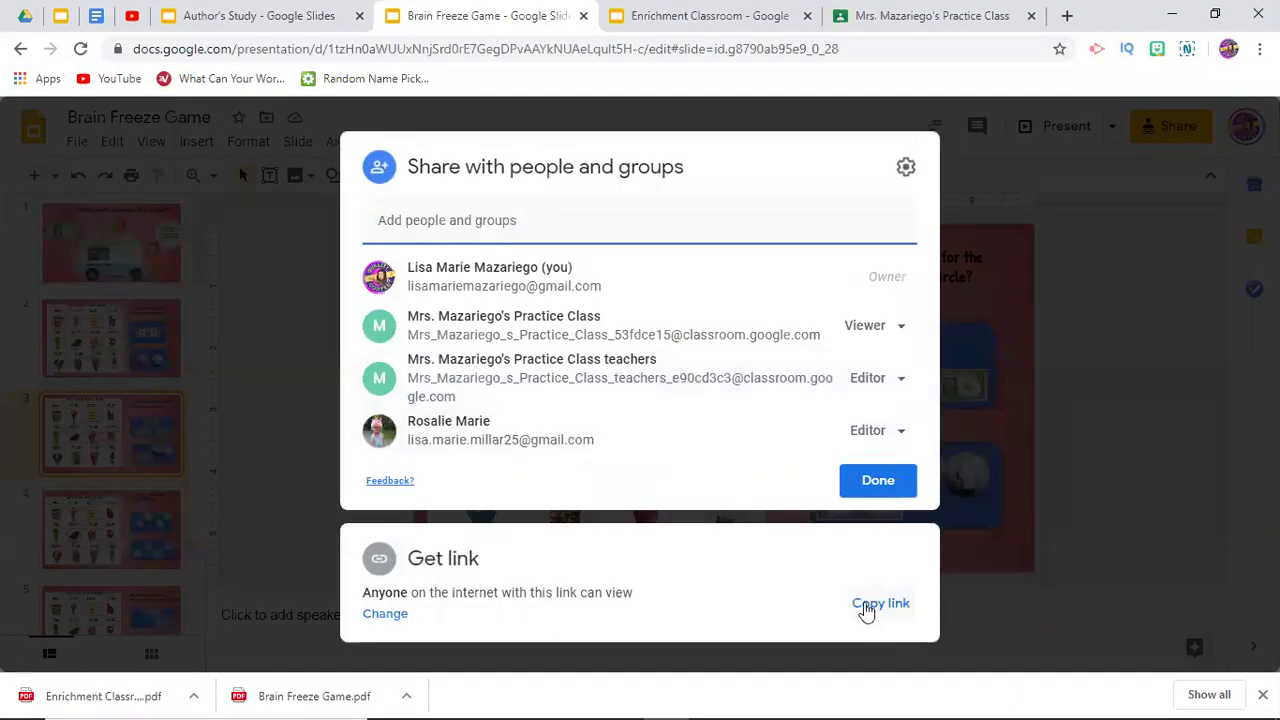
click(866, 605)
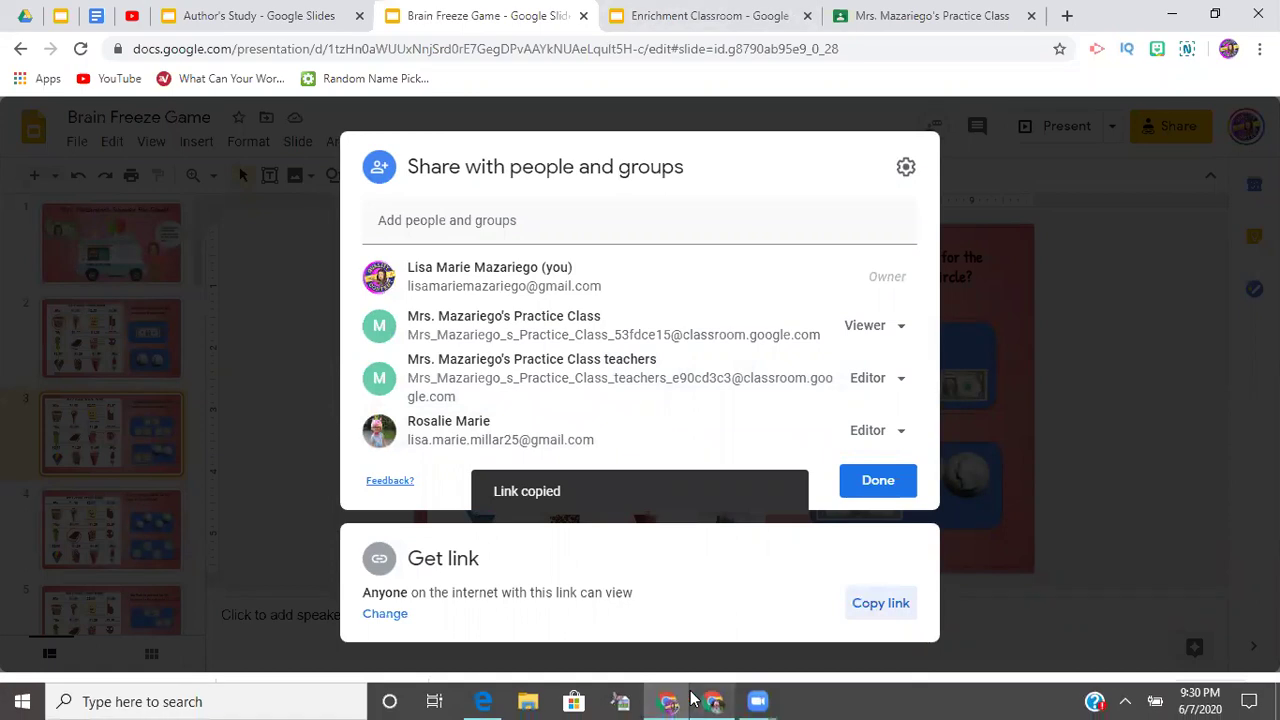
click(714, 704)
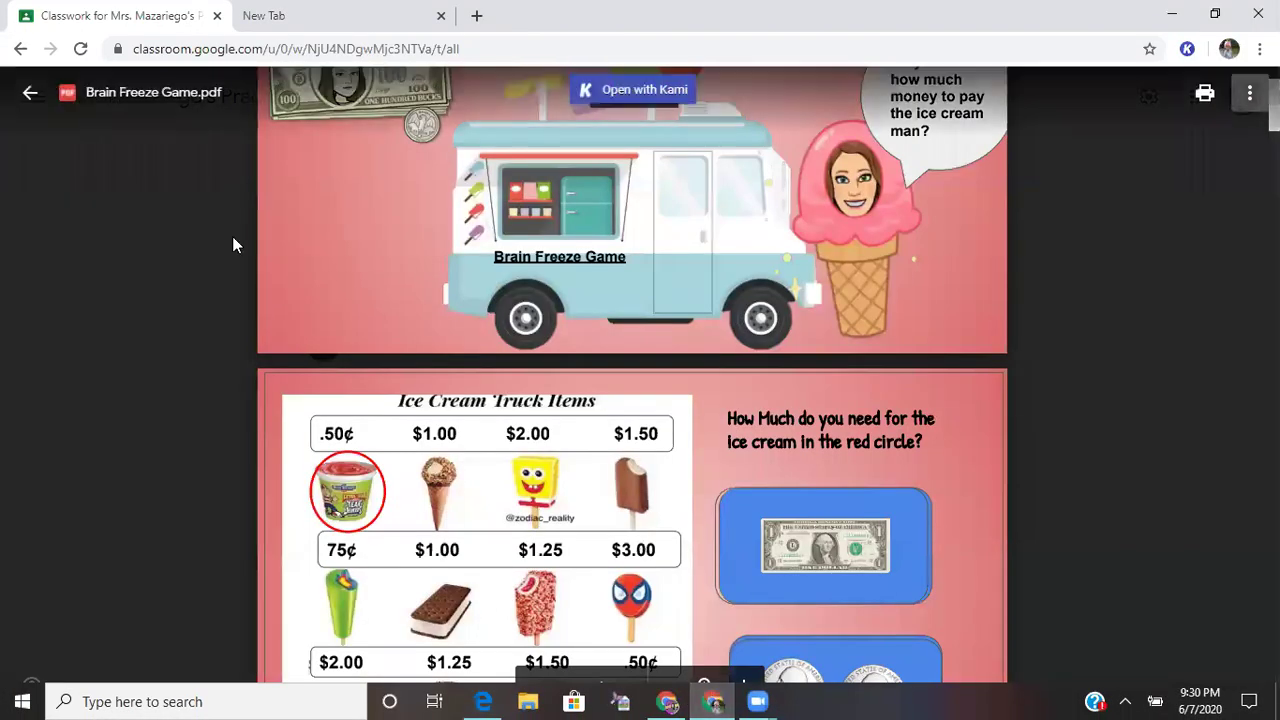
click(30, 92)
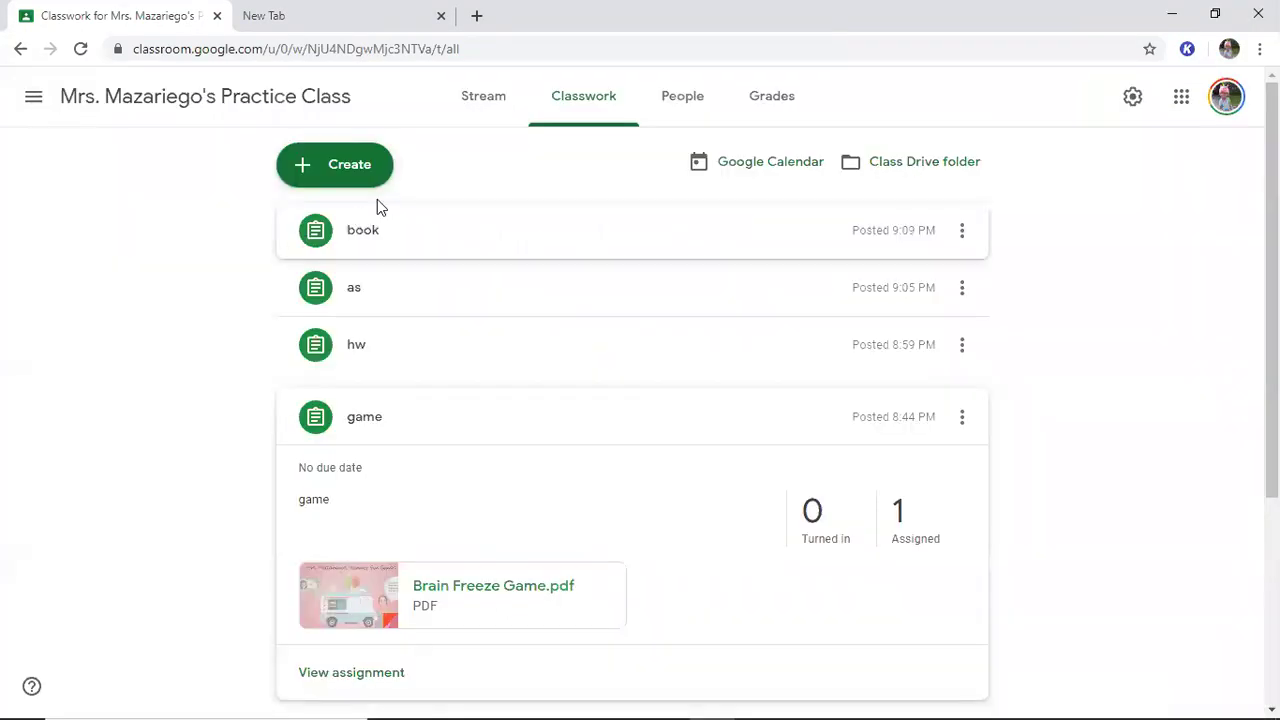
Step: Create a new assignment titled "game" with the instructions "have fun!"
click(335, 168)
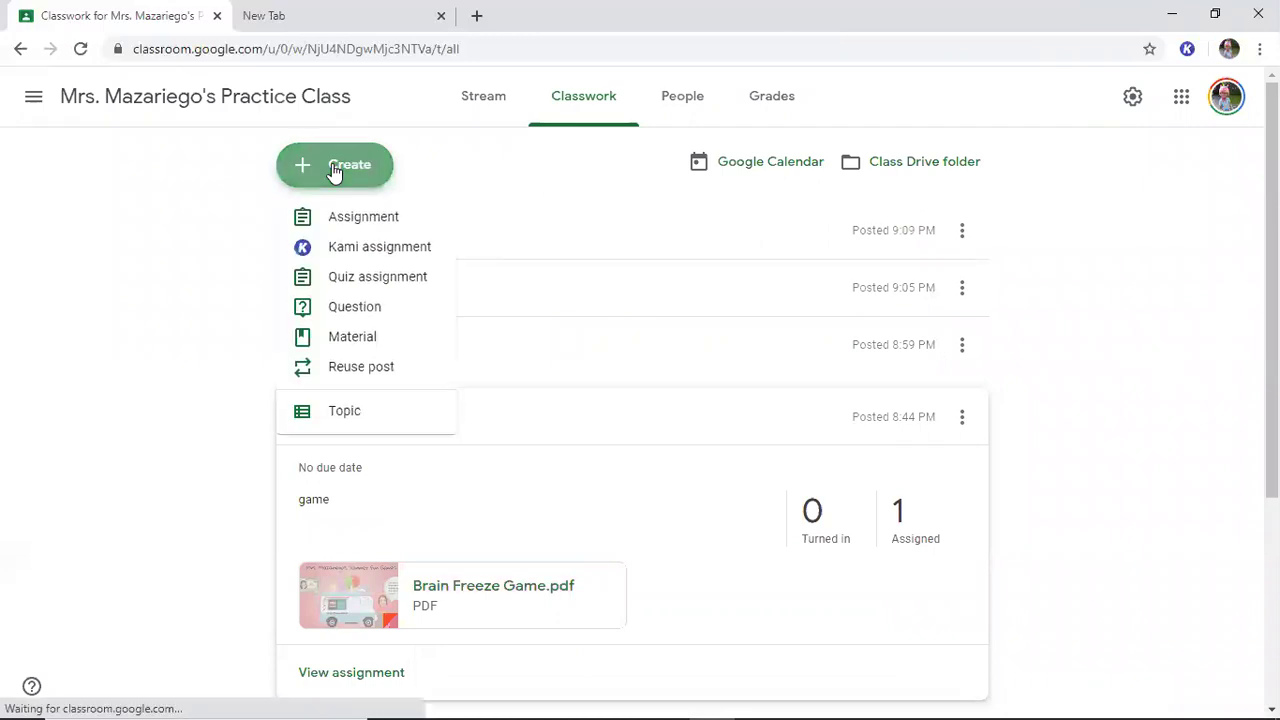
click(363, 220)
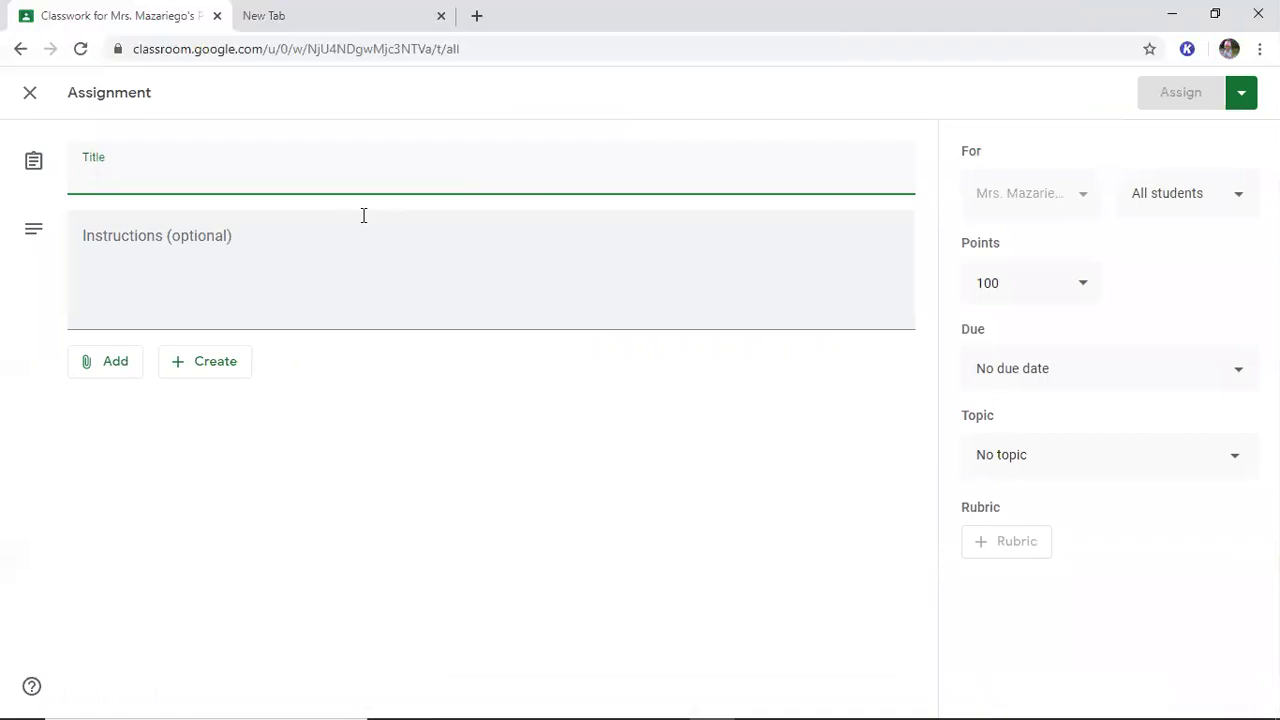
text(gam)
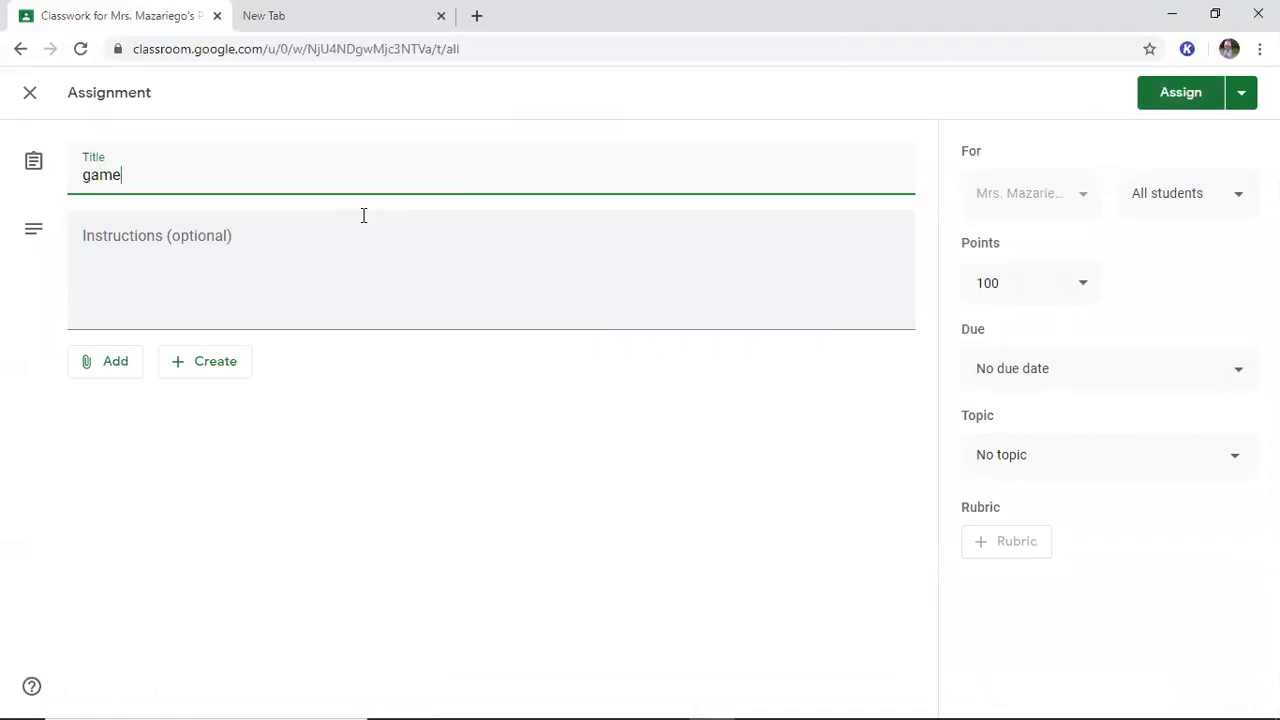
text(e)
click(364, 219)
text(have fun!)
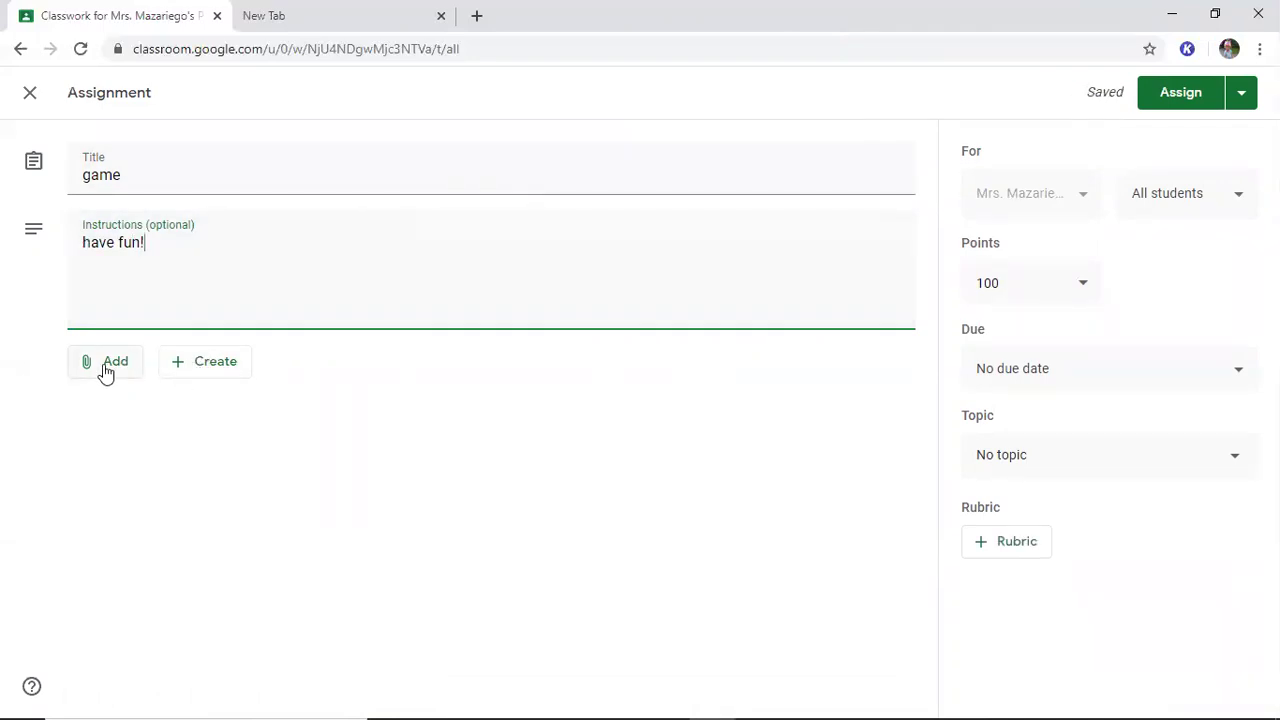
Step: Attach the copied Brain Freeze Game presentation link to the assignment
click(106, 372)
click(134, 434)
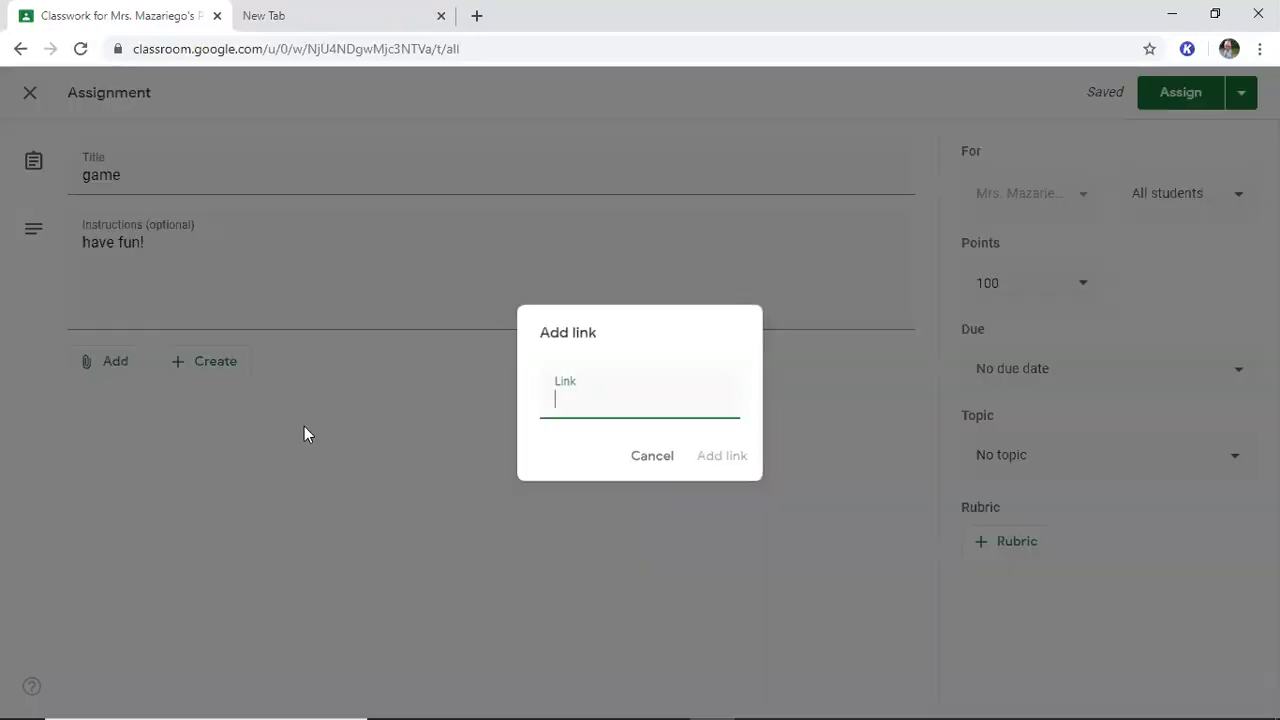
key(ctrl+v)
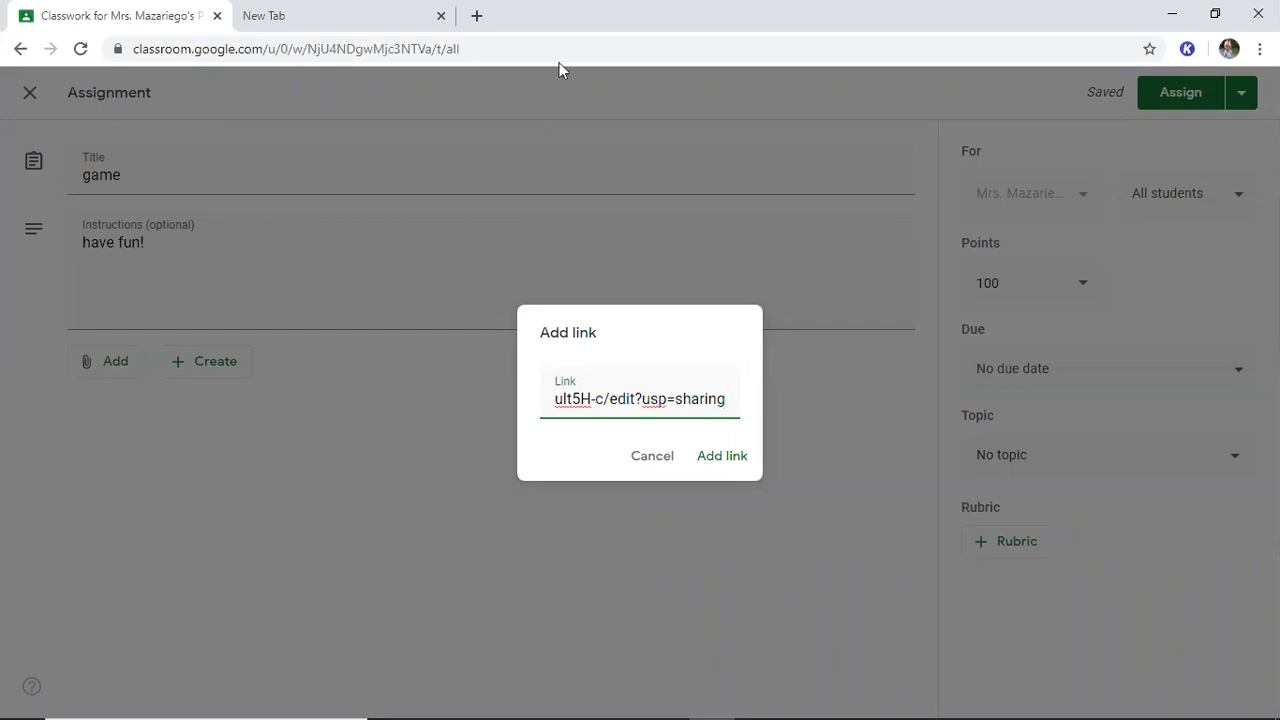
click(724, 457)
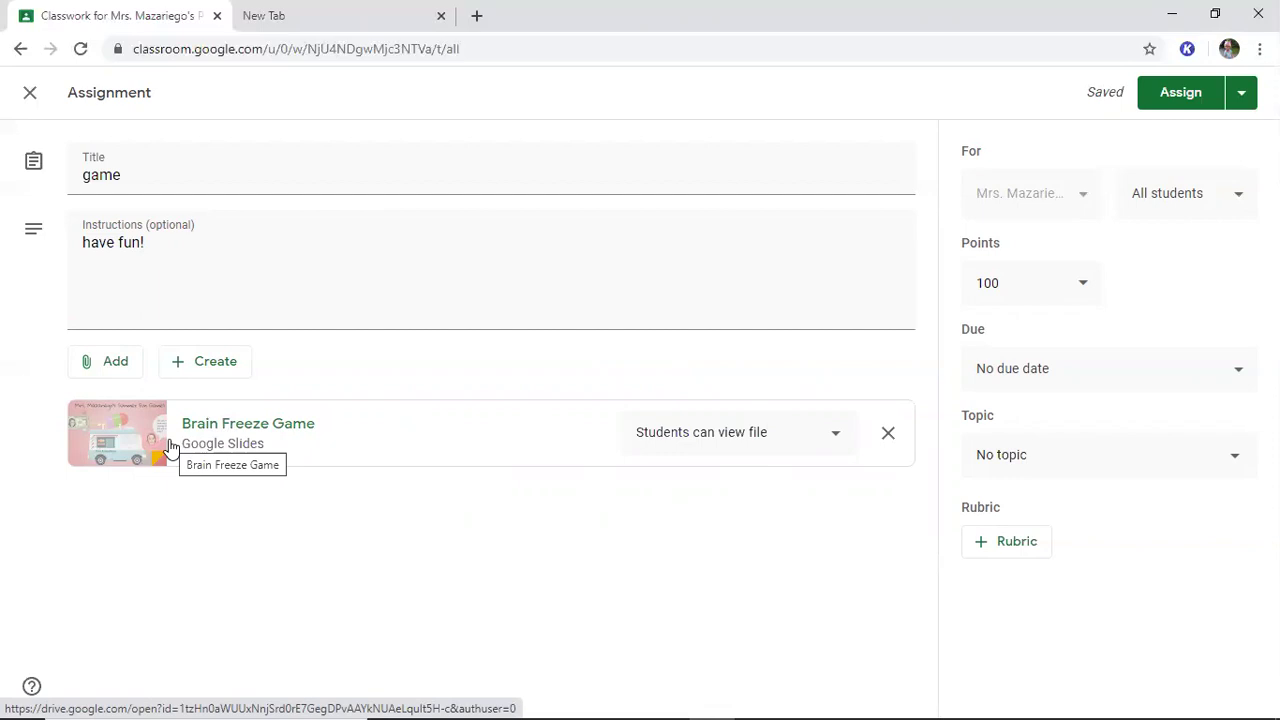
Step: Check the presentation's link access in Google Slides and the attachment's student permission options in Classroom, leaving both as they are
click(668, 701)
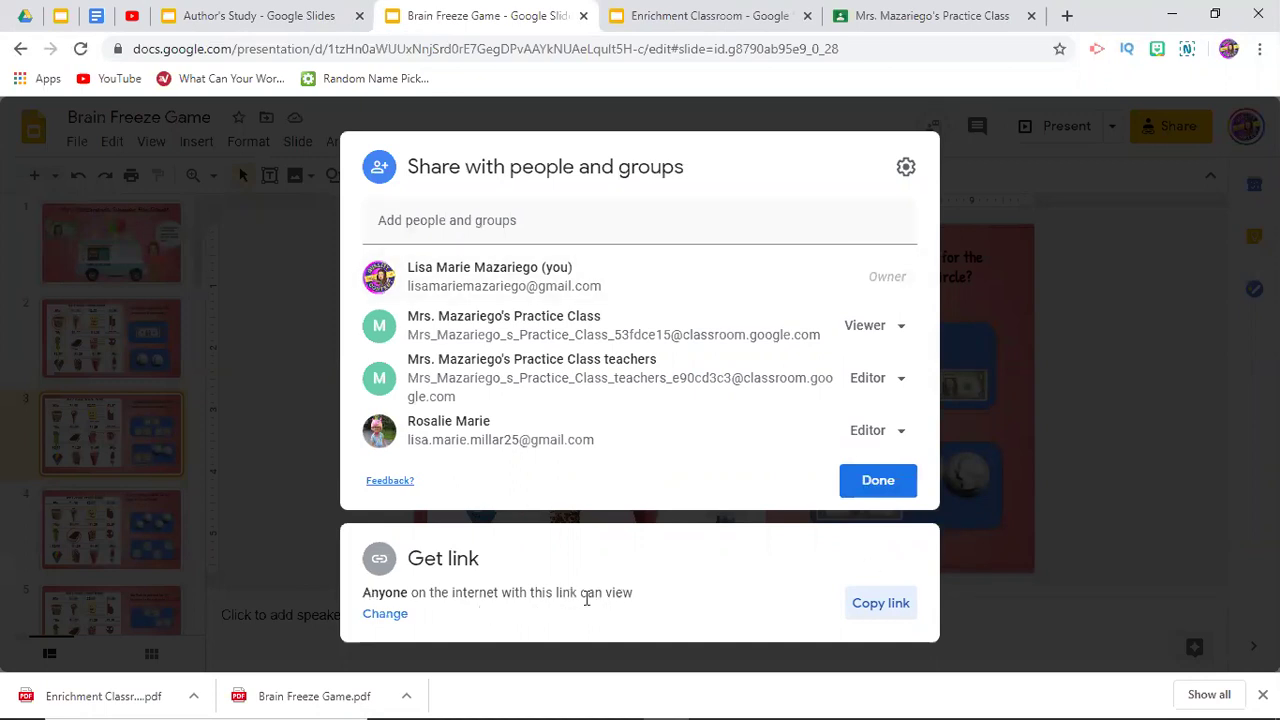
mouse_move(854, 694)
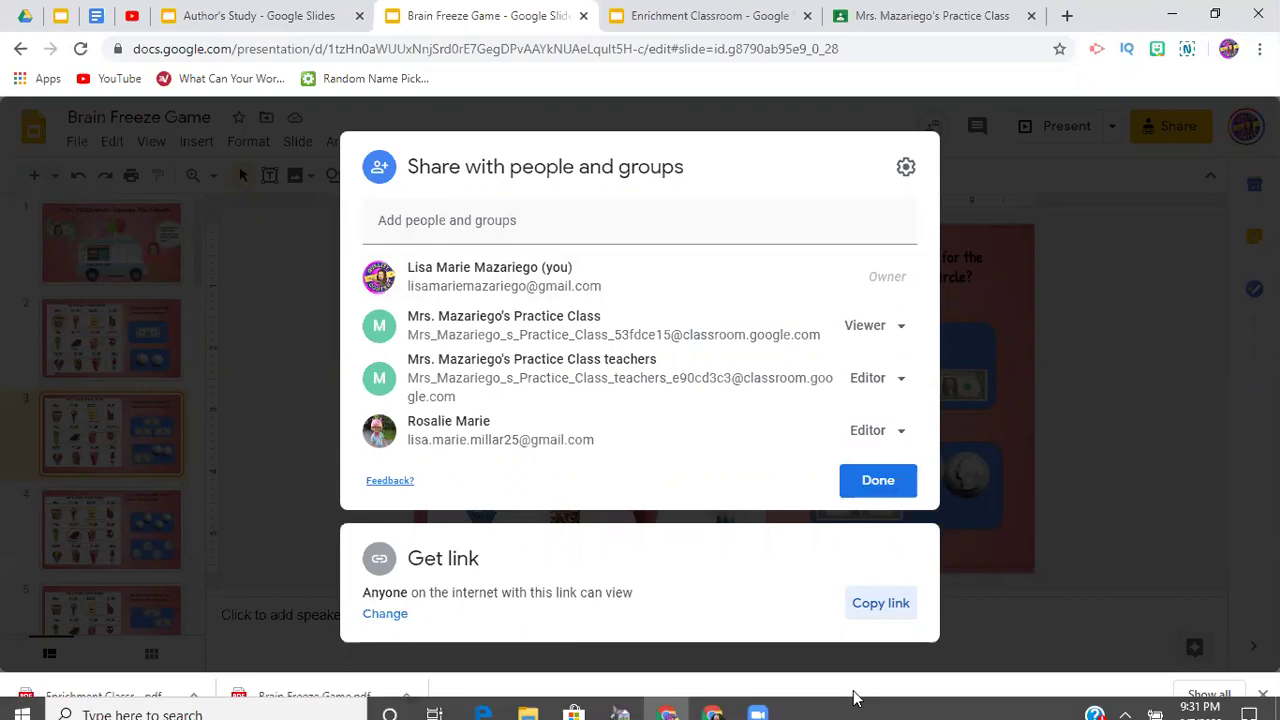
click(713, 701)
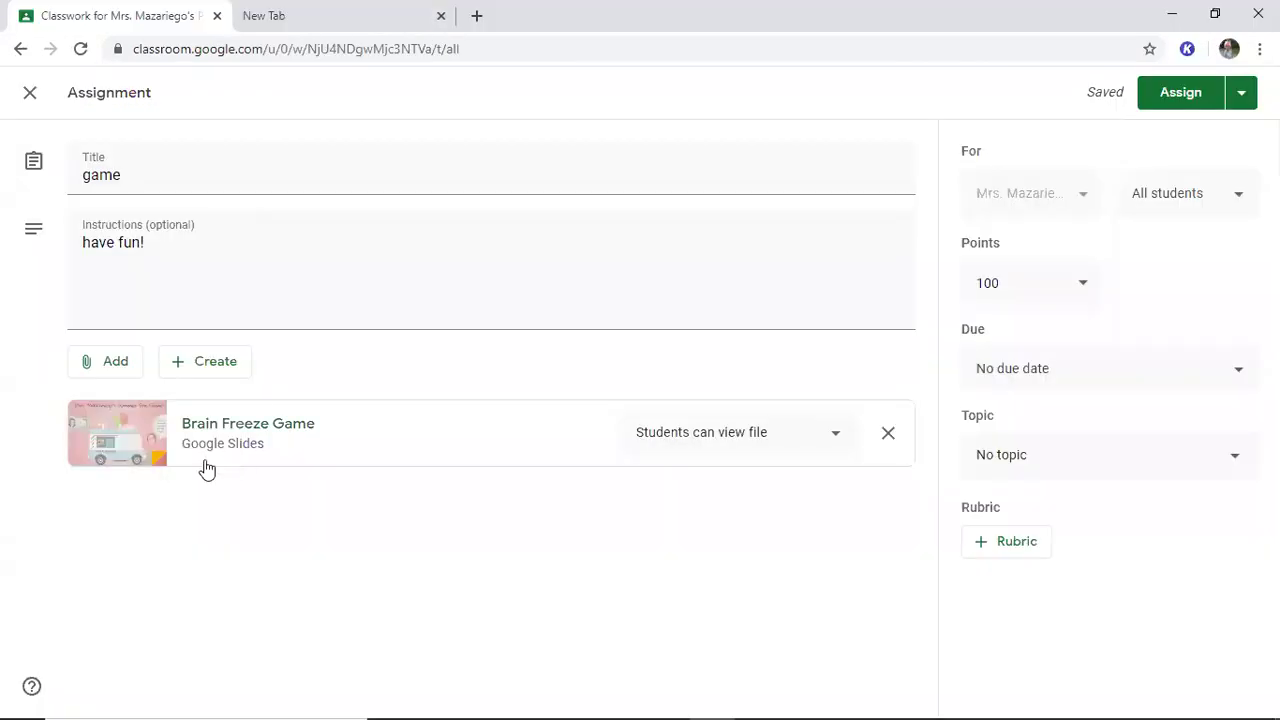
click(835, 447)
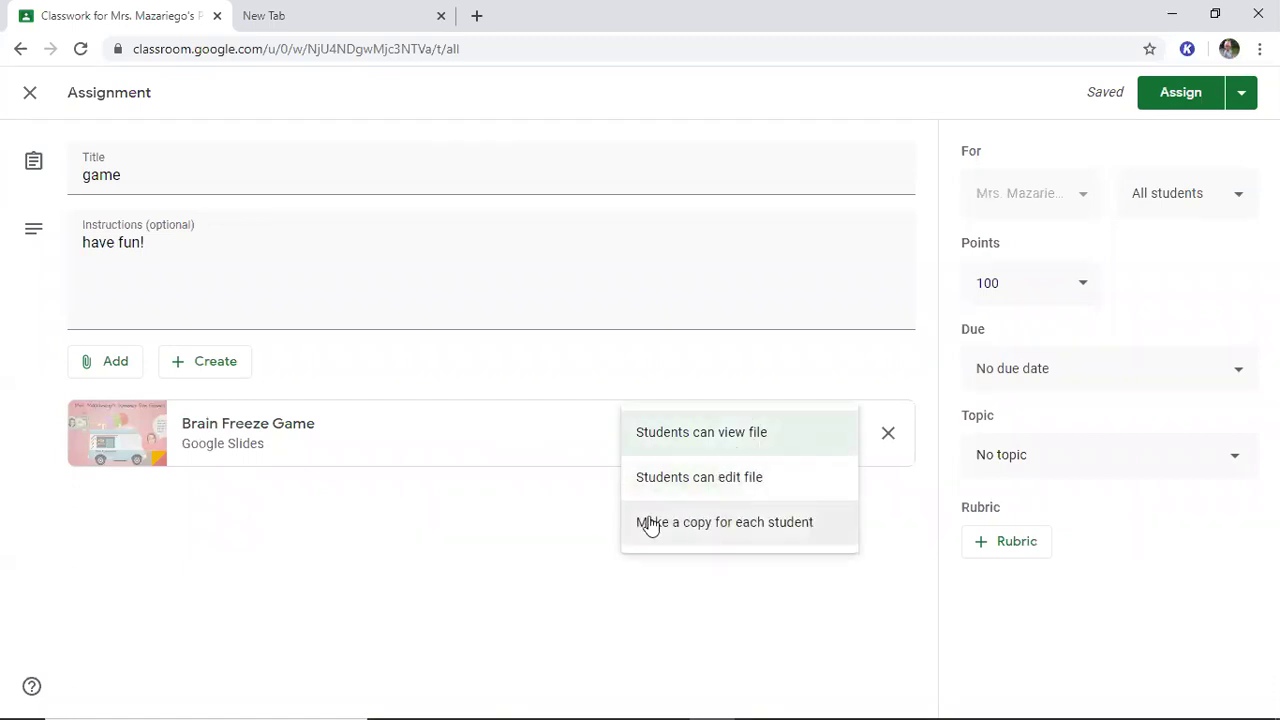
click(547, 537)
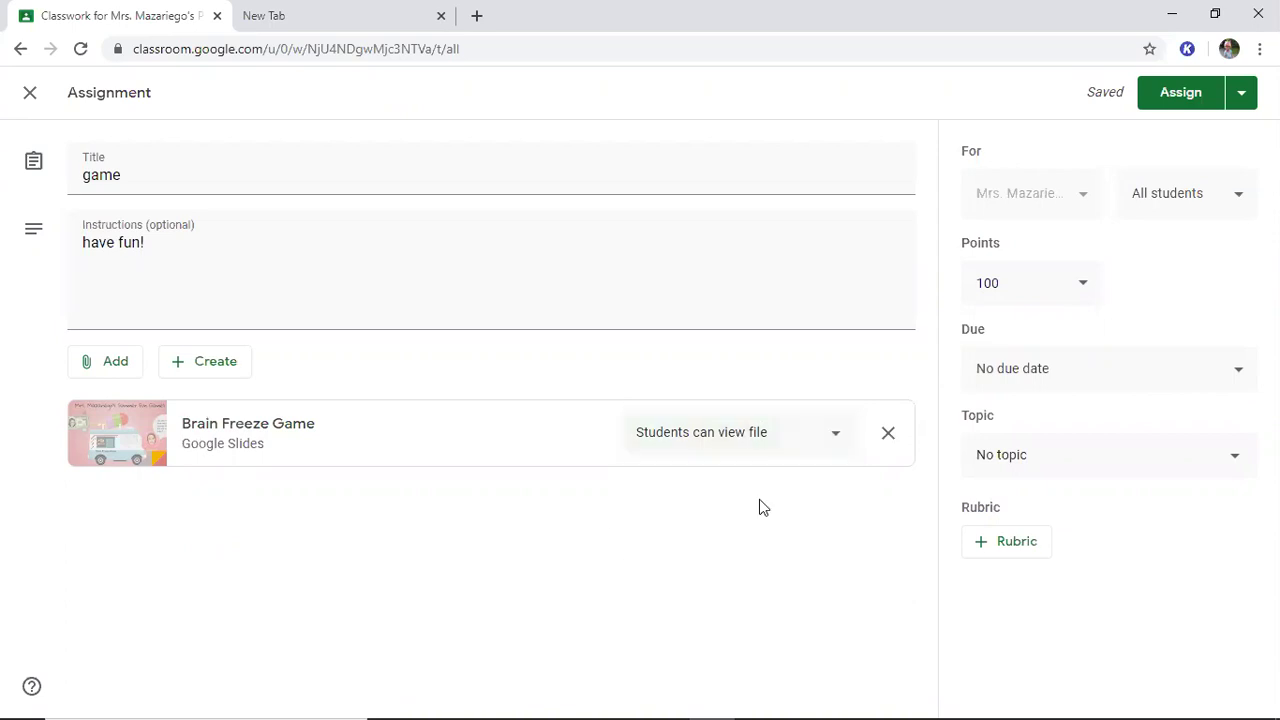
Step: Assign the "game" assignment with the attached Brain Freeze Game presentation to all students
click(1178, 96)
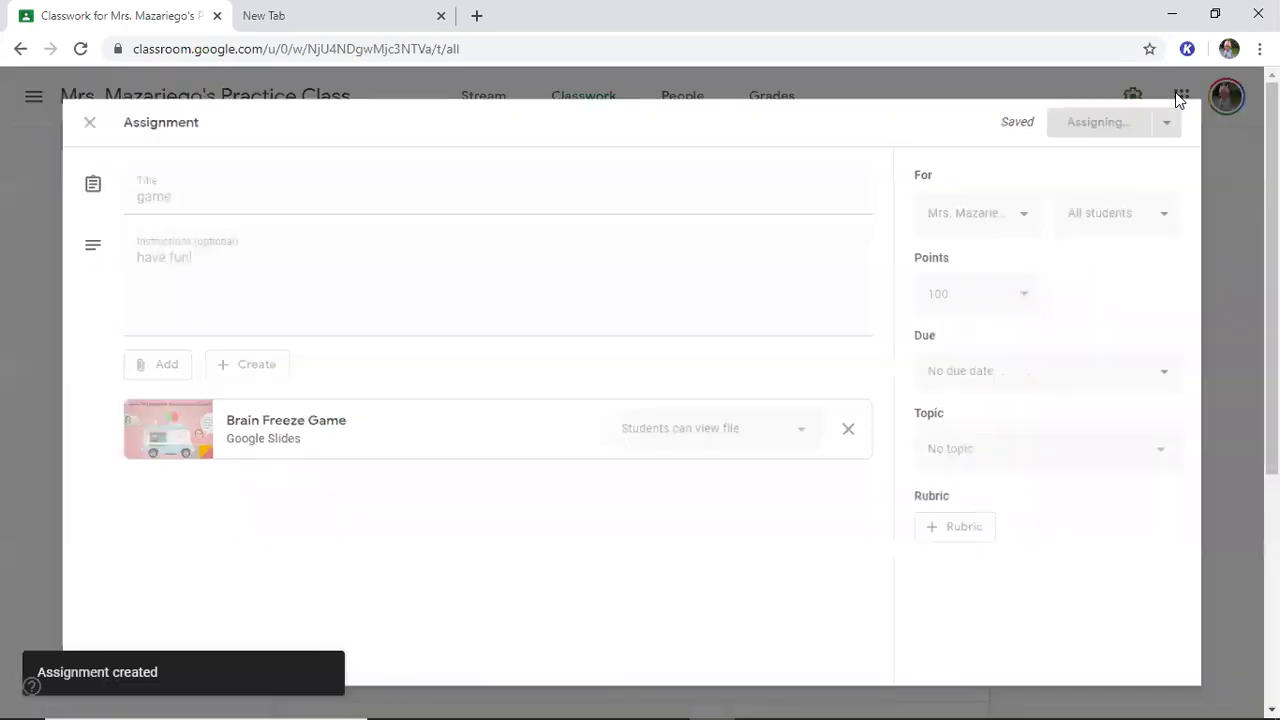
mouse_move(838, 699)
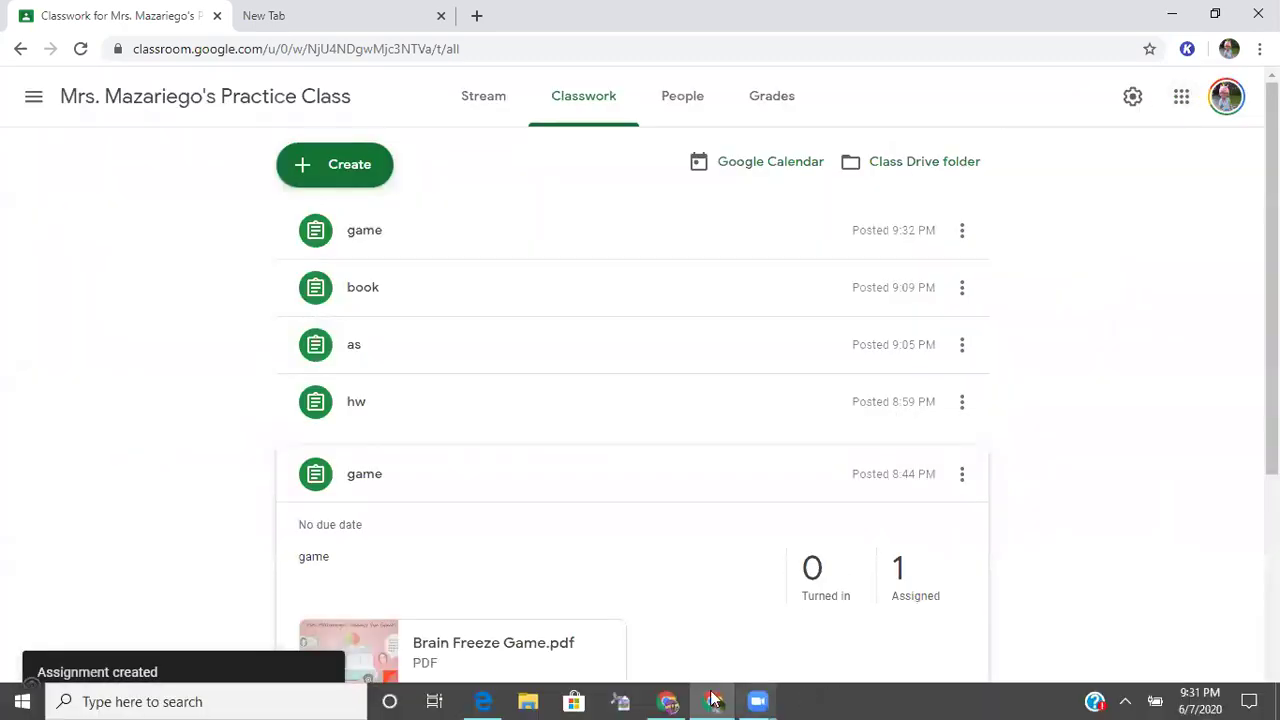
mouse_move(701, 693)
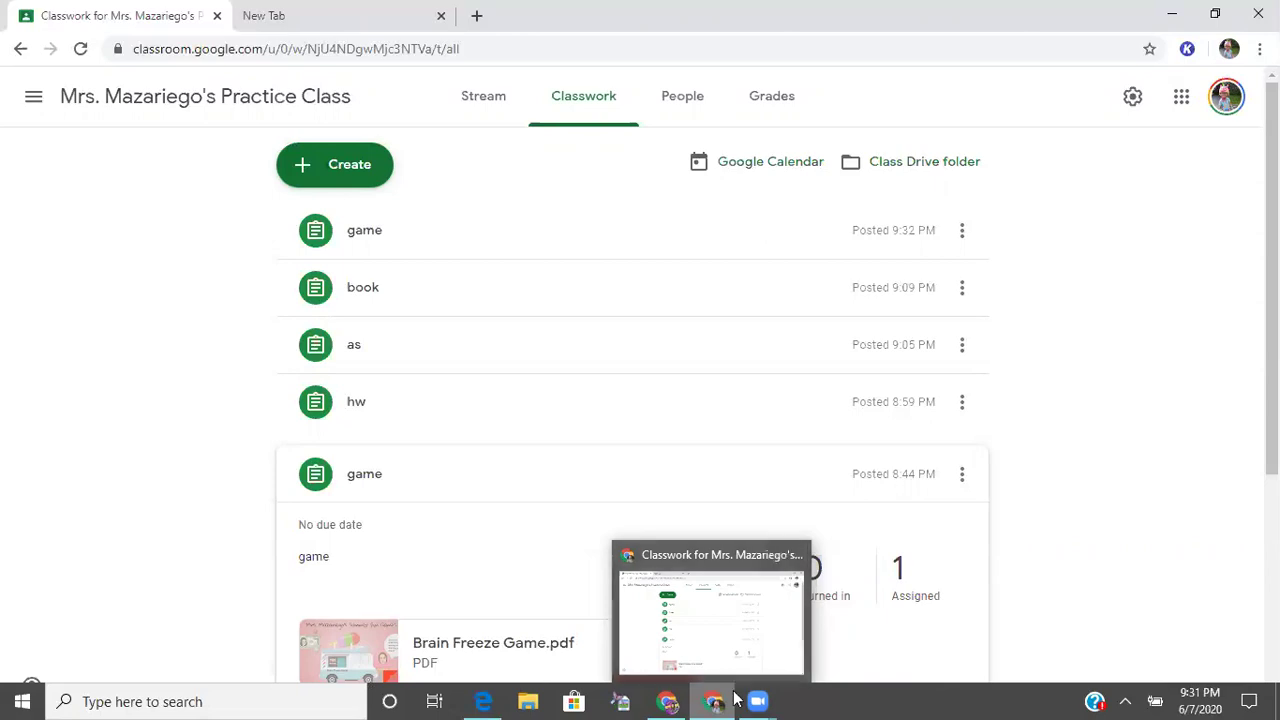
Step: Refresh the classwork list and open the Brain Freeze Game presentation attached to the new "game" assignment
click(80, 48)
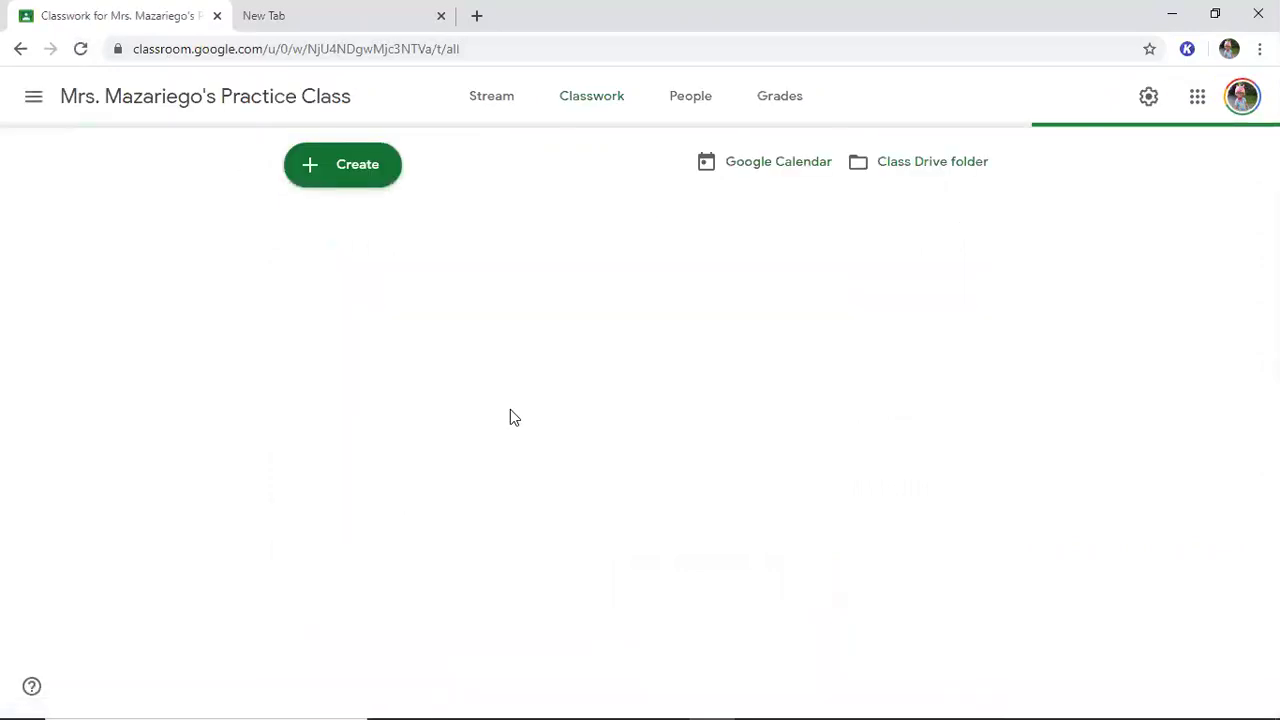
click(401, 244)
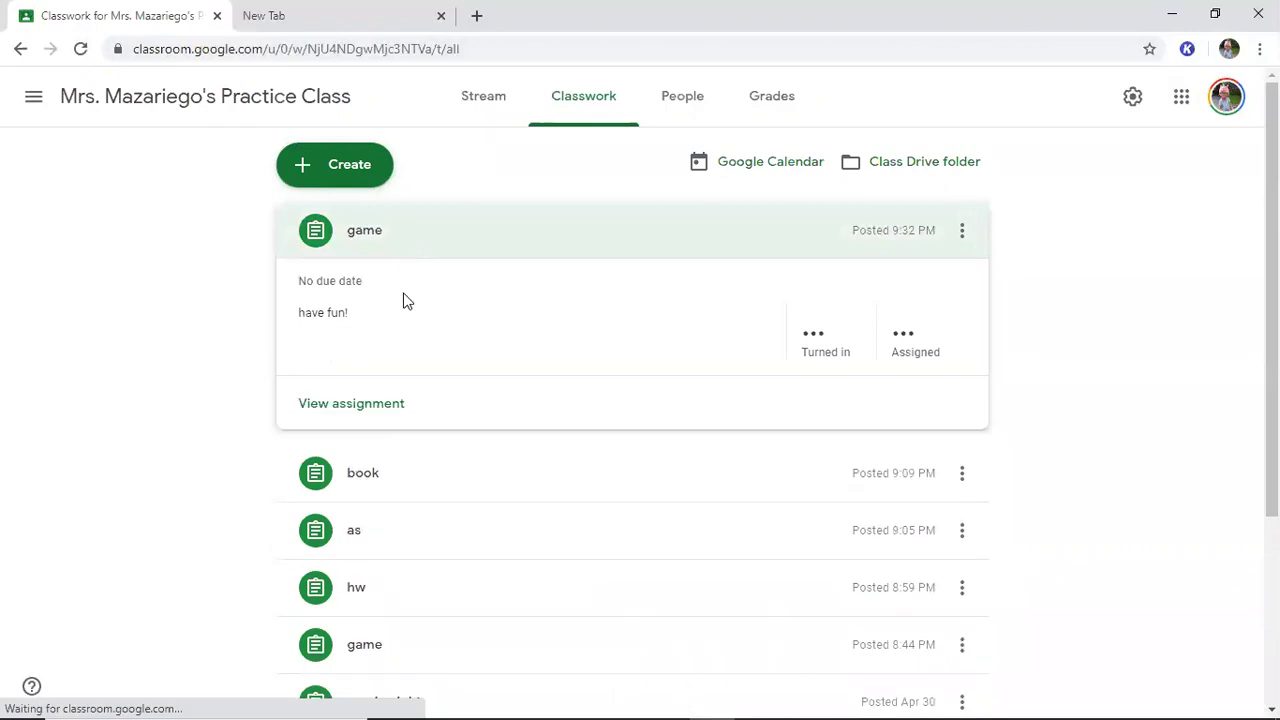
click(414, 418)
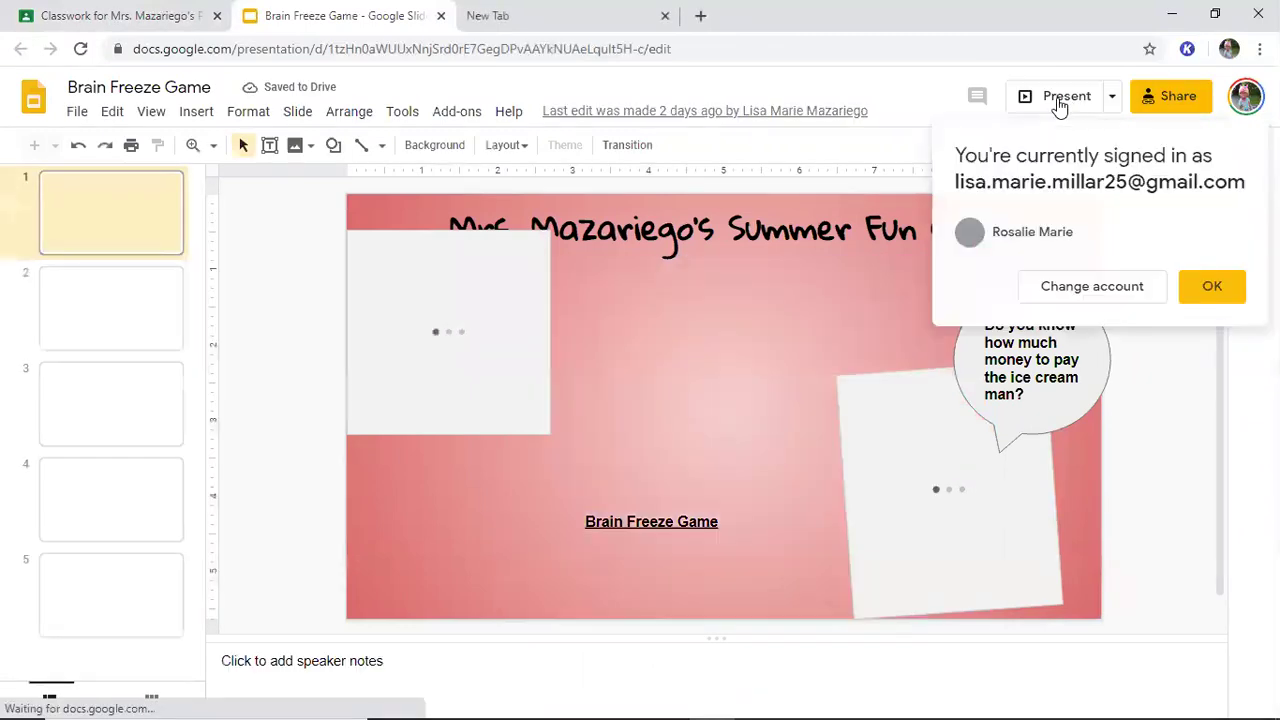
Step: Present the Brain Freeze Game, test its answer links on the first two question slides, and exit the slideshow
click(1060, 100)
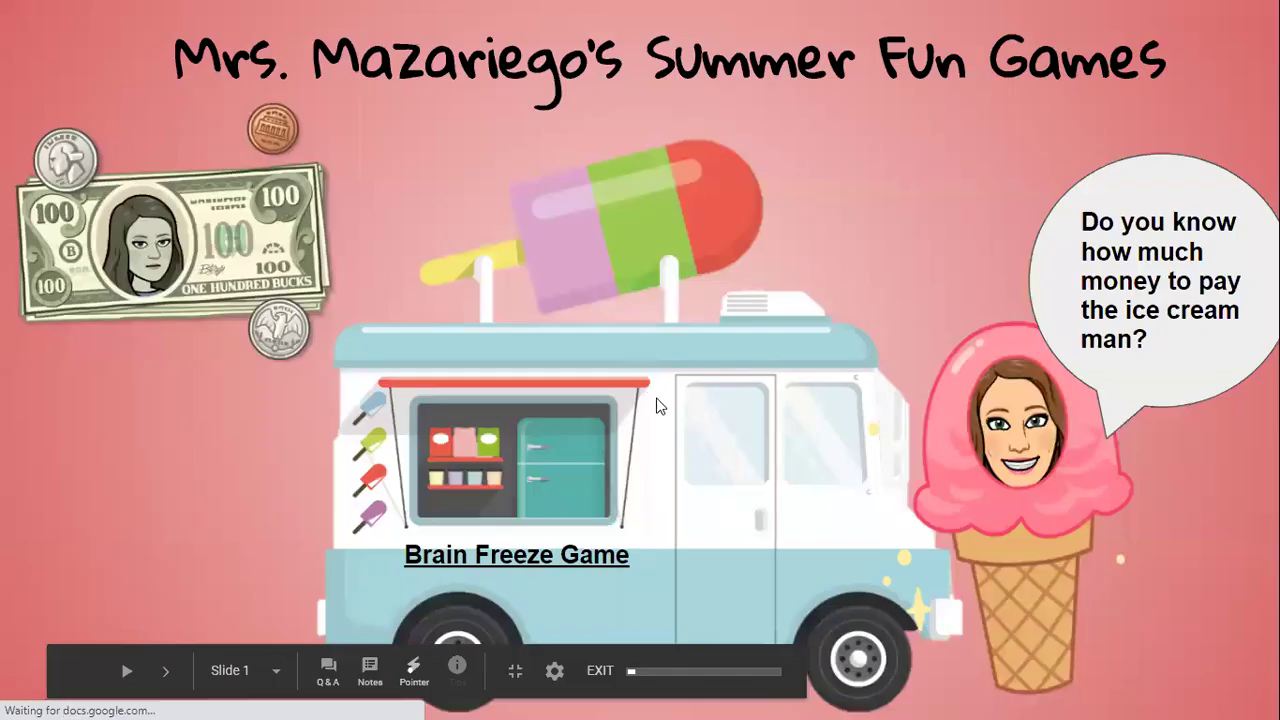
click(656, 400)
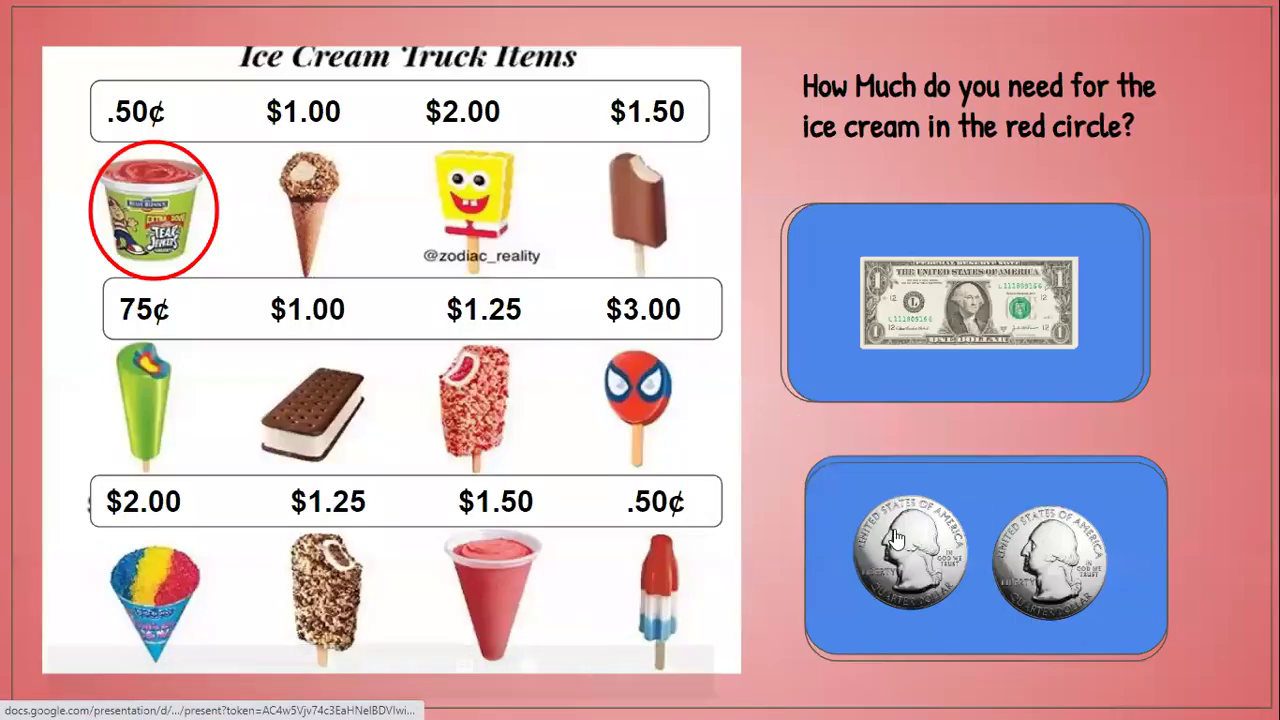
click(964, 540)
click(911, 462)
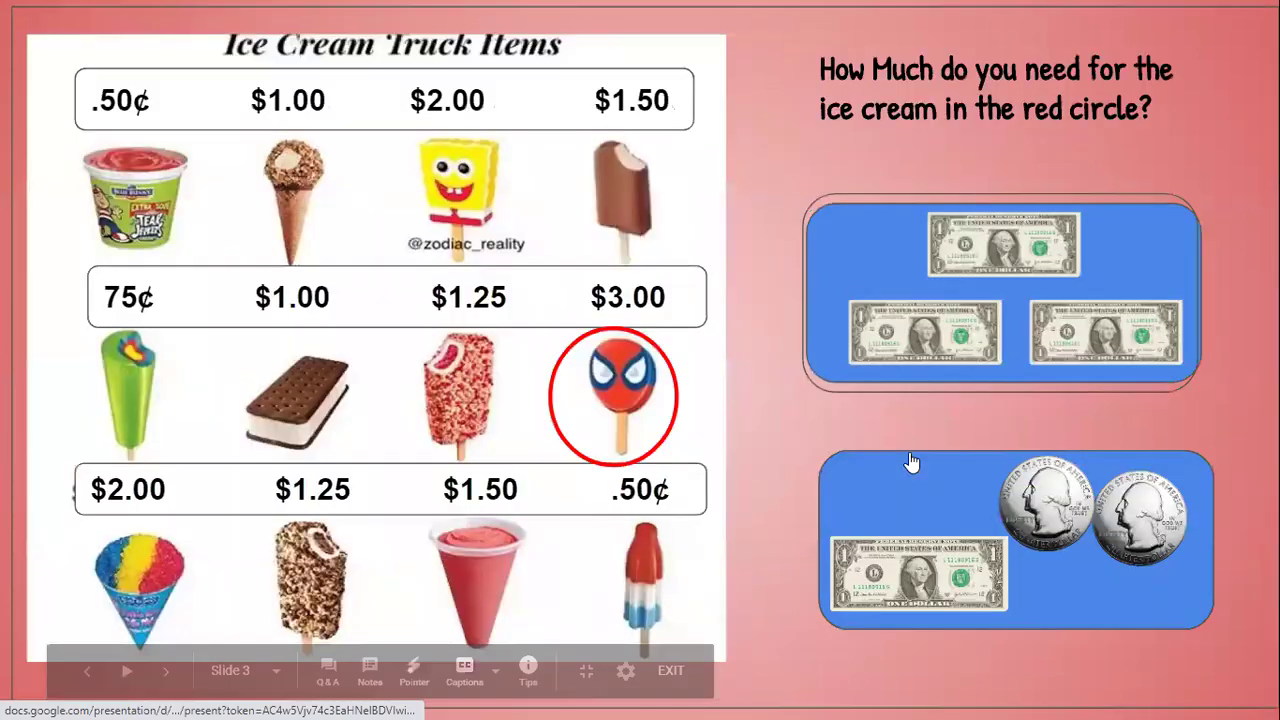
click(938, 554)
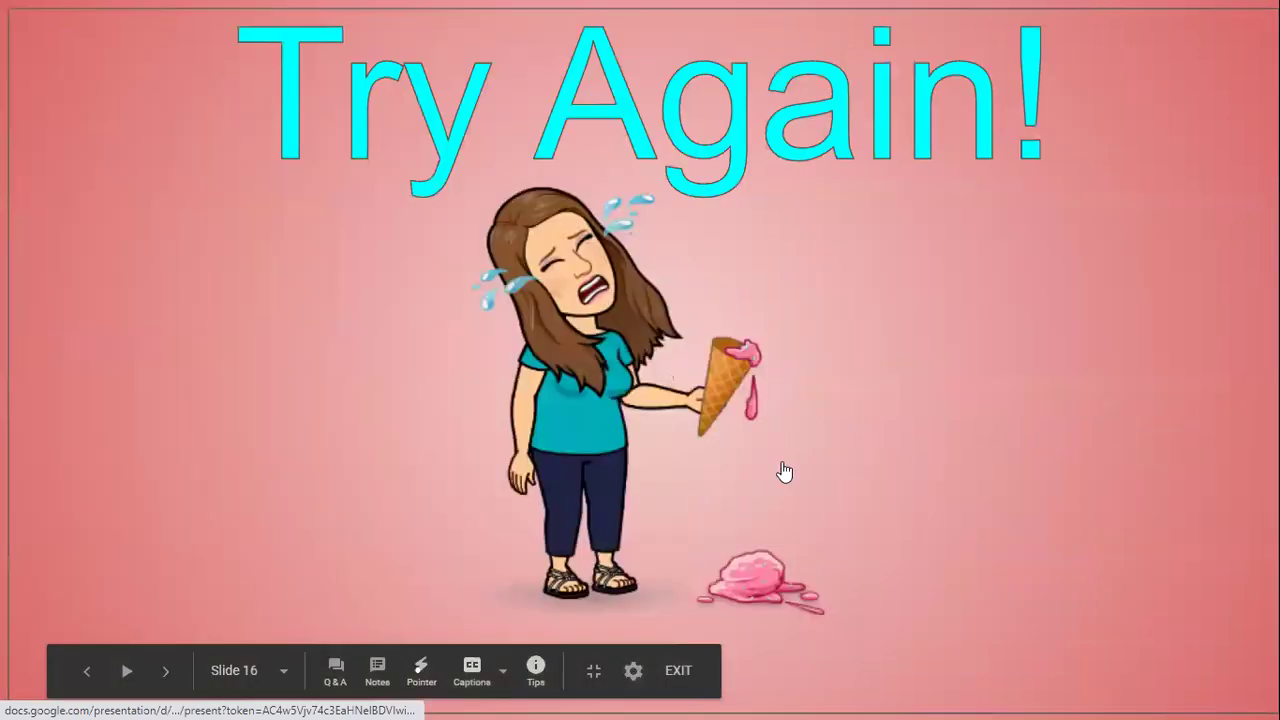
click(877, 434)
key(Escape)
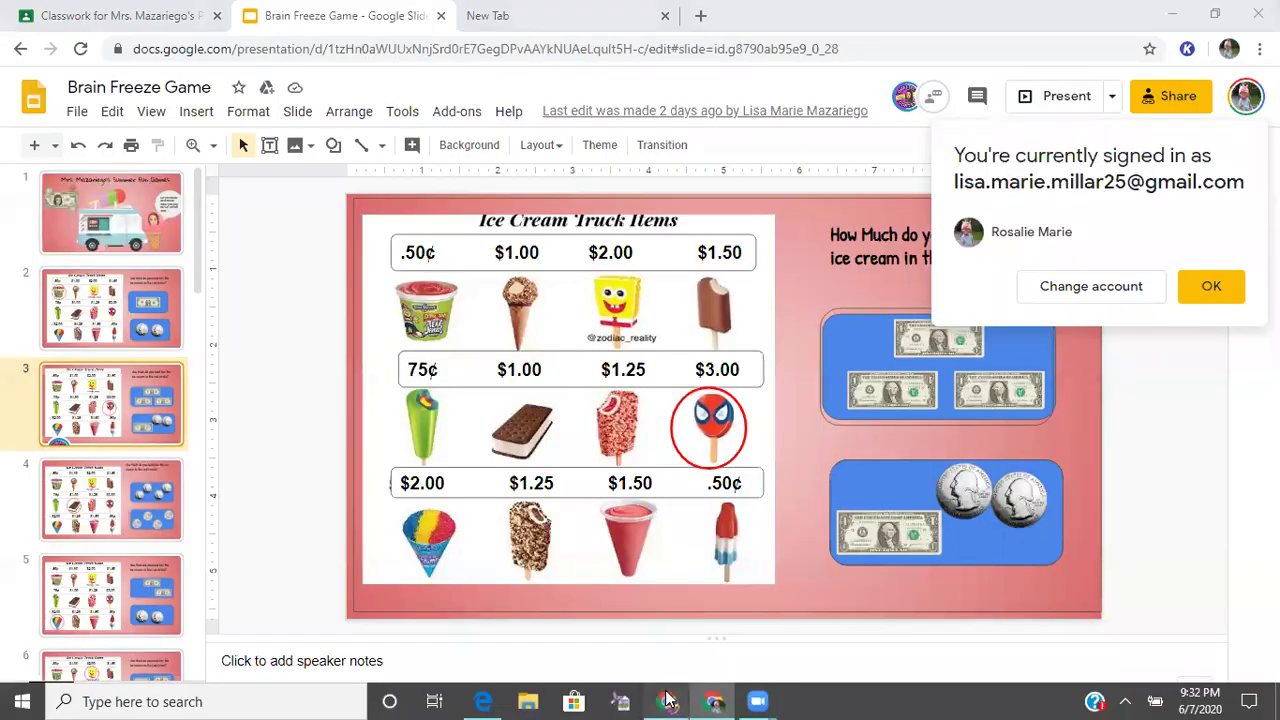
Step: Switch to the Enrichment Classroom presentation in the other browser window and download it as a PDF
click(668, 700)
click(683, 20)
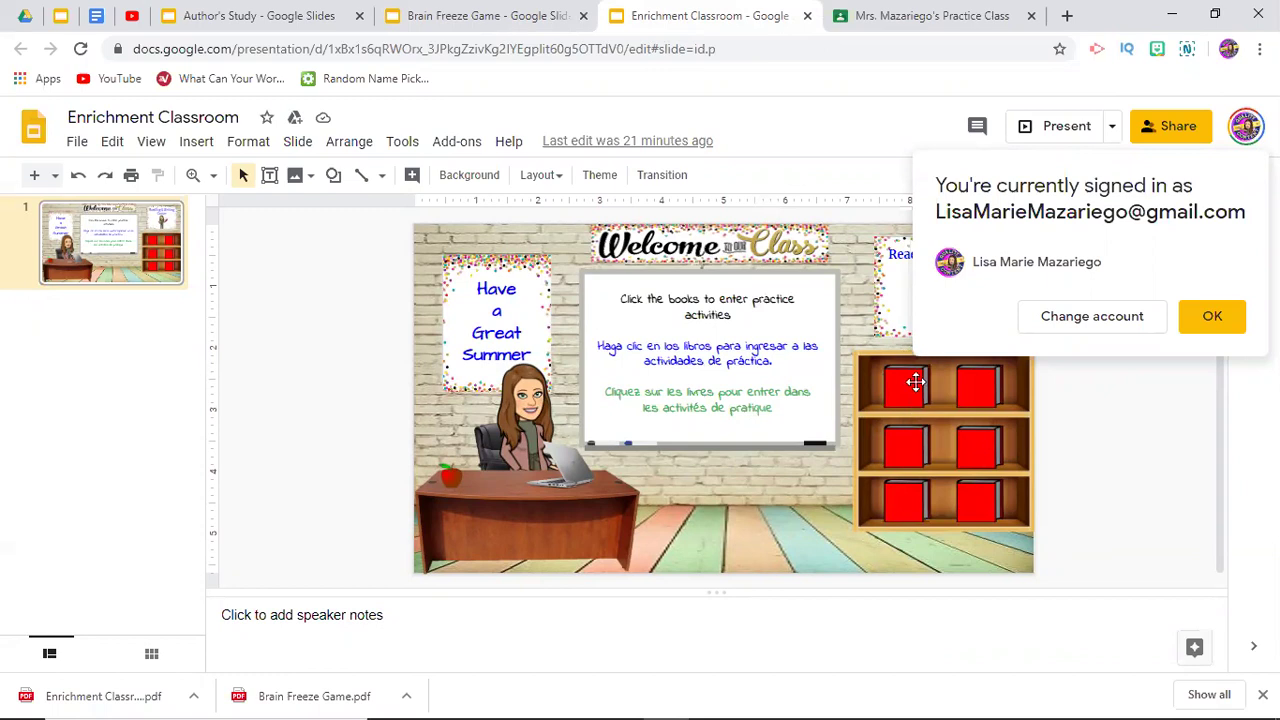
click(78, 142)
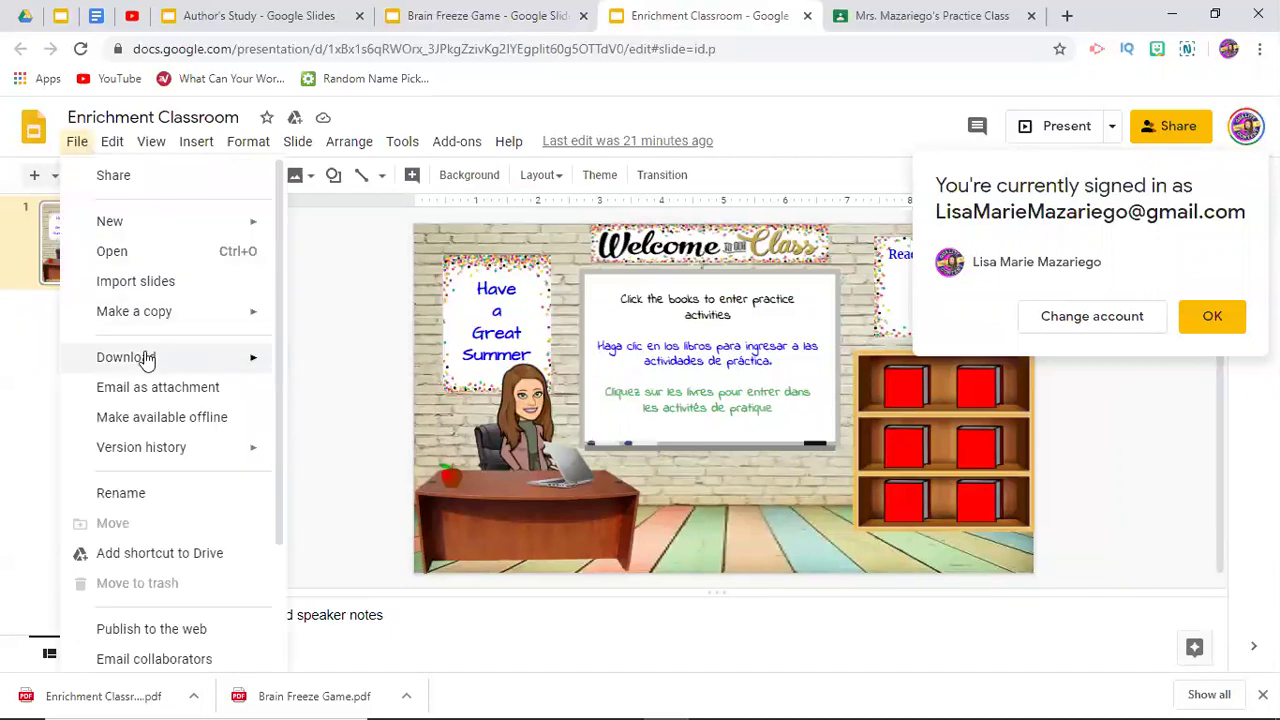
mouse_move(152, 362)
click(366, 425)
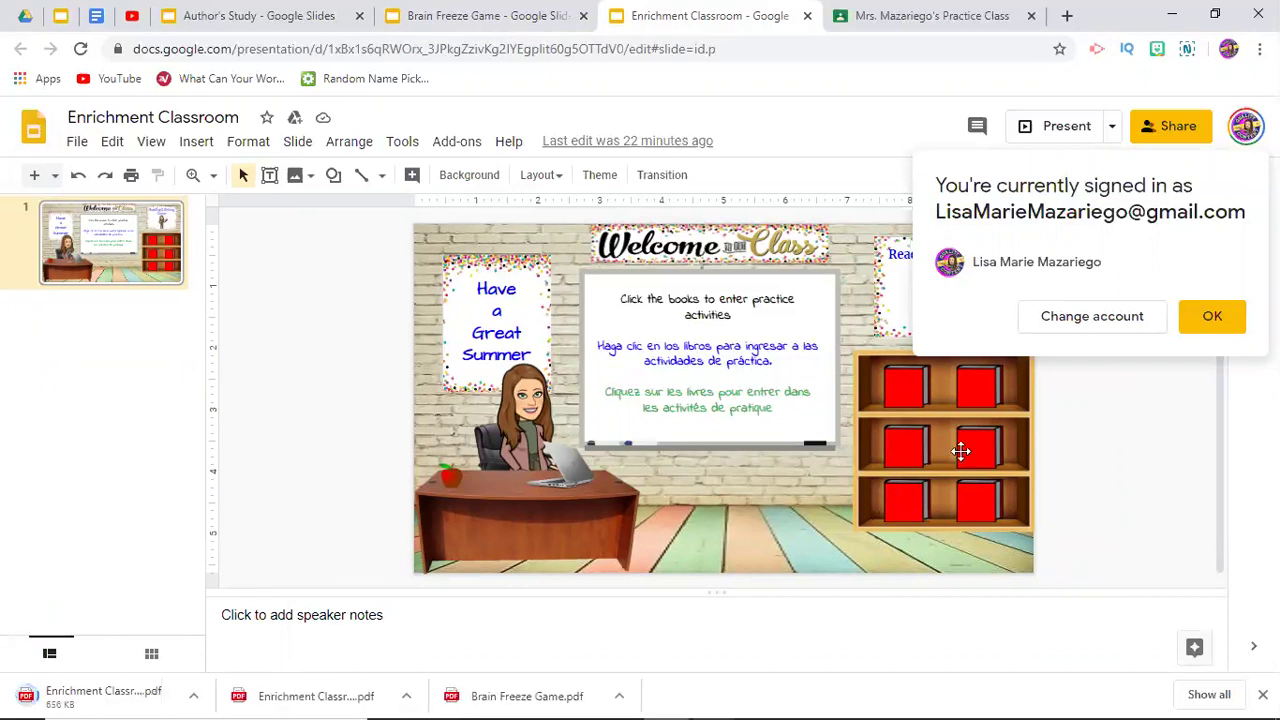
Step: Copy the Enrichment Classroom presentation's publish-to-the-web link
click(78, 143)
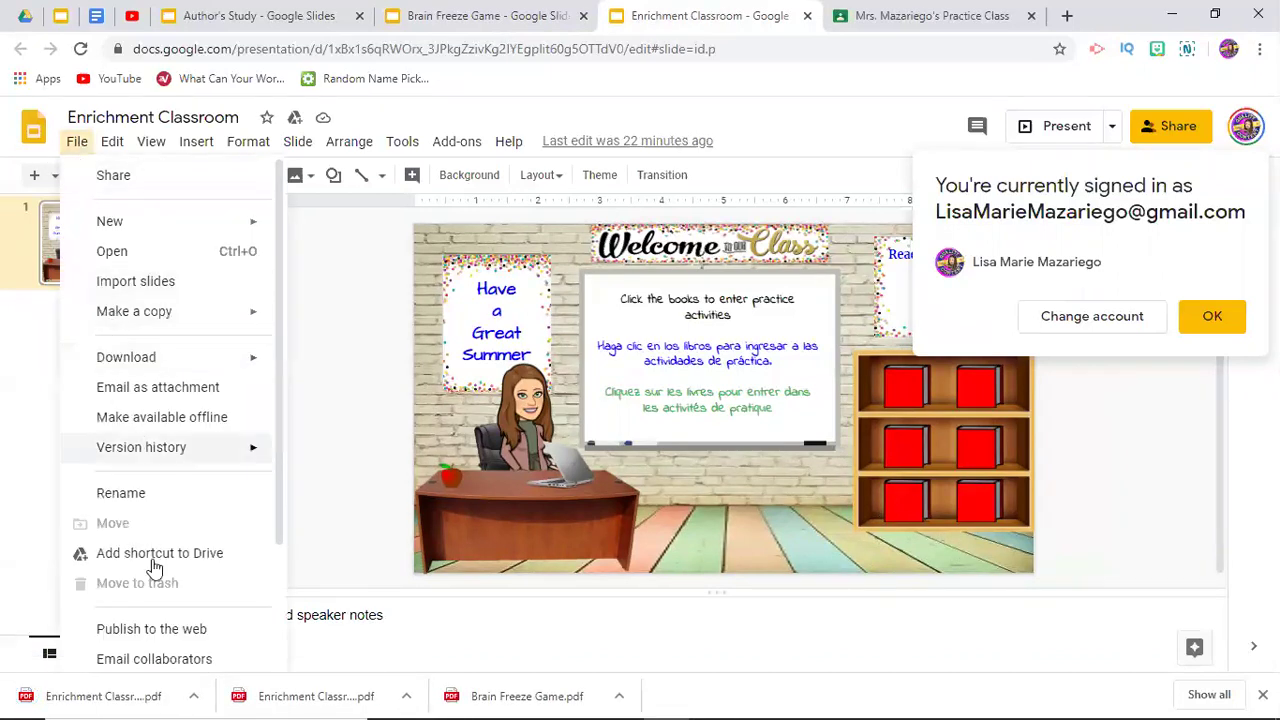
click(163, 634)
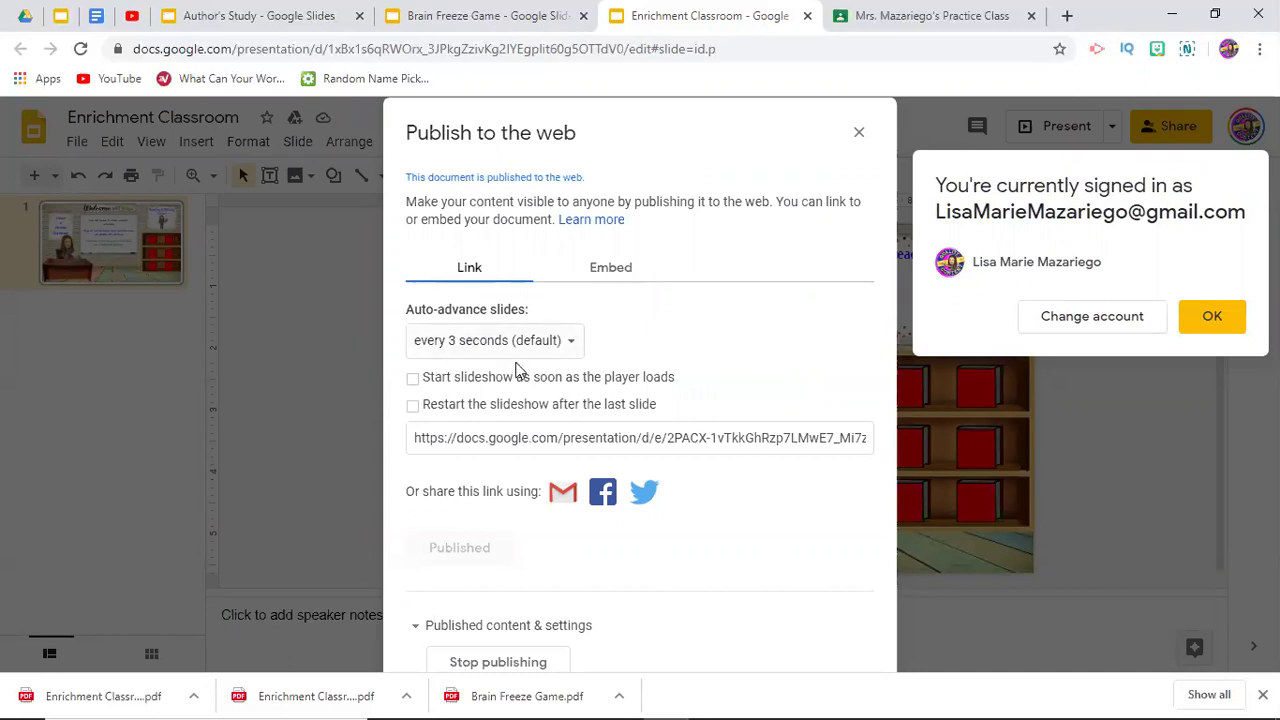
click(534, 437)
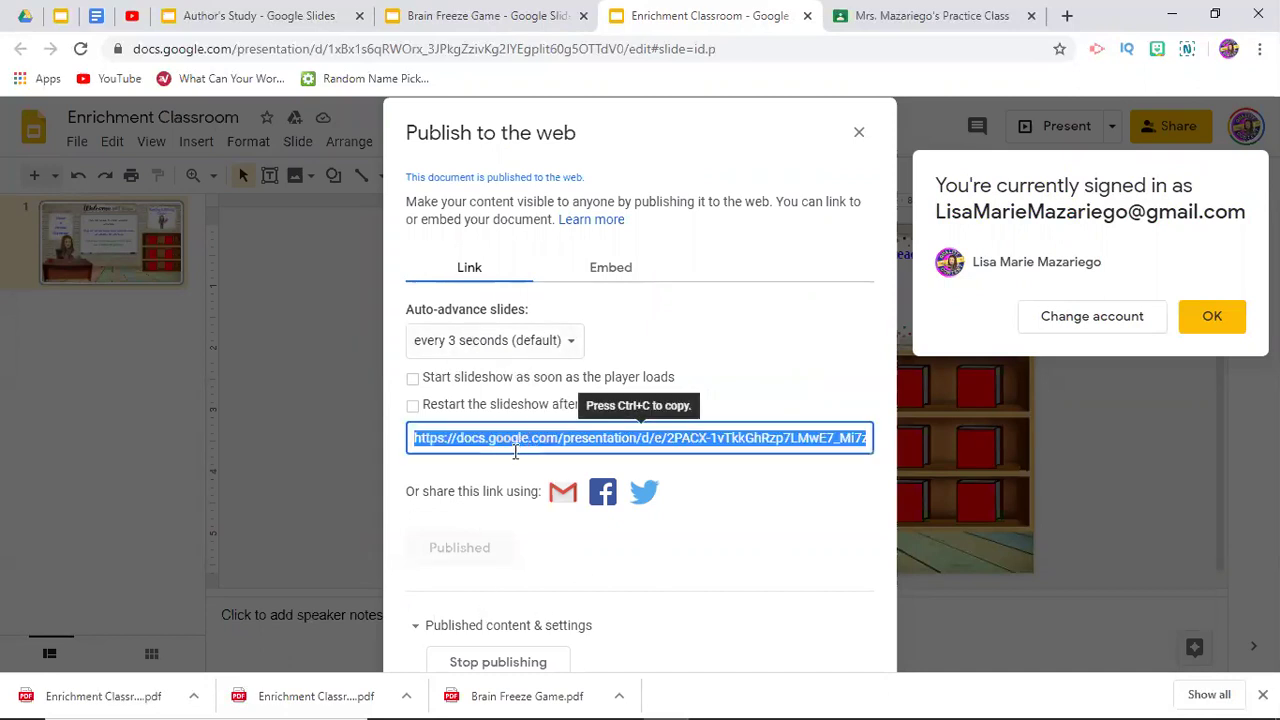
key(ctrl+c)
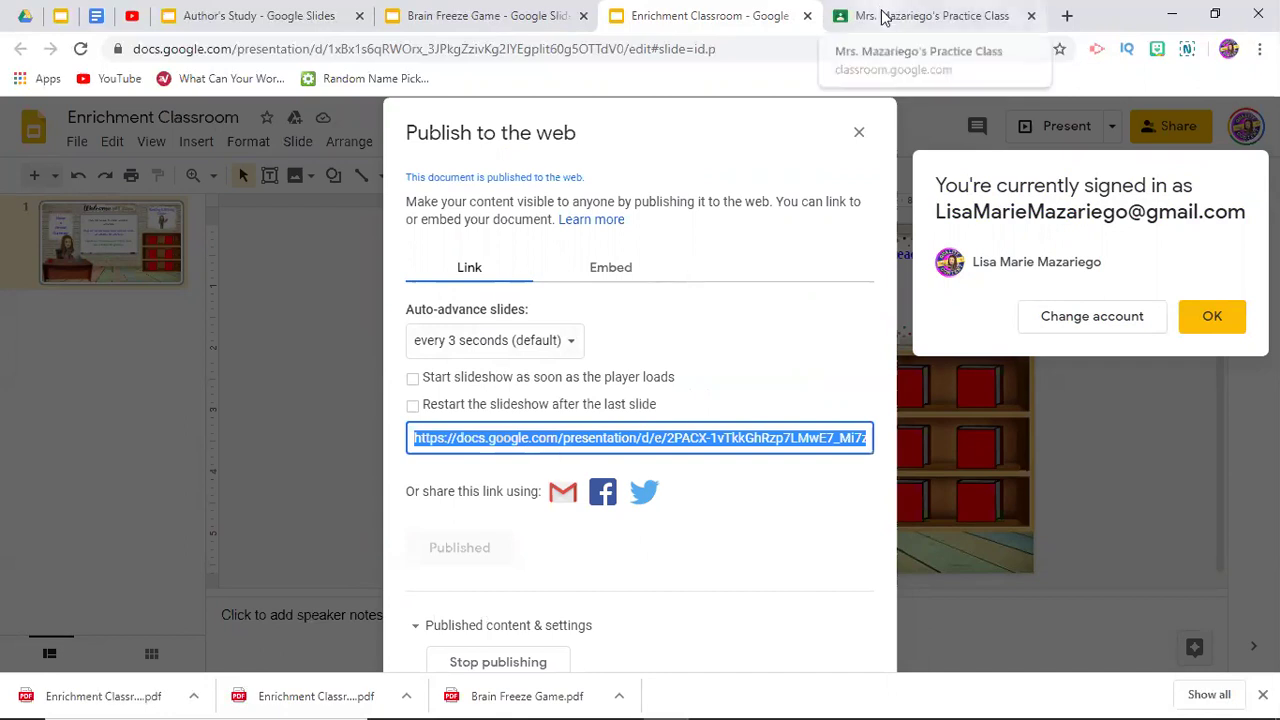
Step: Return to the teacher's Google Classroom classwork list and create an assignment titled "sksks" with the instructions "sdfsd"
mouse_move(628, 700)
click(712, 701)
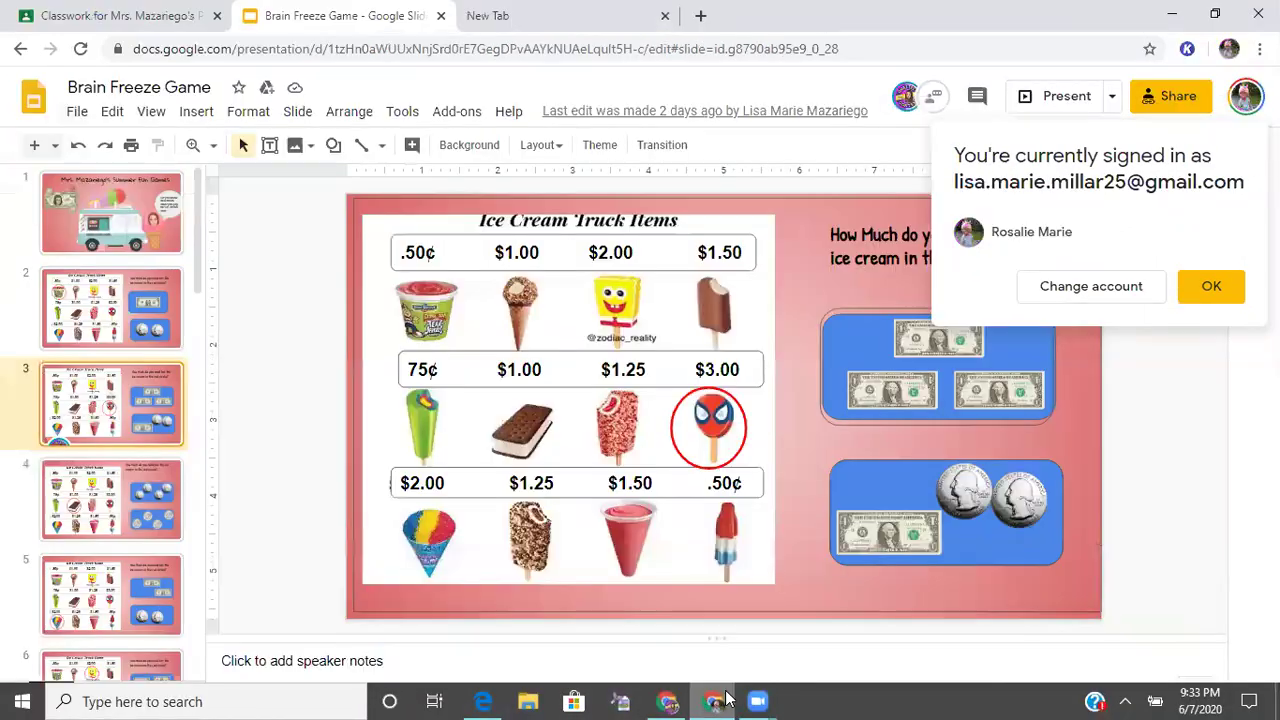
click(136, 20)
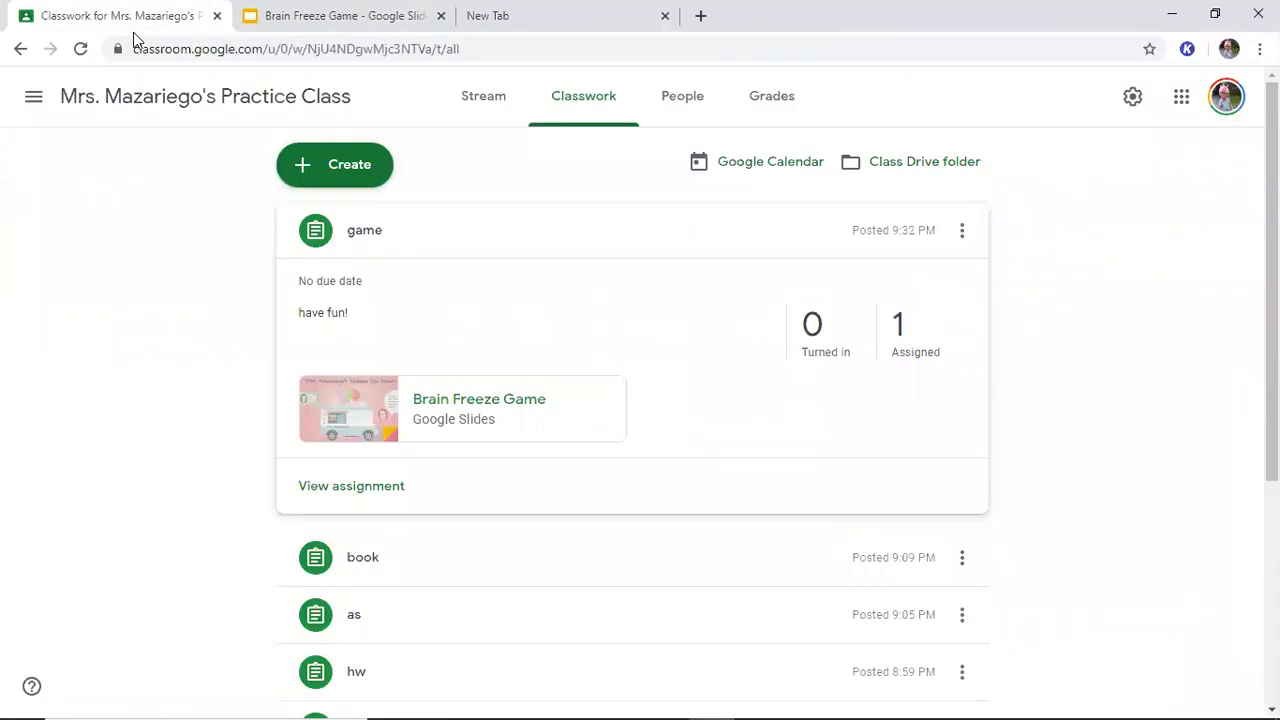
click(339, 164)
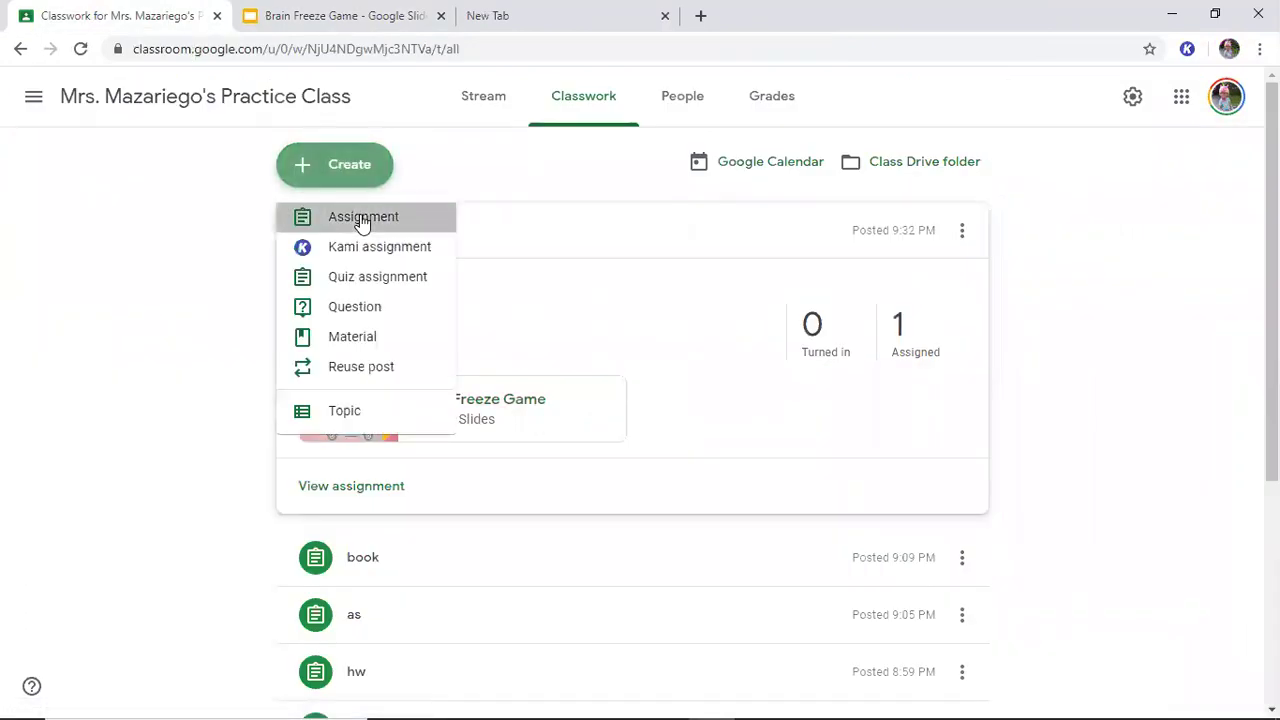
click(361, 219)
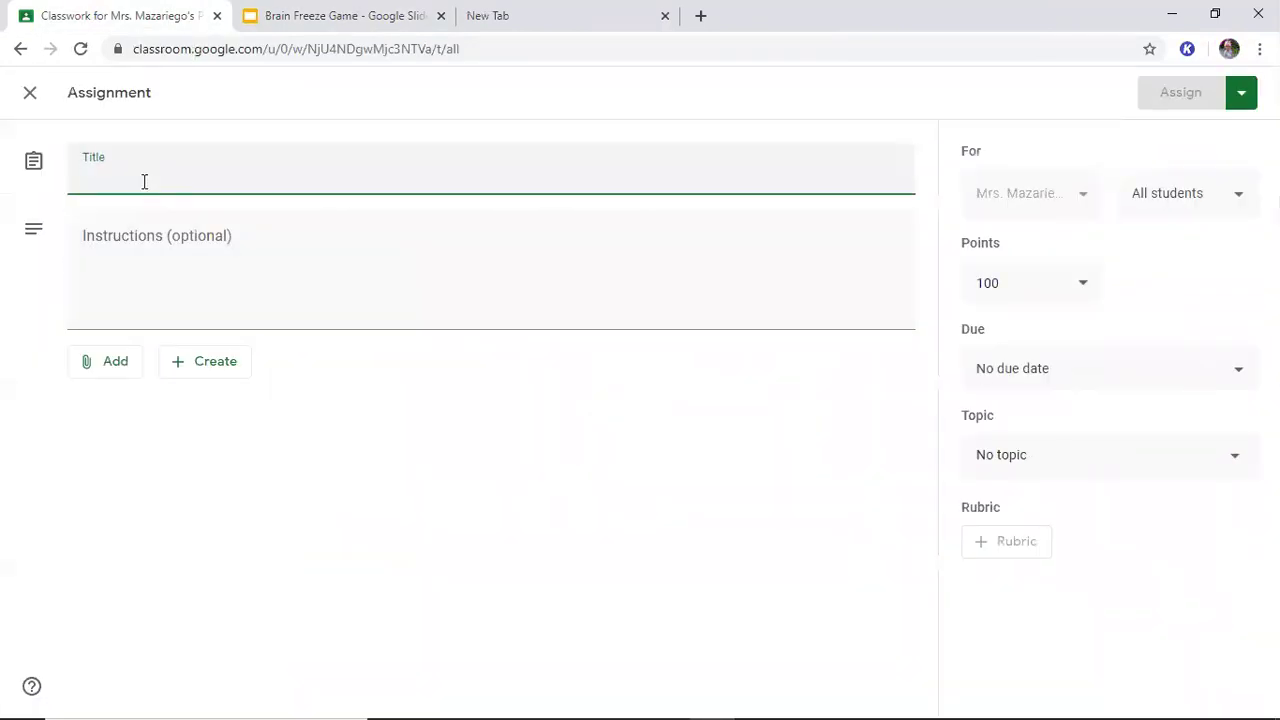
text(sksks)
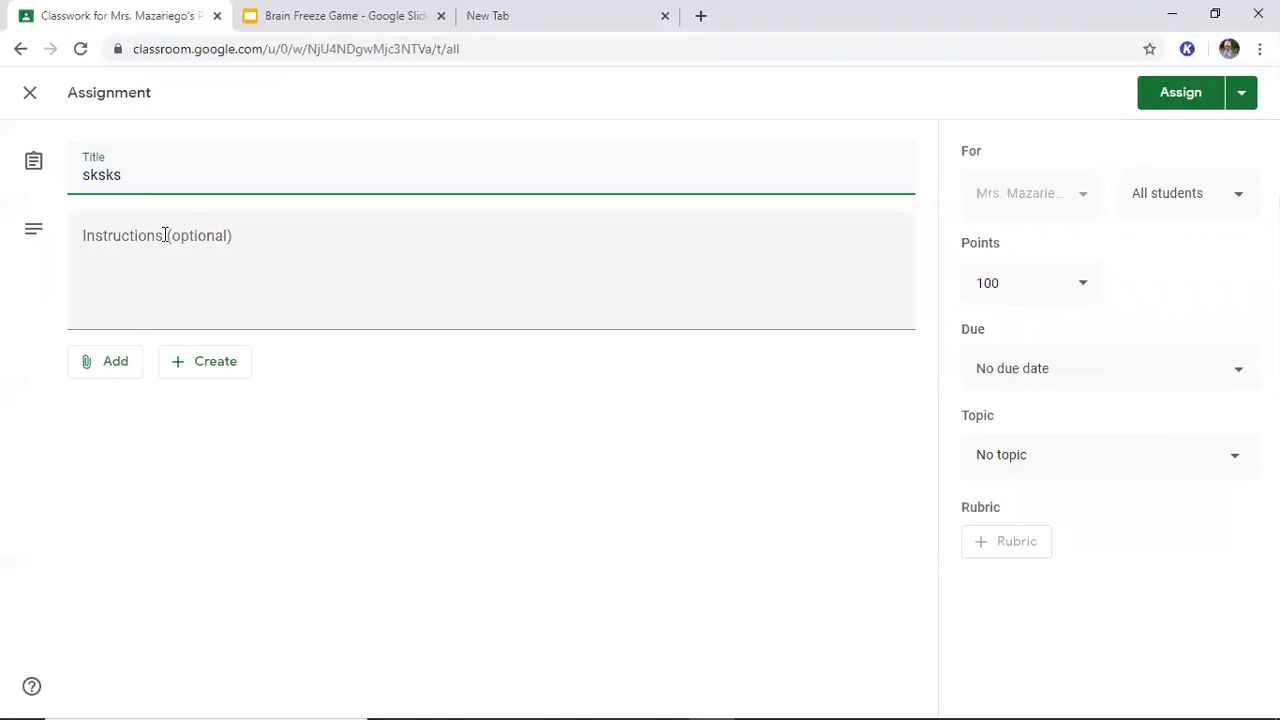
click(165, 235)
text(sd)
Step: Attach the copied Enrichment Classroom published link to the "sksks" assignment and assign it to all students
click(107, 368)
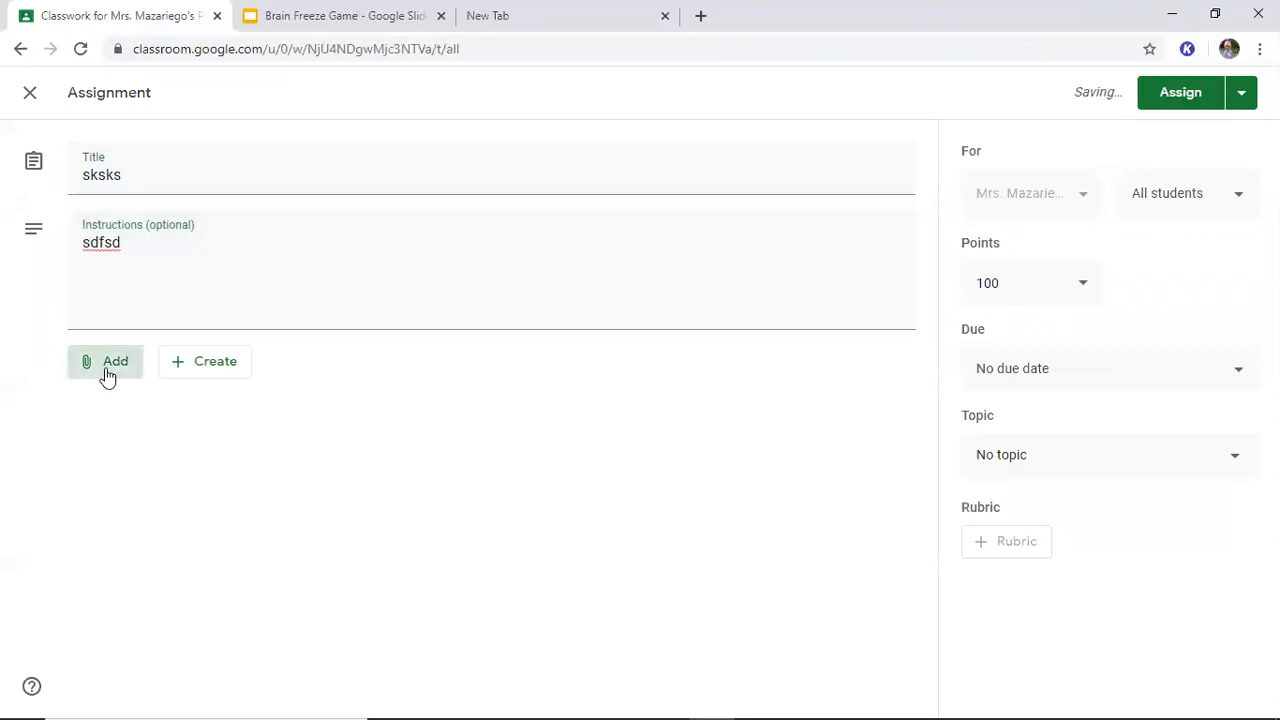
click(118, 436)
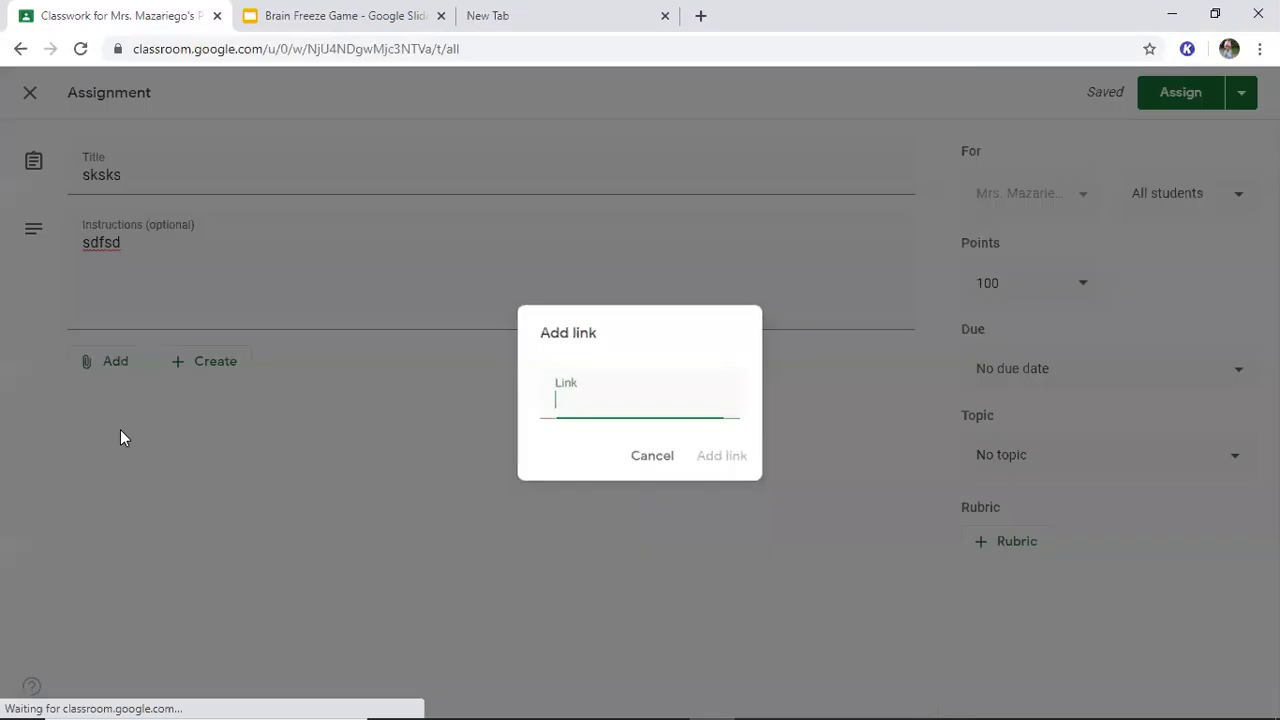
key(ctrl+v)
click(718, 455)
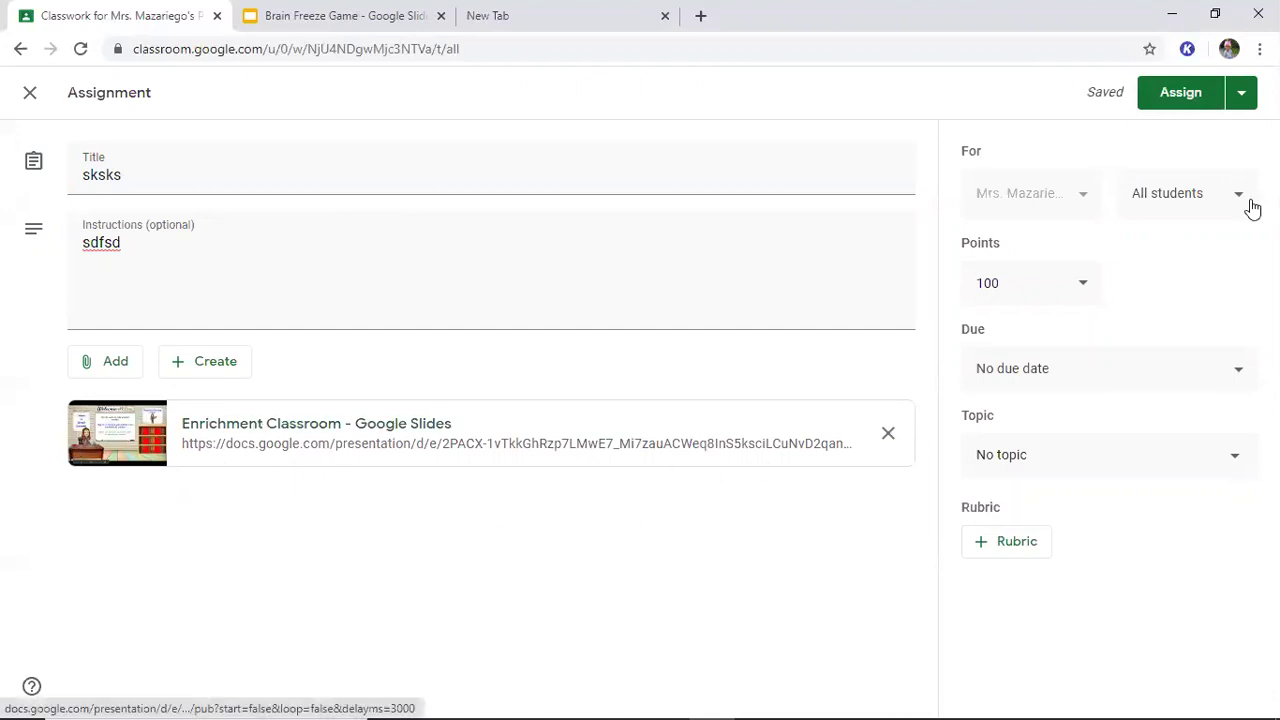
click(1168, 94)
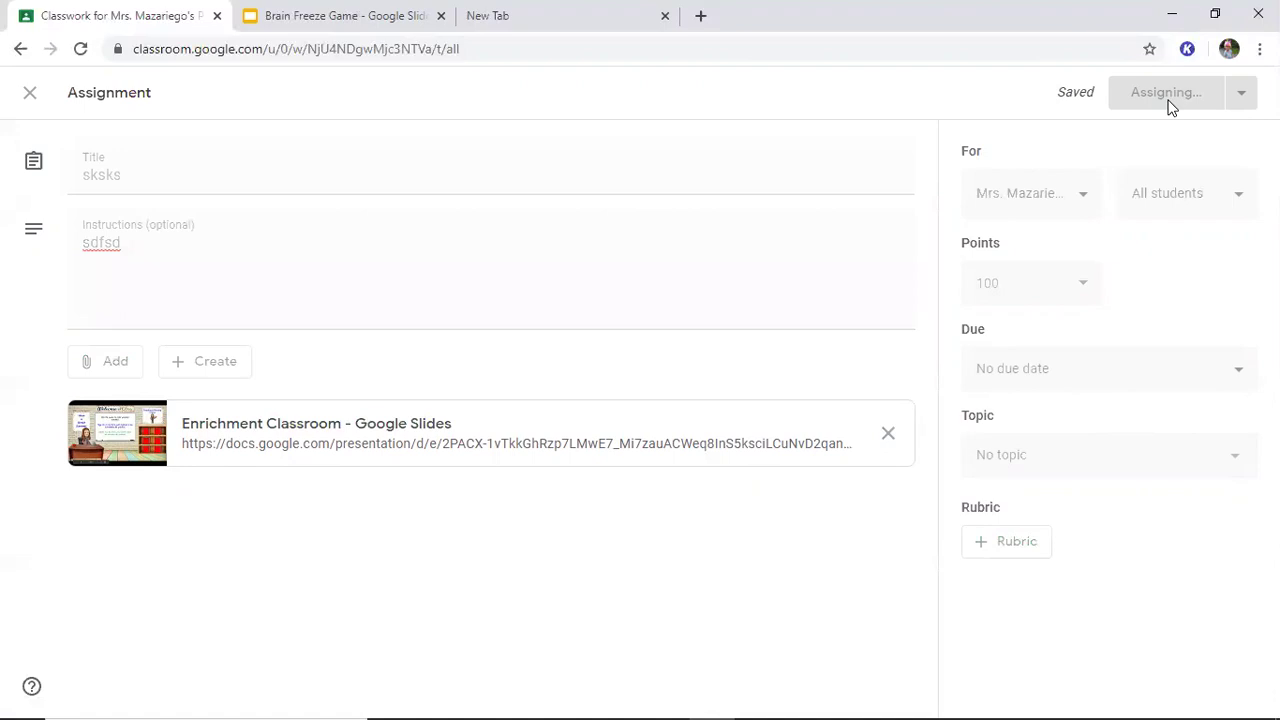
Step: From the student's Google Classroom, open the Enrichment Classroom link in the "sksks" assignment and test one bottom-shelf book's link
mouse_move(914, 688)
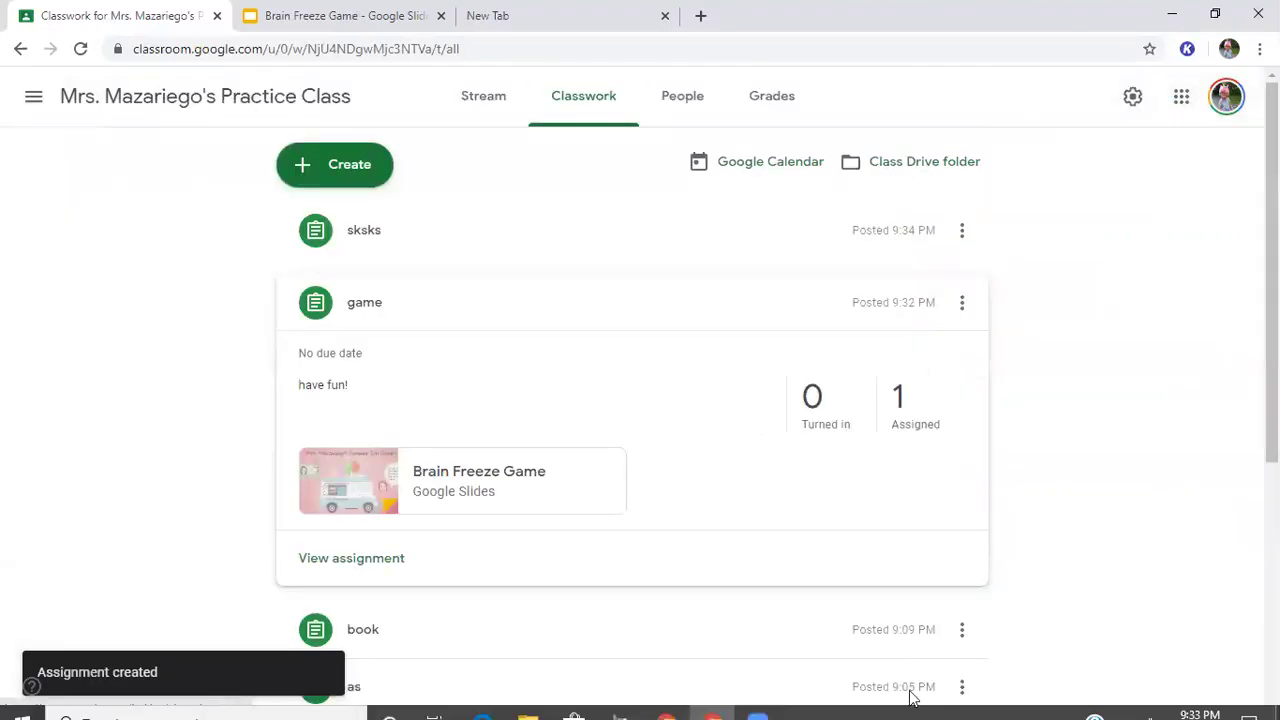
click(668, 700)
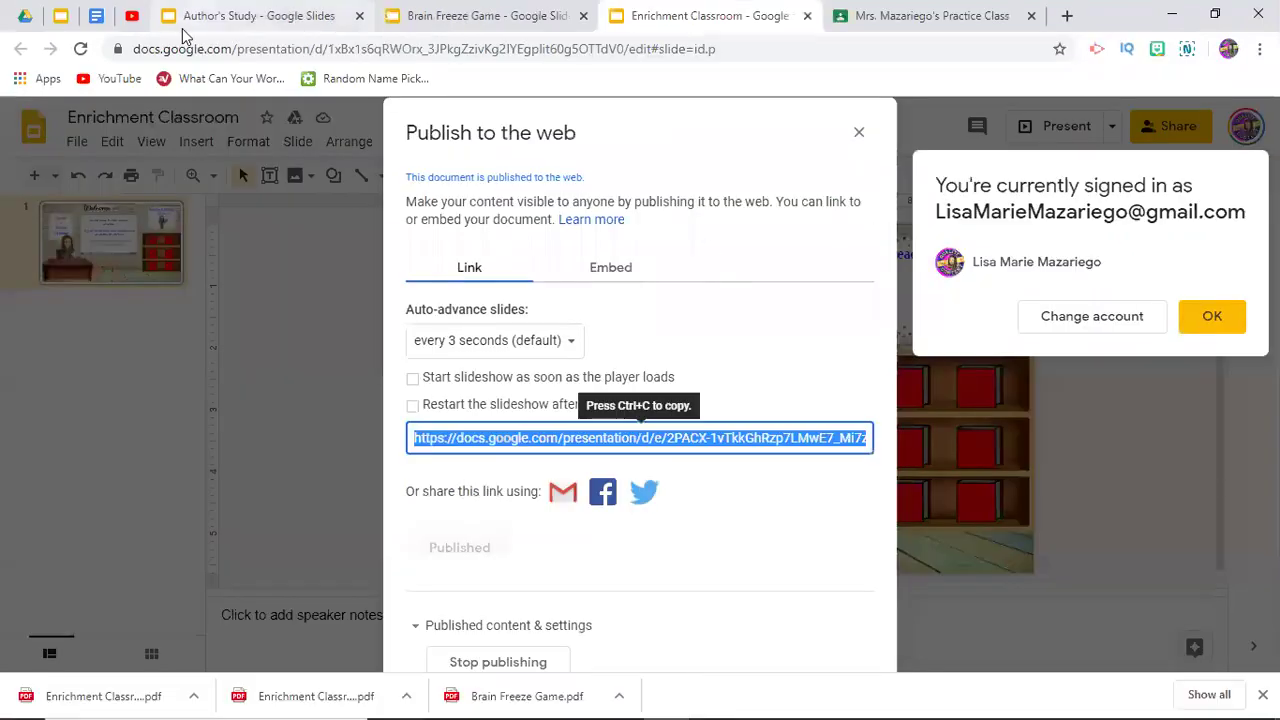
click(870, 18)
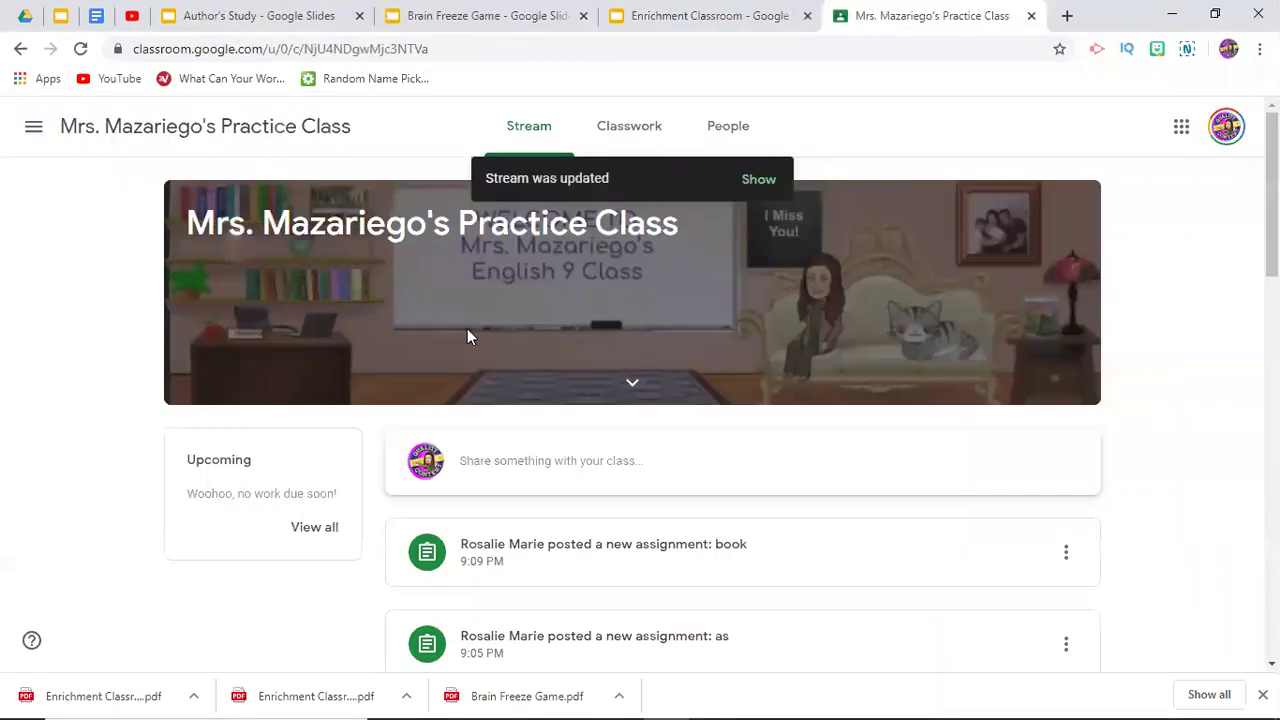
click(83, 49)
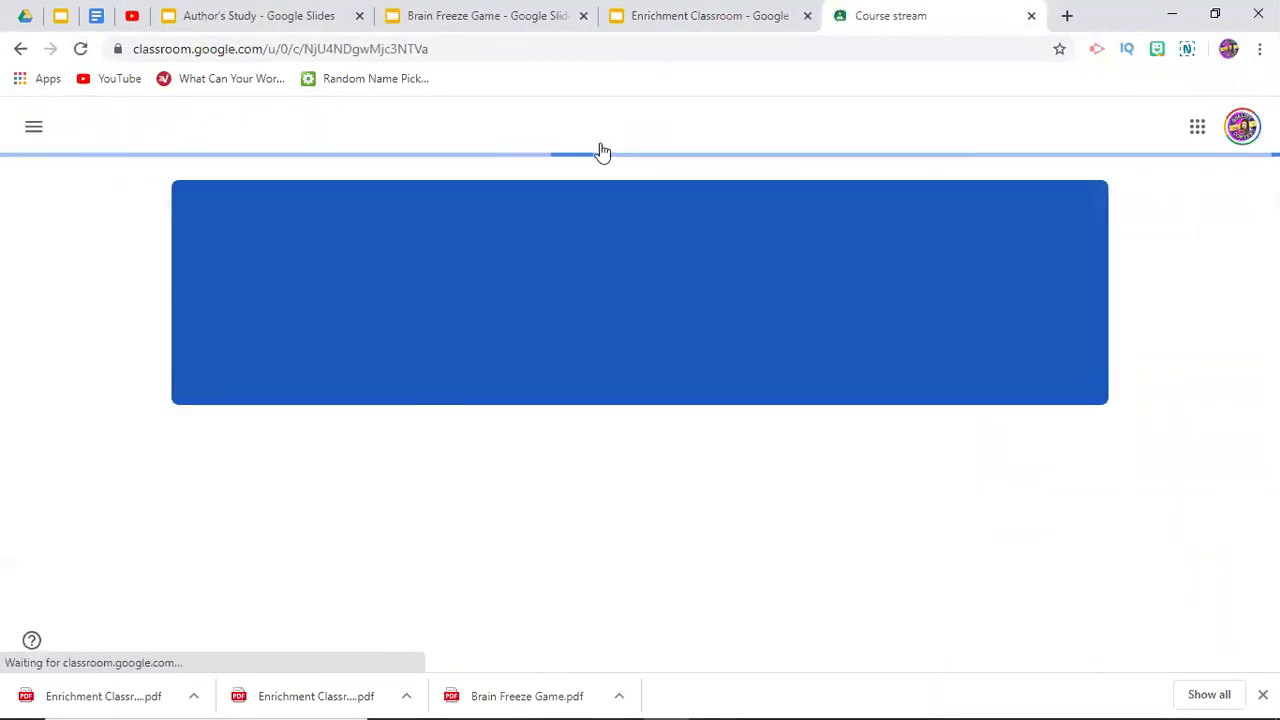
click(626, 133)
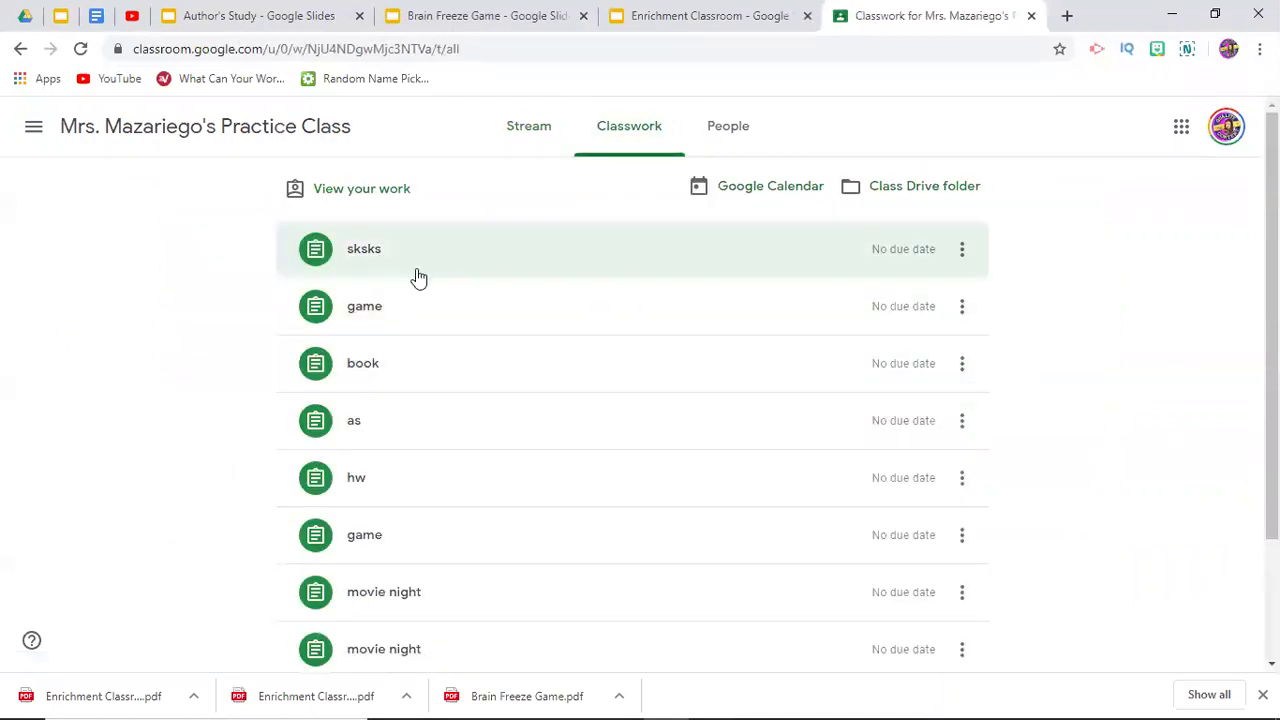
click(415, 262)
click(423, 400)
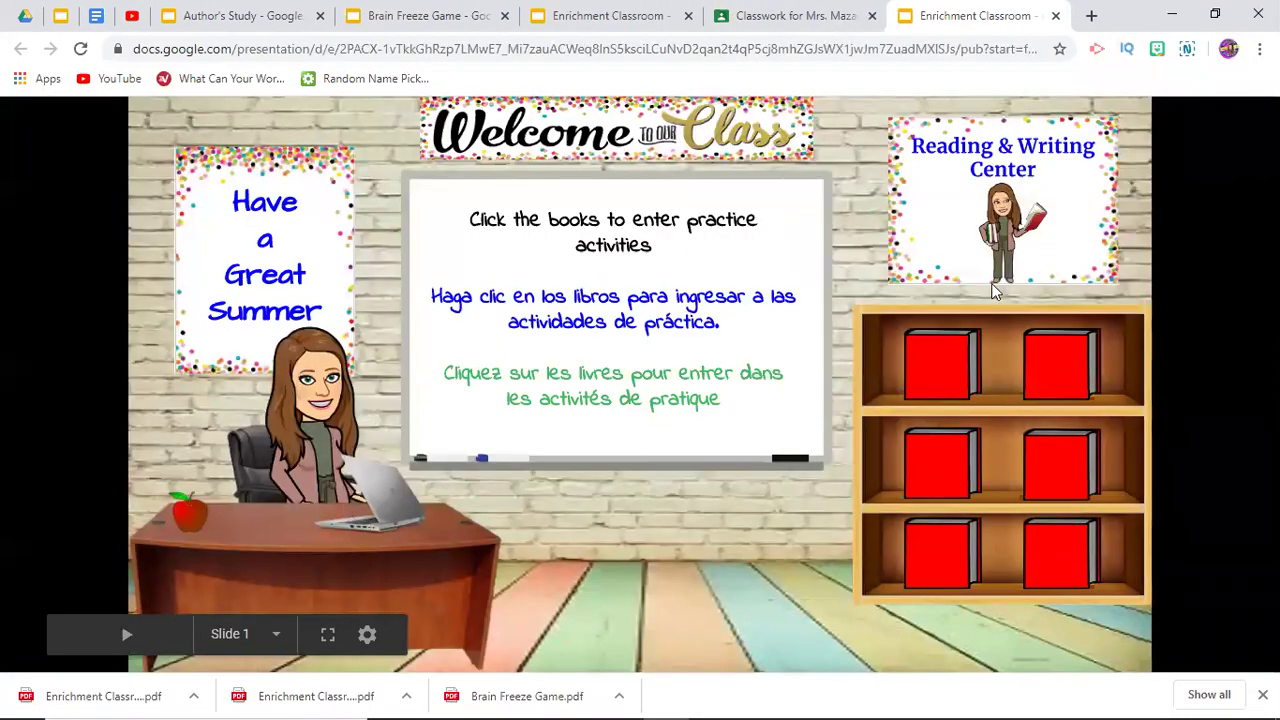
click(943, 558)
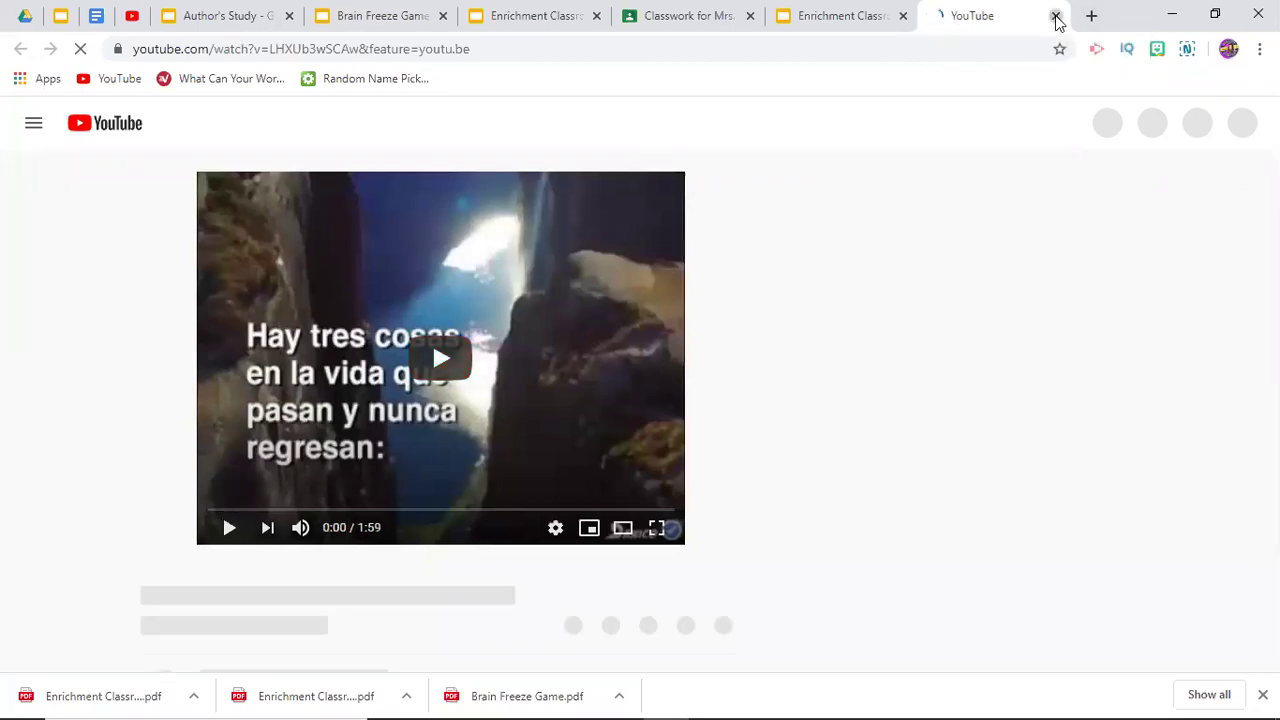
click(1056, 17)
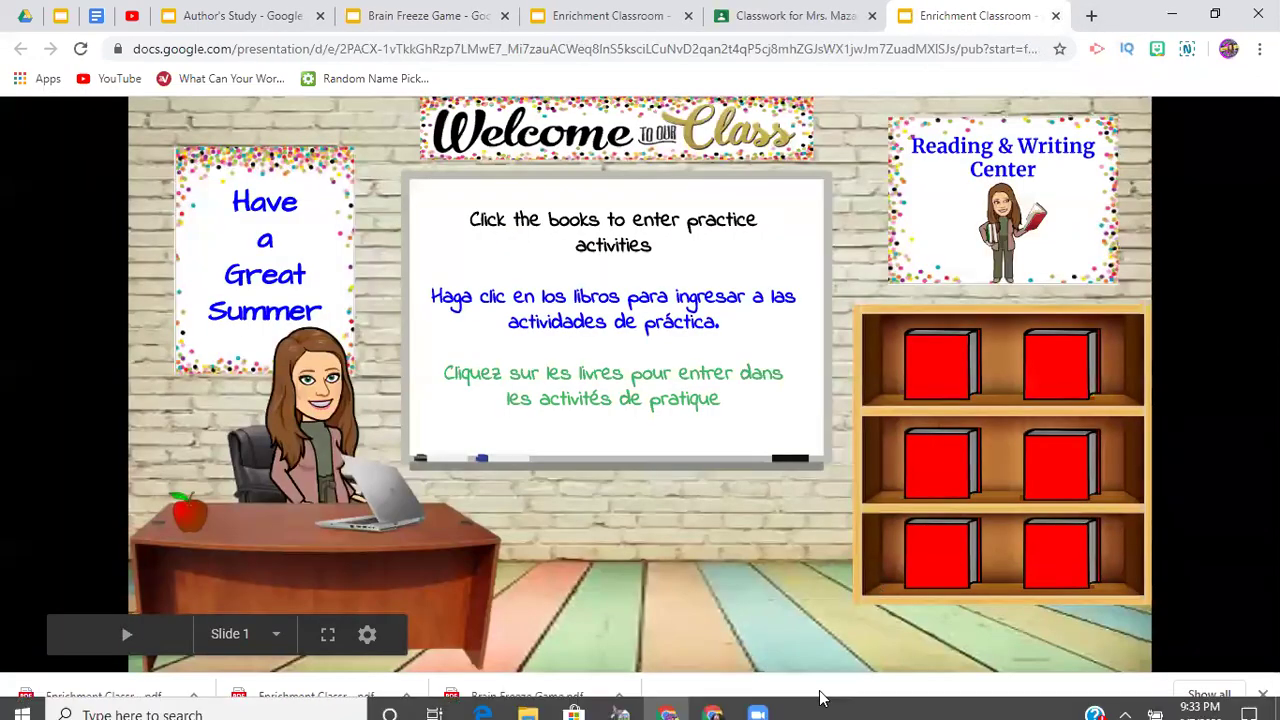
Step: Return to the teacher's Google Classroom classwork list and create an assignment titled "sfsdgfdhdf" with the instructions "hfdshh"
click(714, 701)
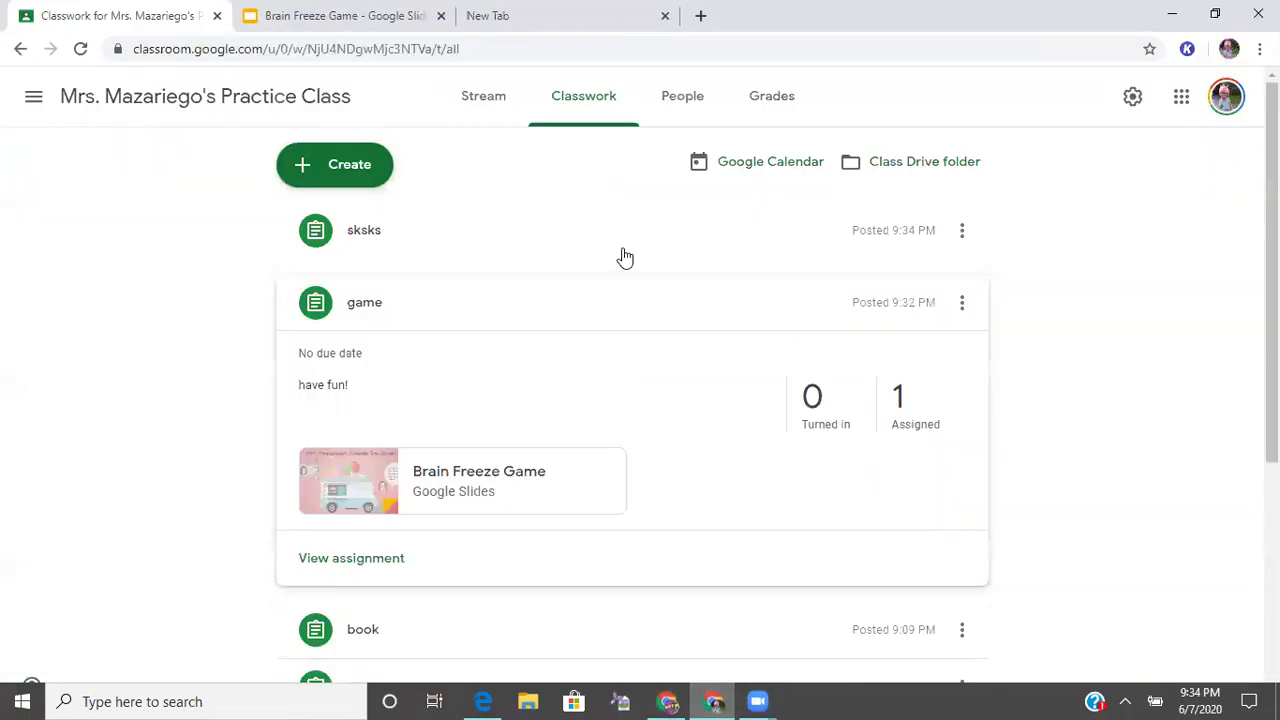
click(347, 168)
click(350, 216)
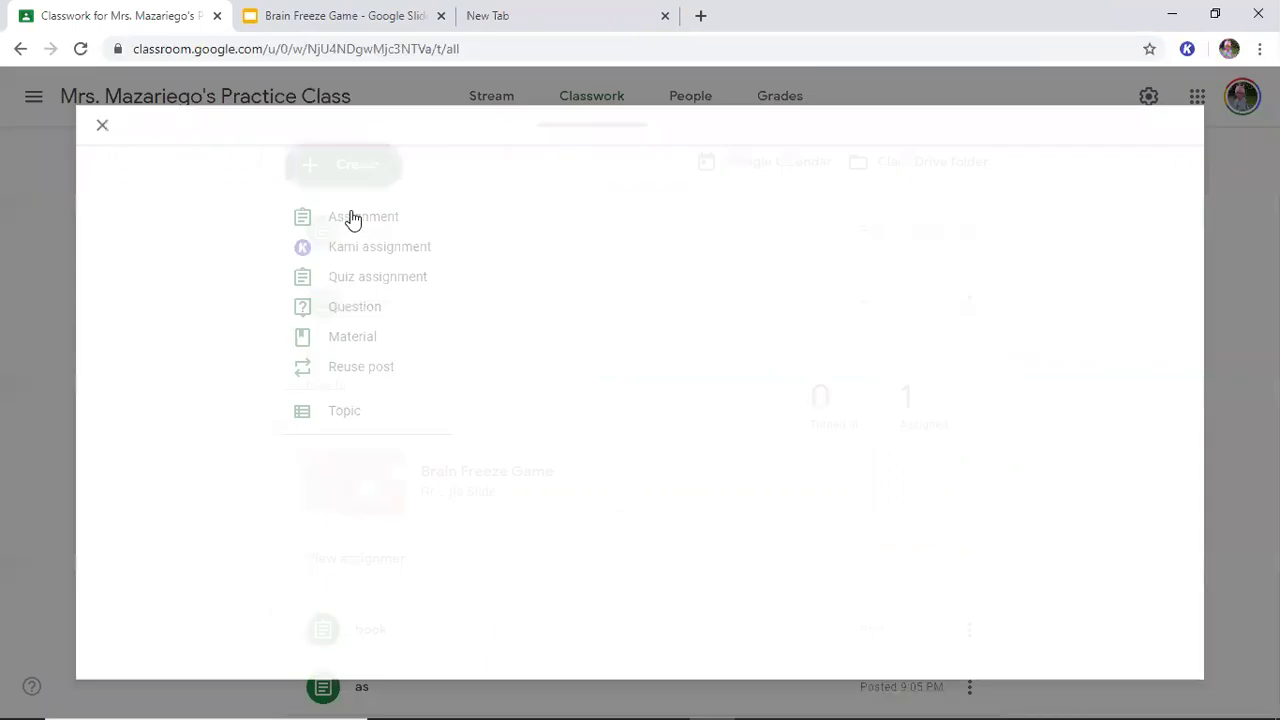
text(sfsdgfdhdf)
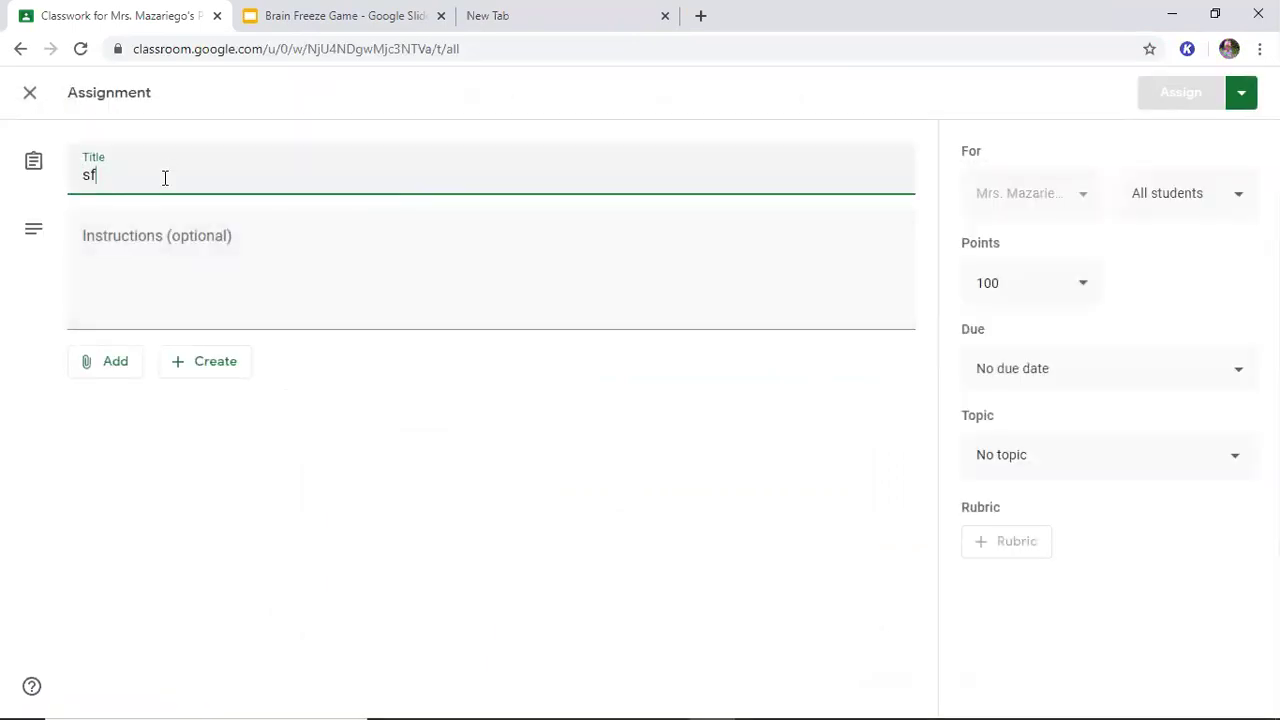
click(172, 268)
text(hfdshh)
Step: Upload Enrichment Classroom (1).pdf from the Downloads folder as the "sfsdgfdhdf" assignment's attachment and assign it to all students
click(105, 361)
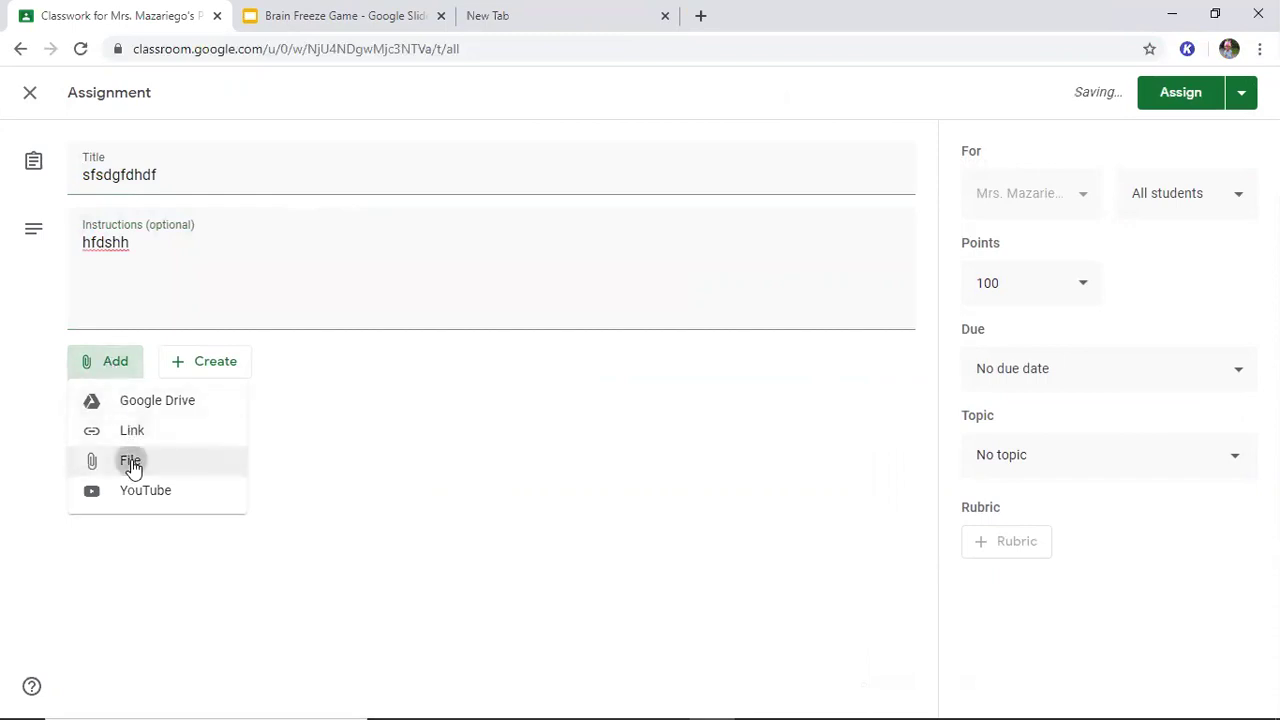
click(131, 463)
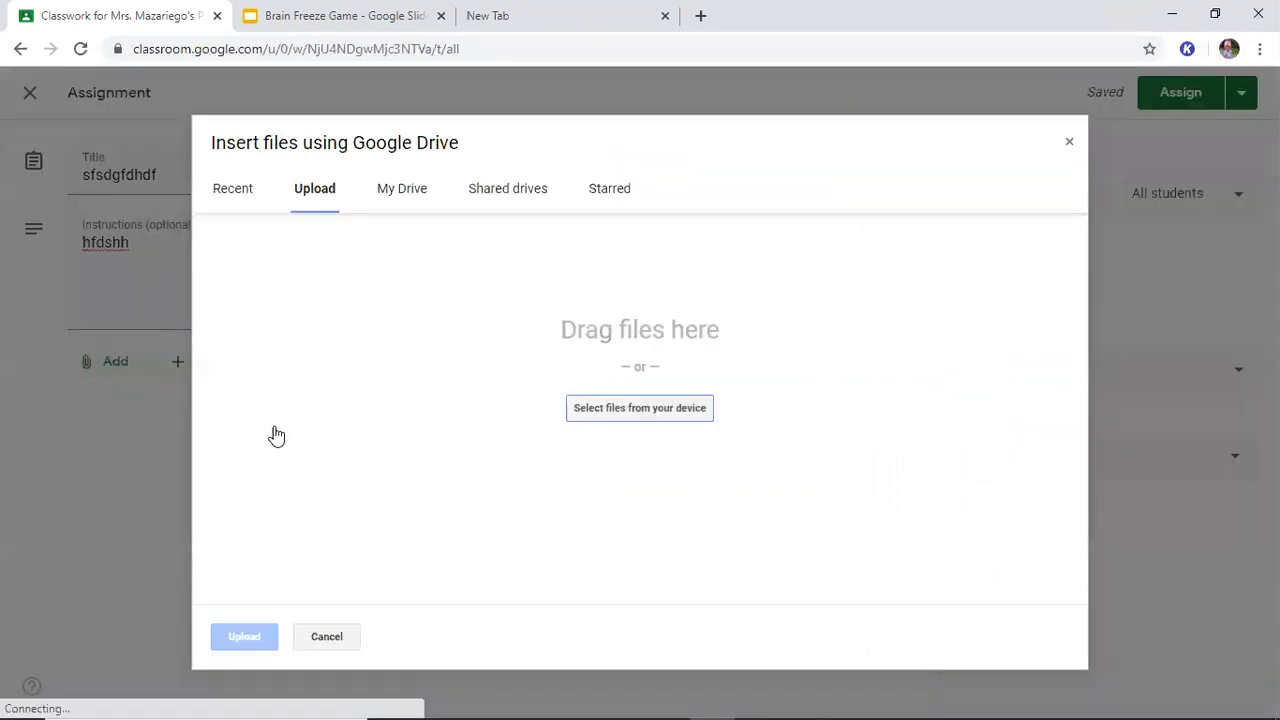
click(628, 416)
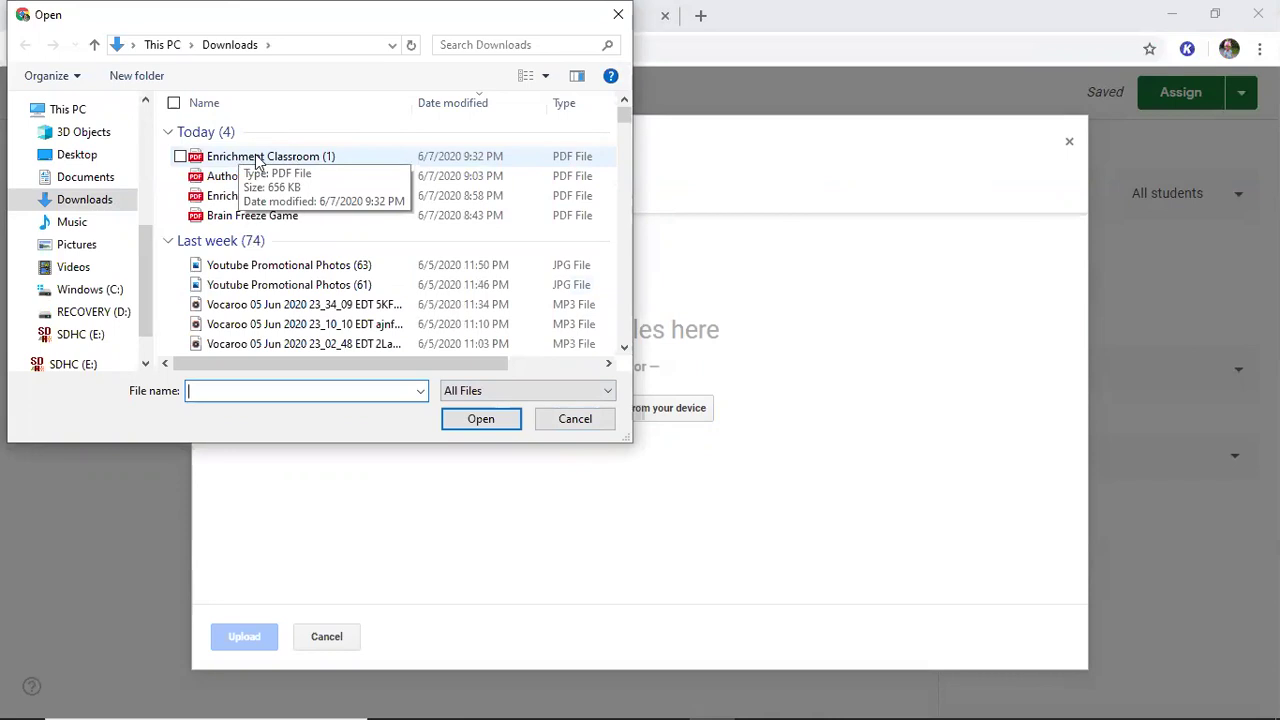
double_click(257, 160)
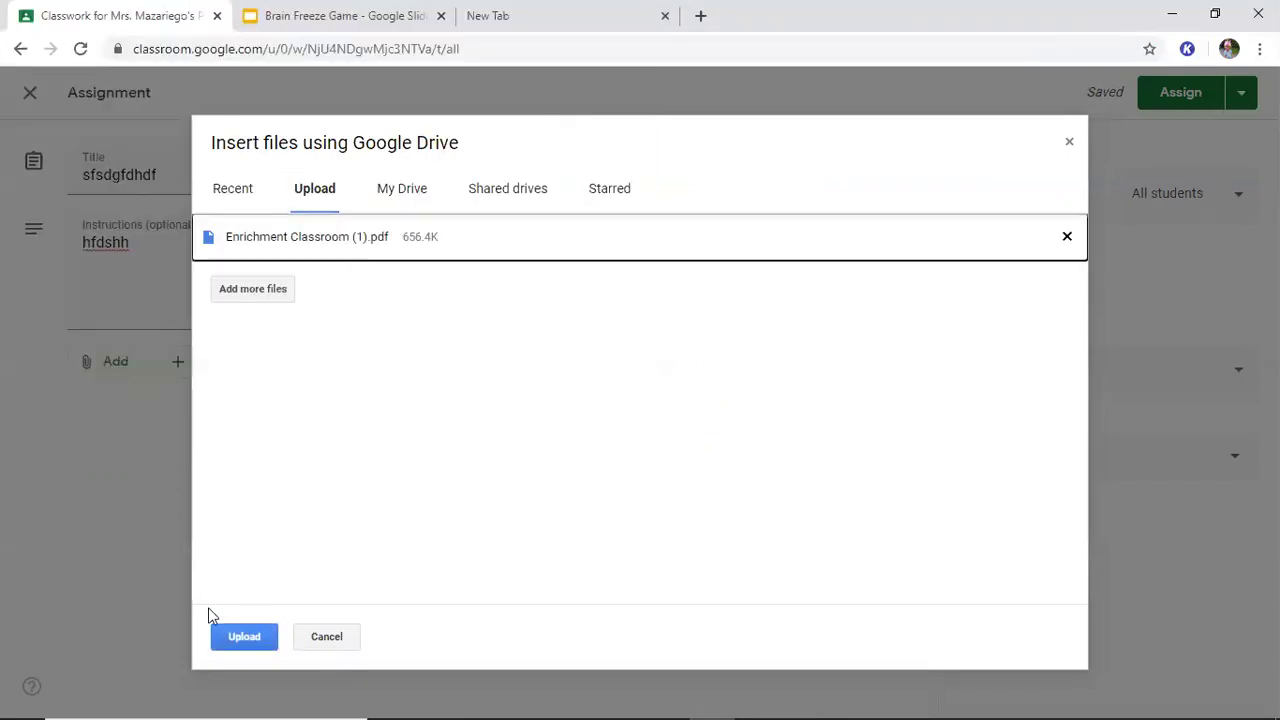
key(Return)
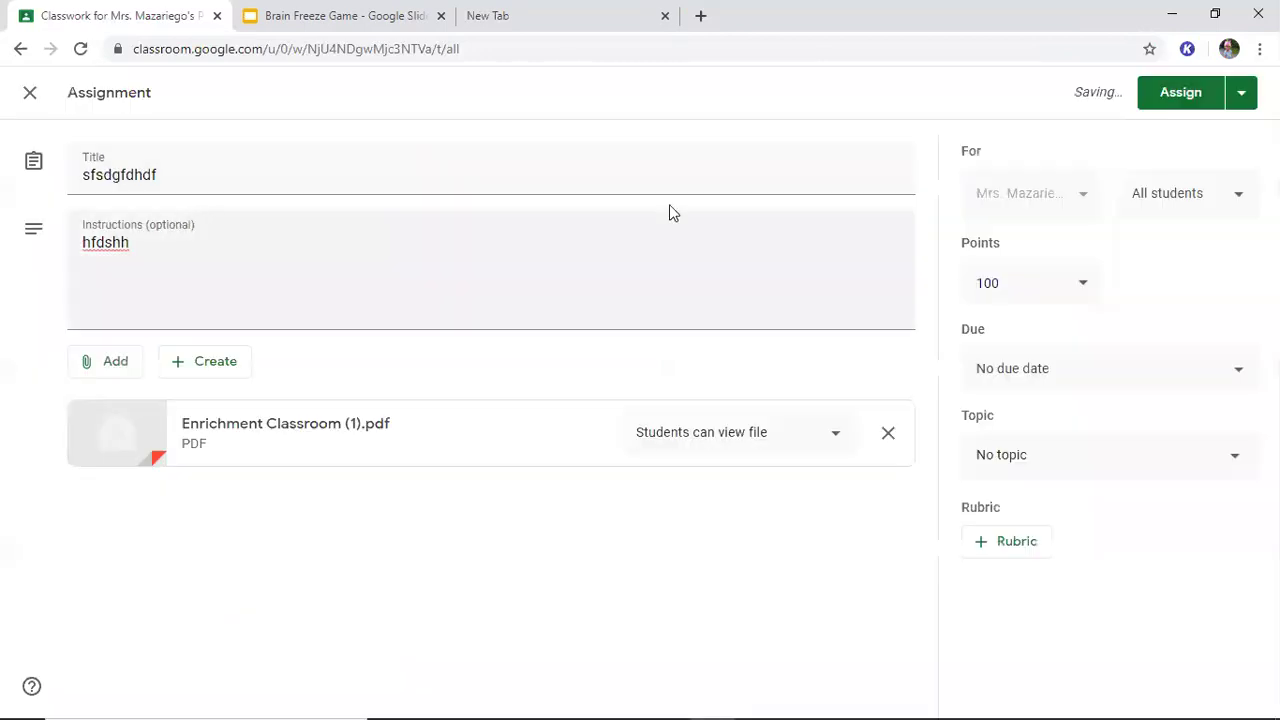
click(1165, 102)
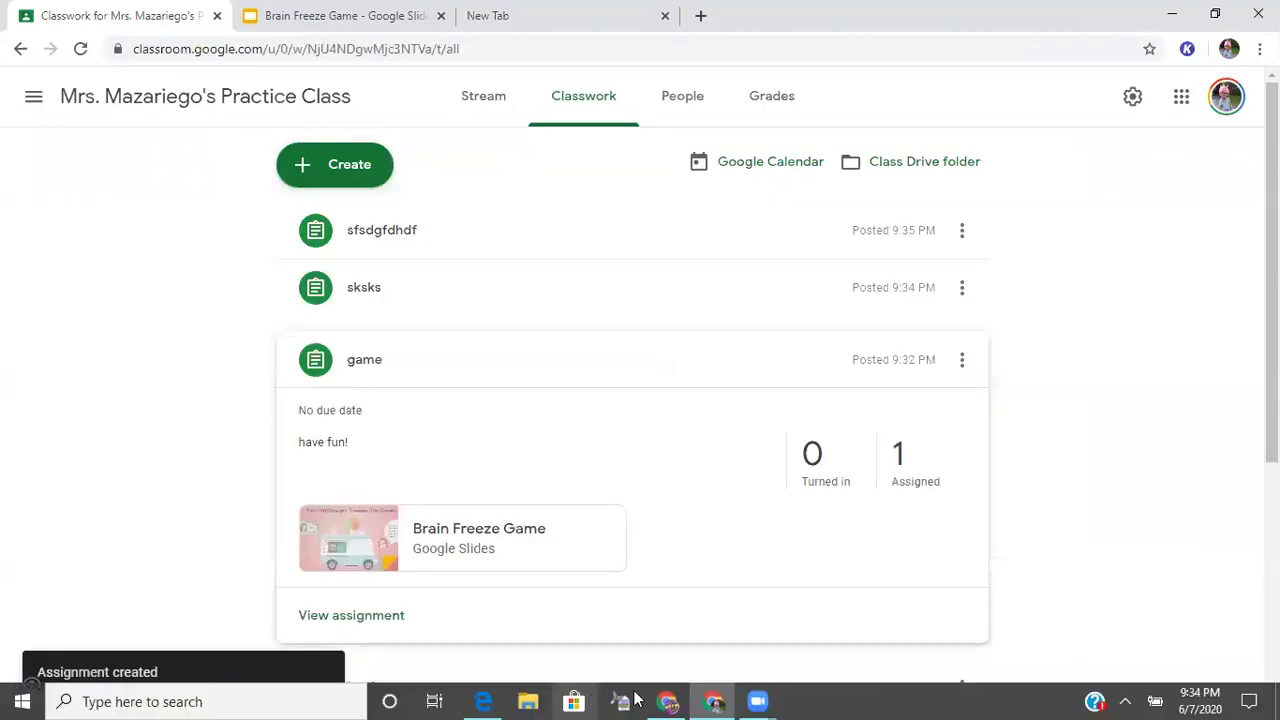
Step: From the student's refreshed Google Classroom classwork, open the PDF in the "sfsdgfdhdf" assignment and test one bottom-shelf book's link
click(712, 700)
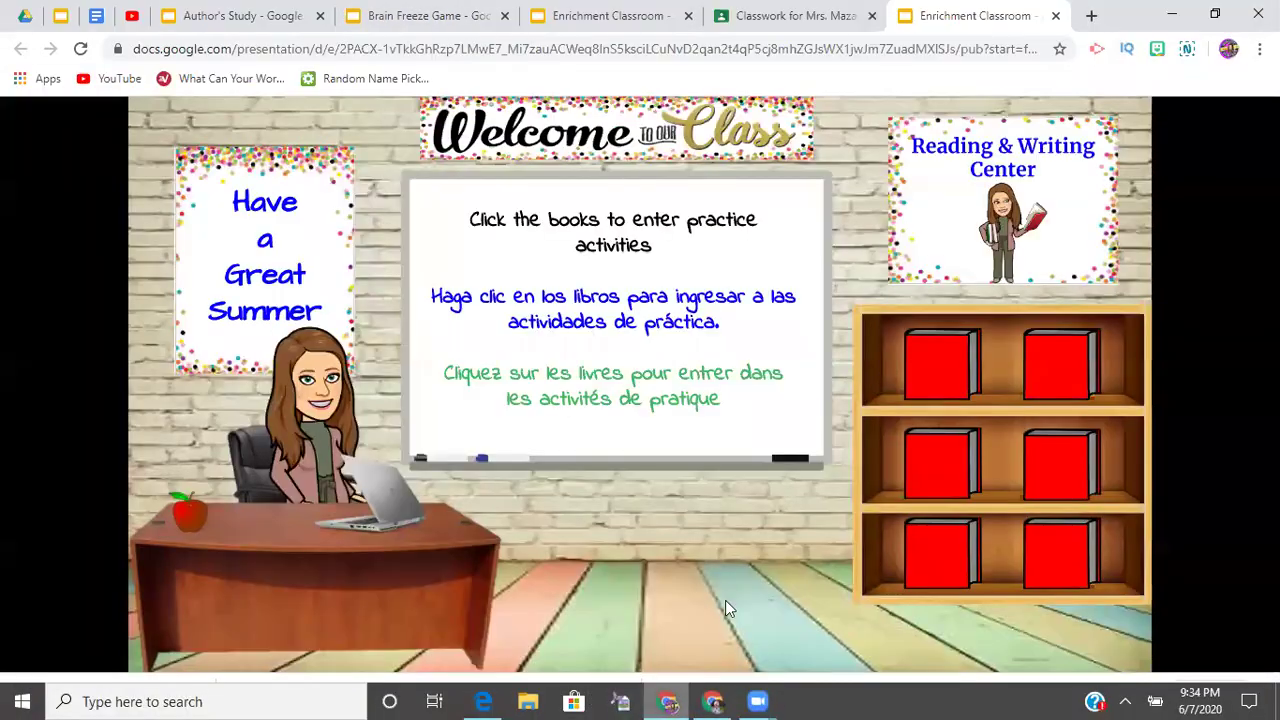
click(780, 16)
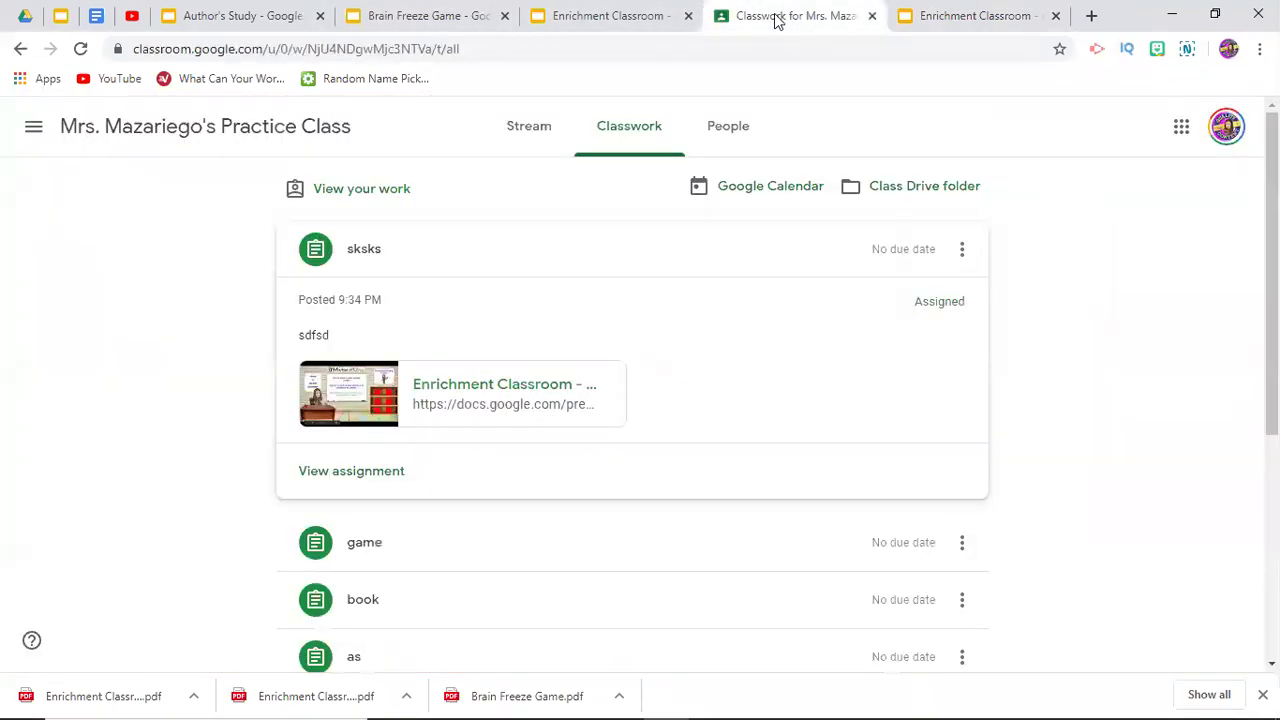
click(80, 48)
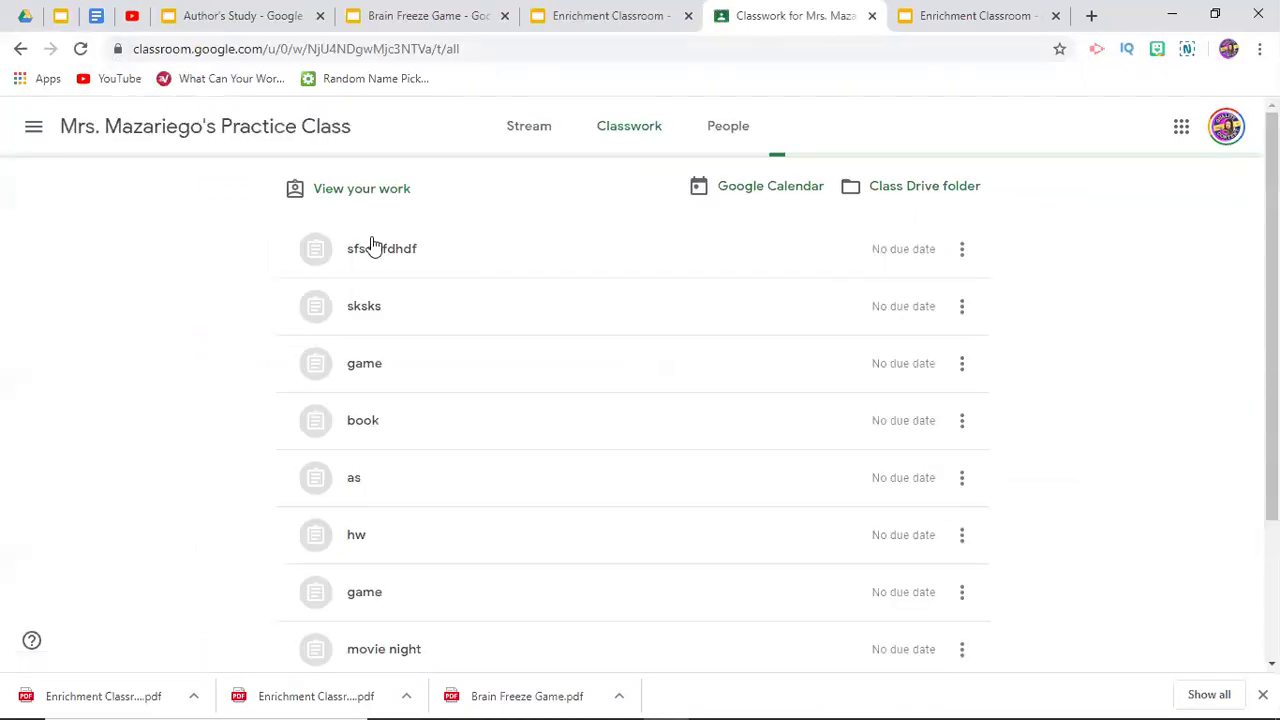
click(380, 251)
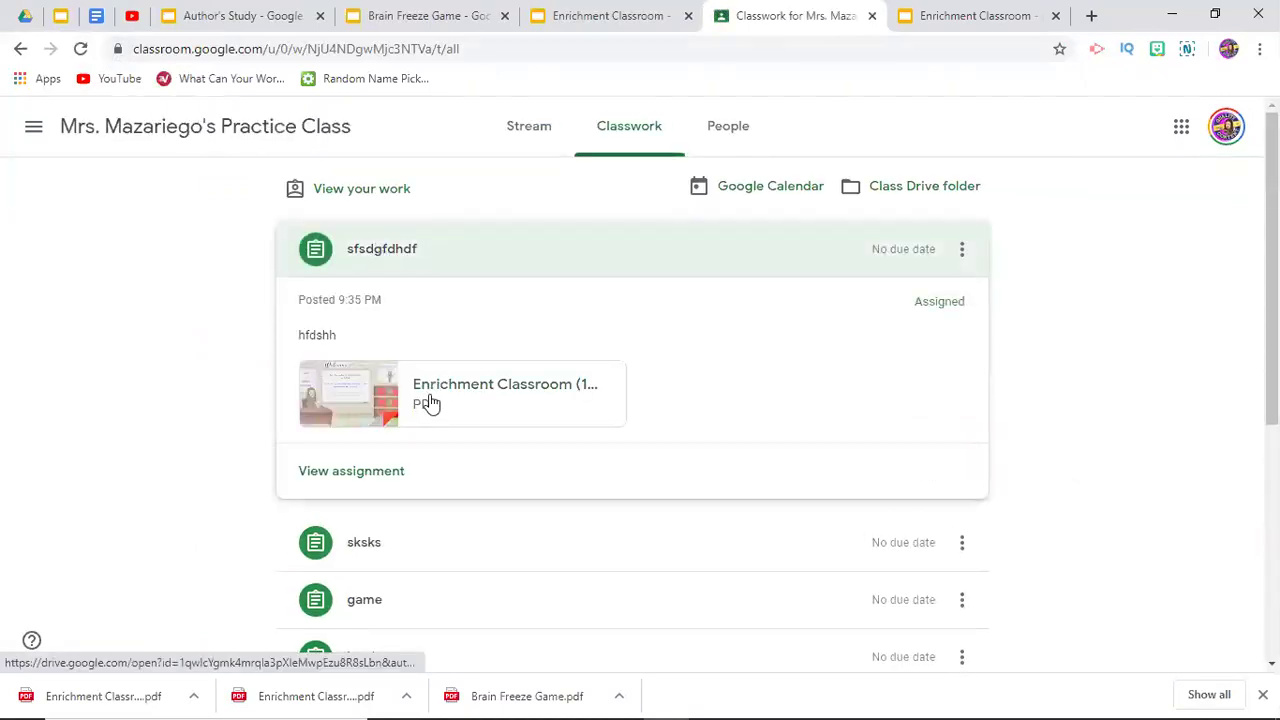
click(430, 400)
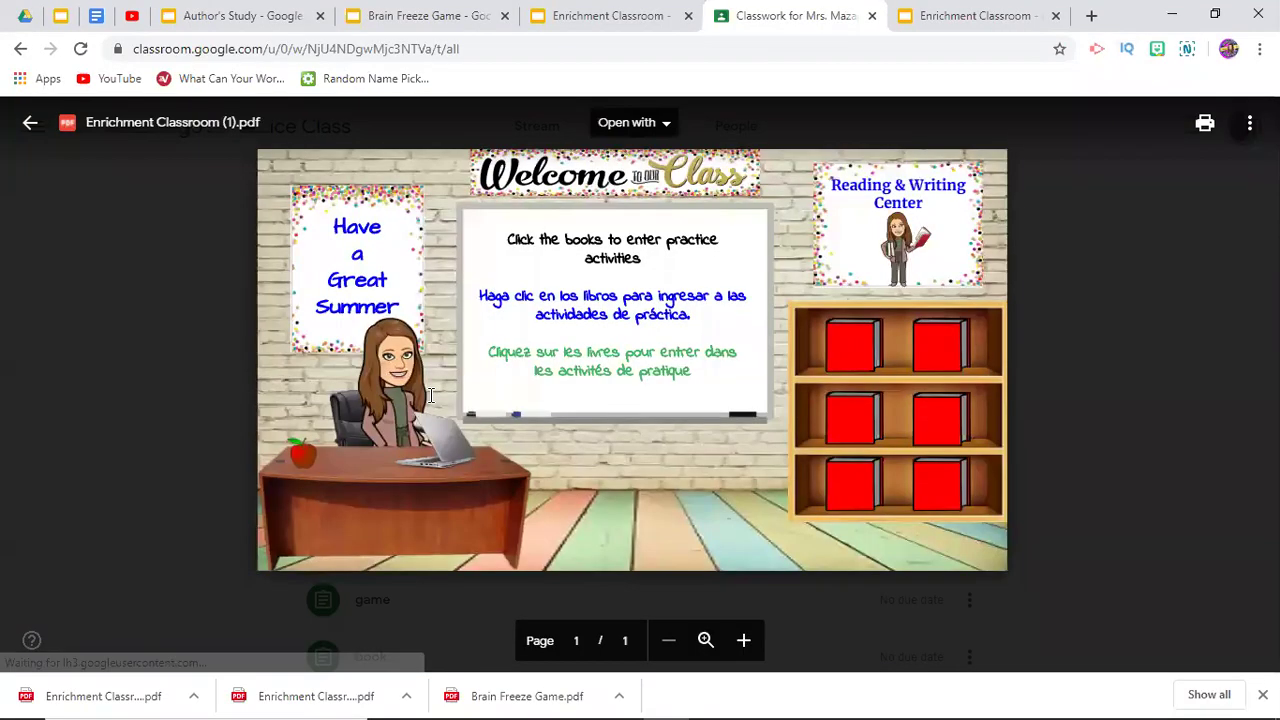
click(853, 500)
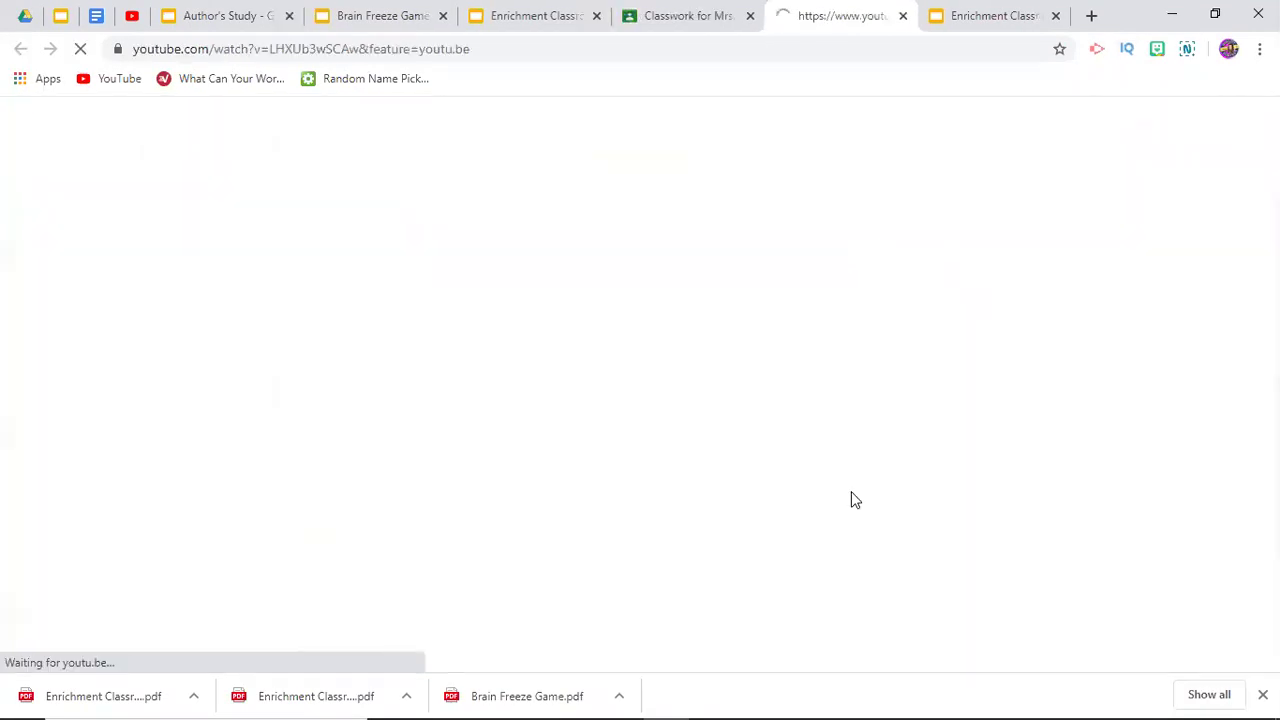
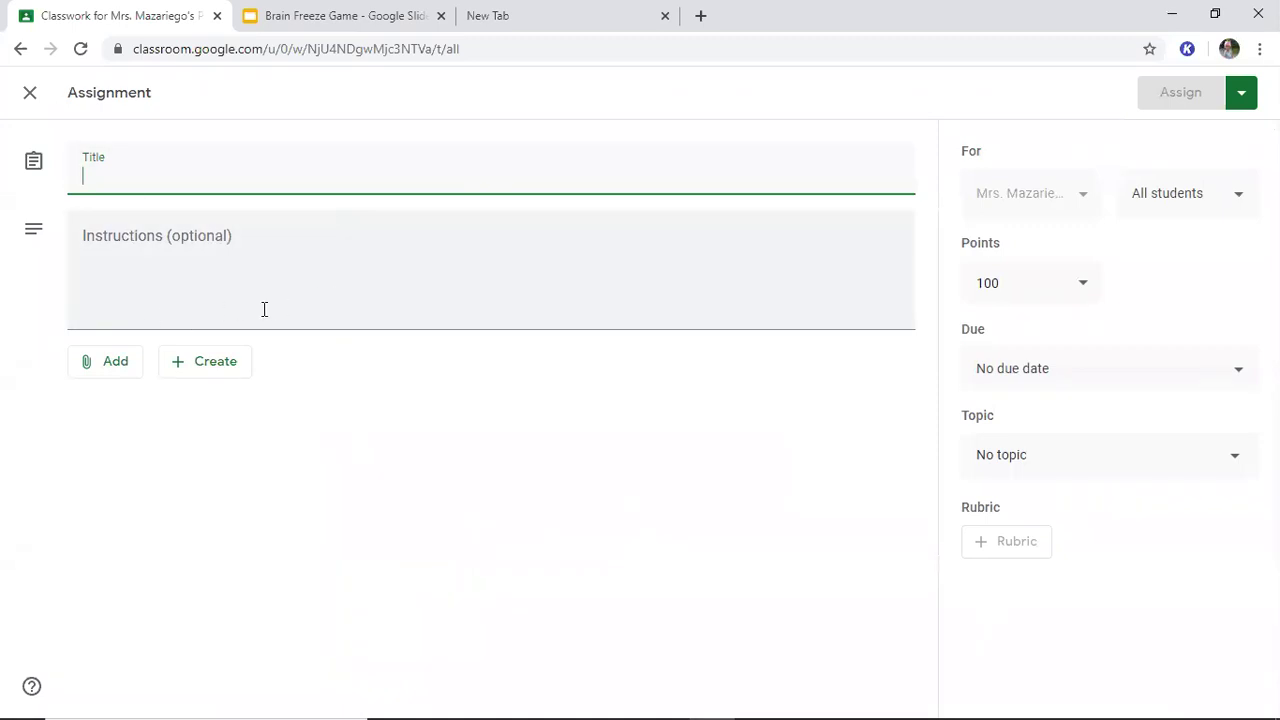
Step: Title the teacher's new assignment "gsdfgdf" and enter the instructions "dfghfsdhd"
text(gsdfgdf)
click(137, 245)
text(dfghfsdh)
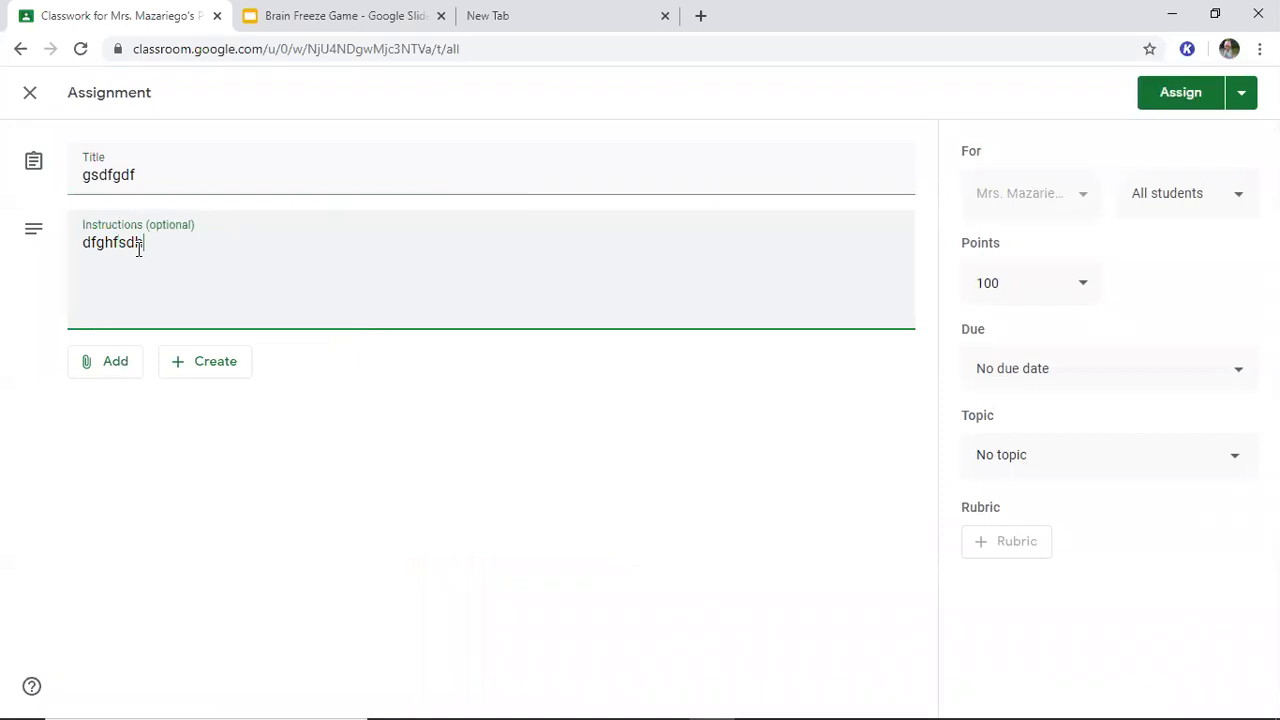
text(d)
Step: Attach the copied Author's Study sharing link to the "gsdfgdf" assignment
click(100, 368)
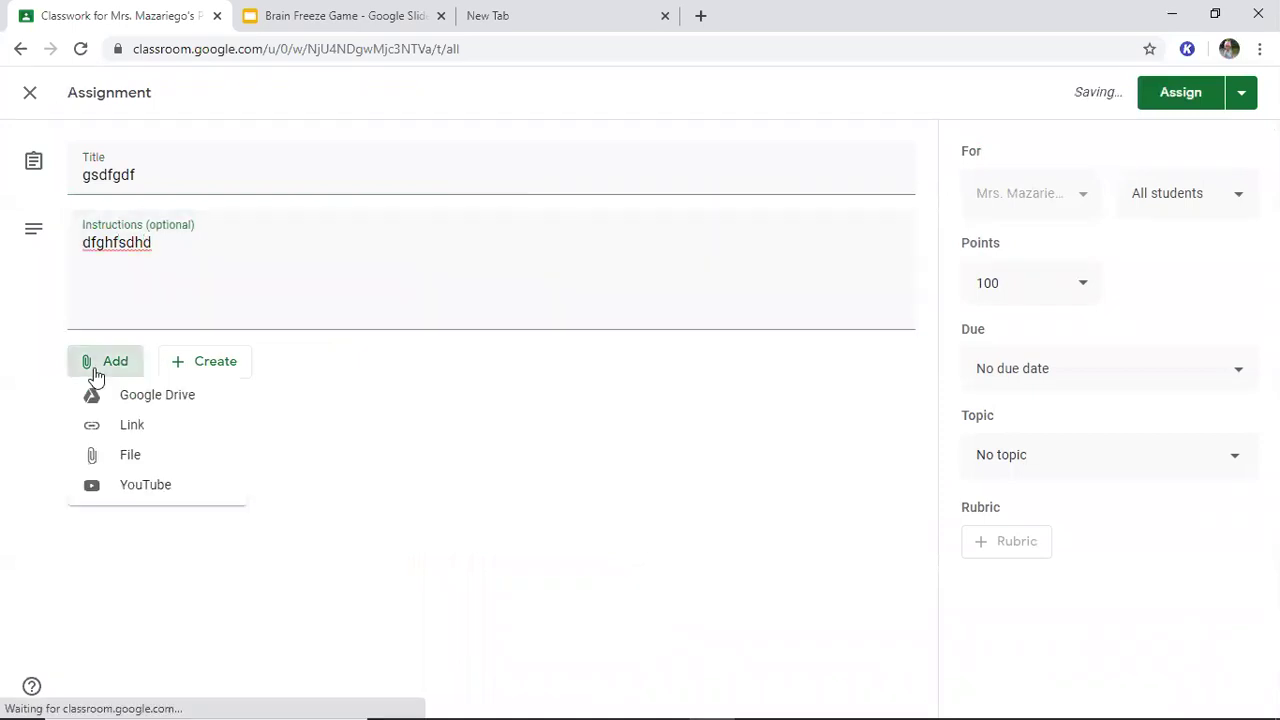
click(136, 427)
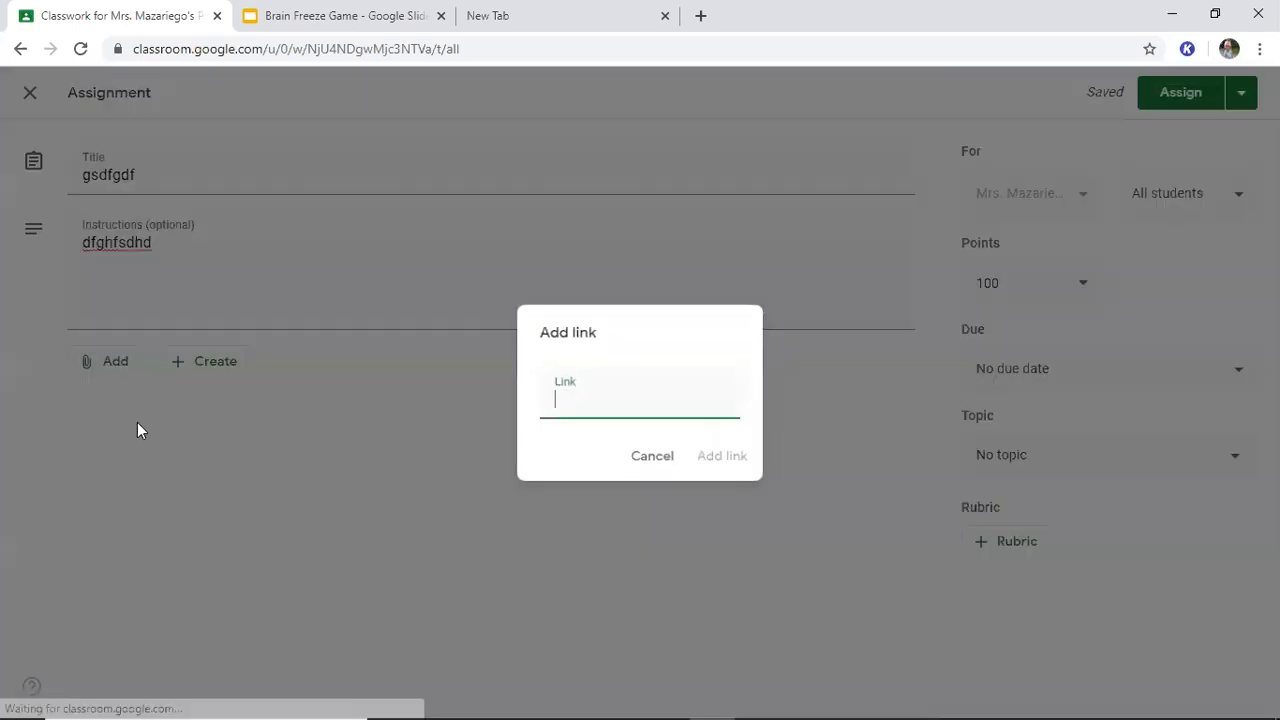
key(ctrl+v)
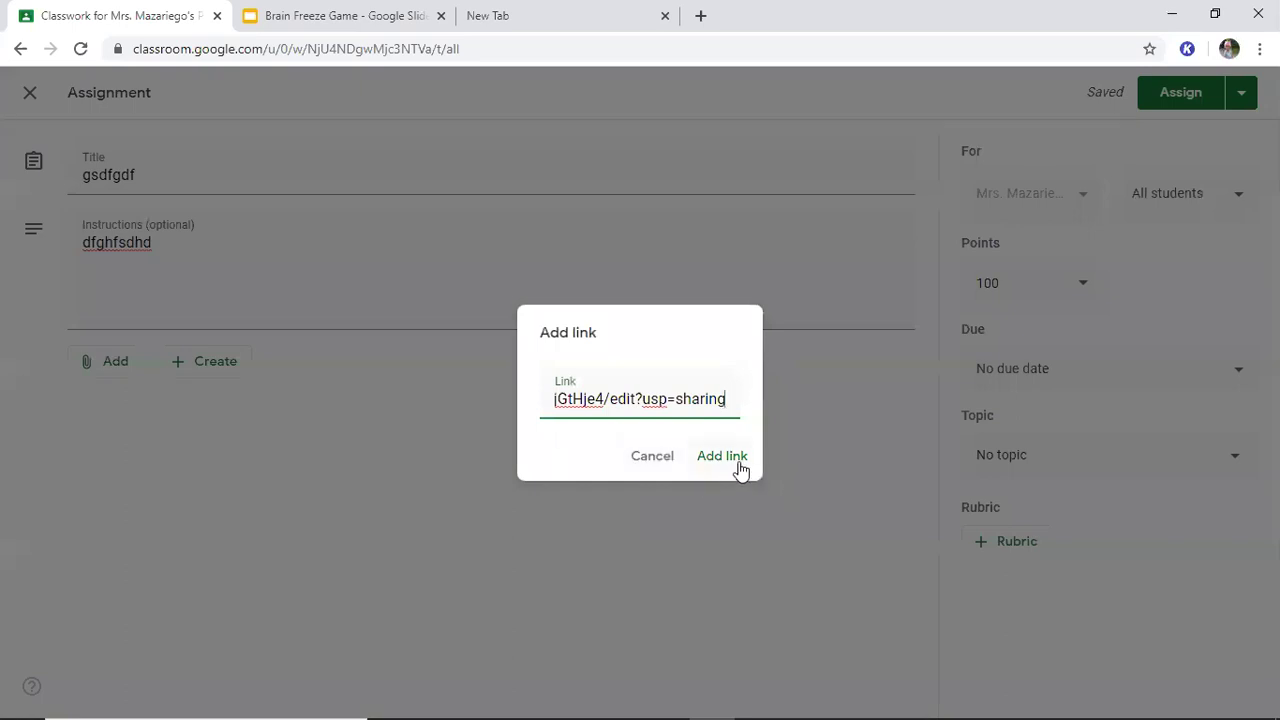
click(735, 458)
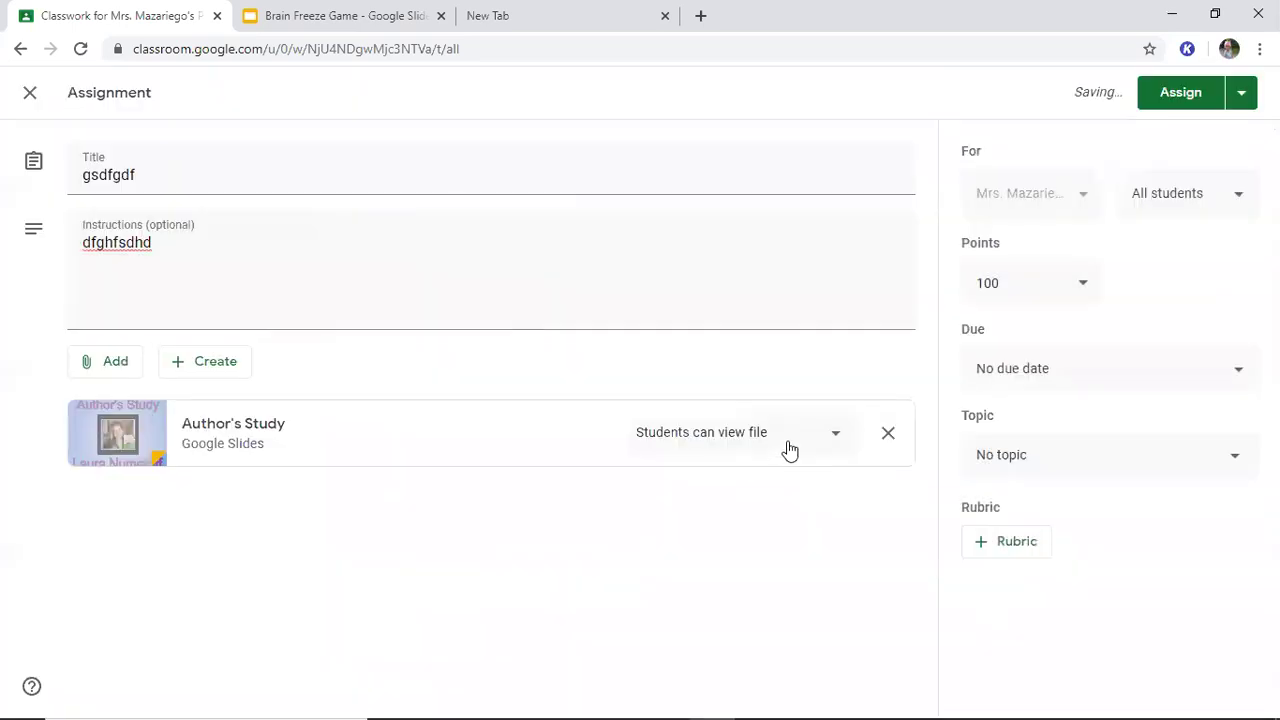
Step: Set Author's Study to make a copy for each student, then assign "gsdfgdf" and let Classroom copy the file into Drive
click(790, 445)
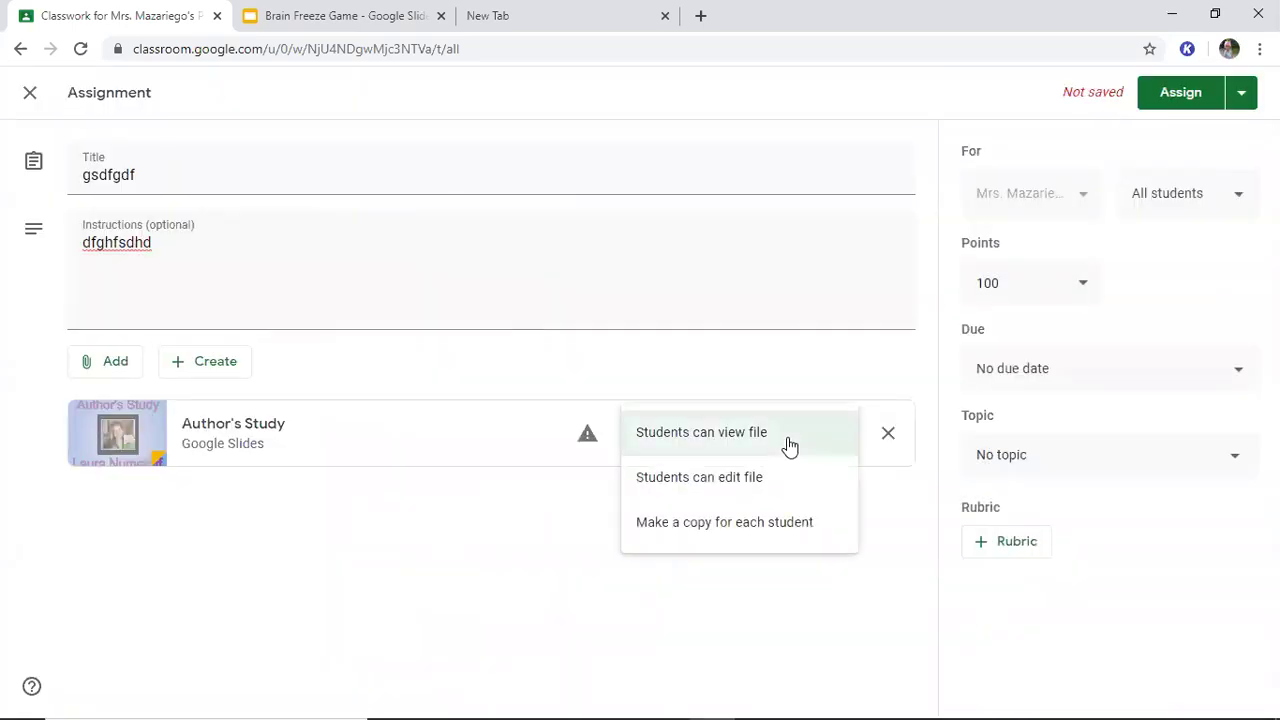
click(726, 530)
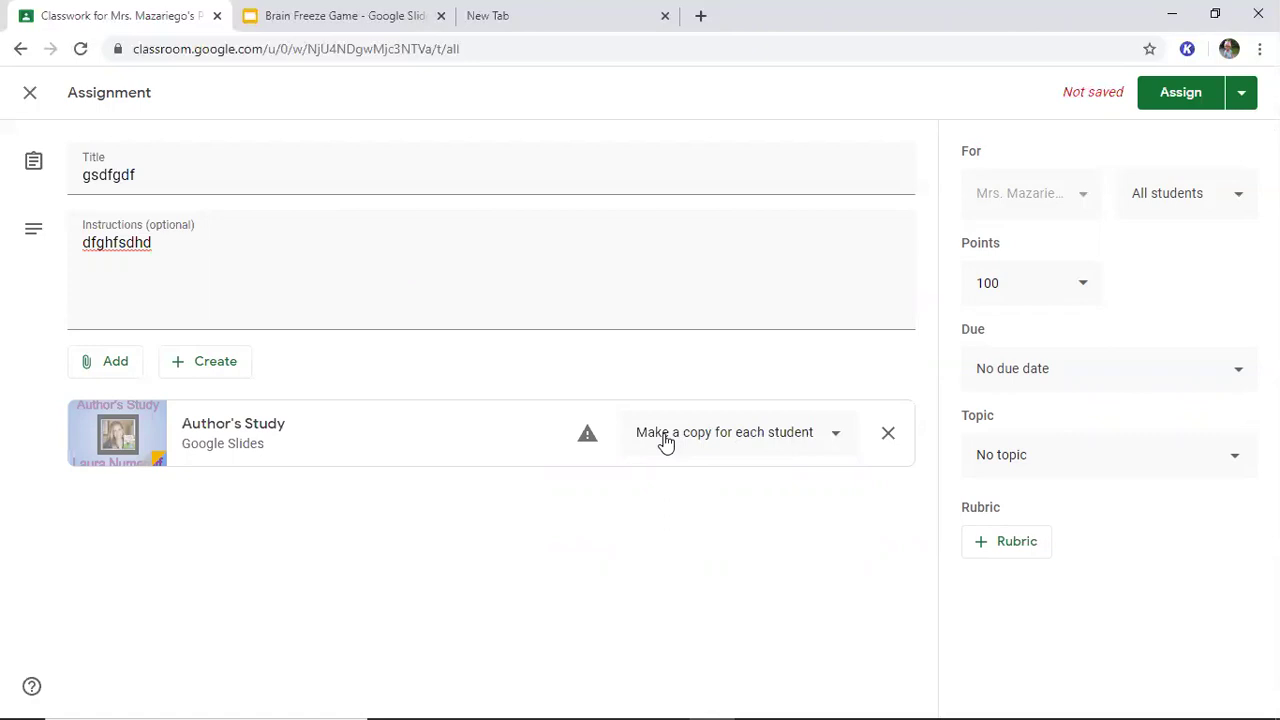
click(1172, 96)
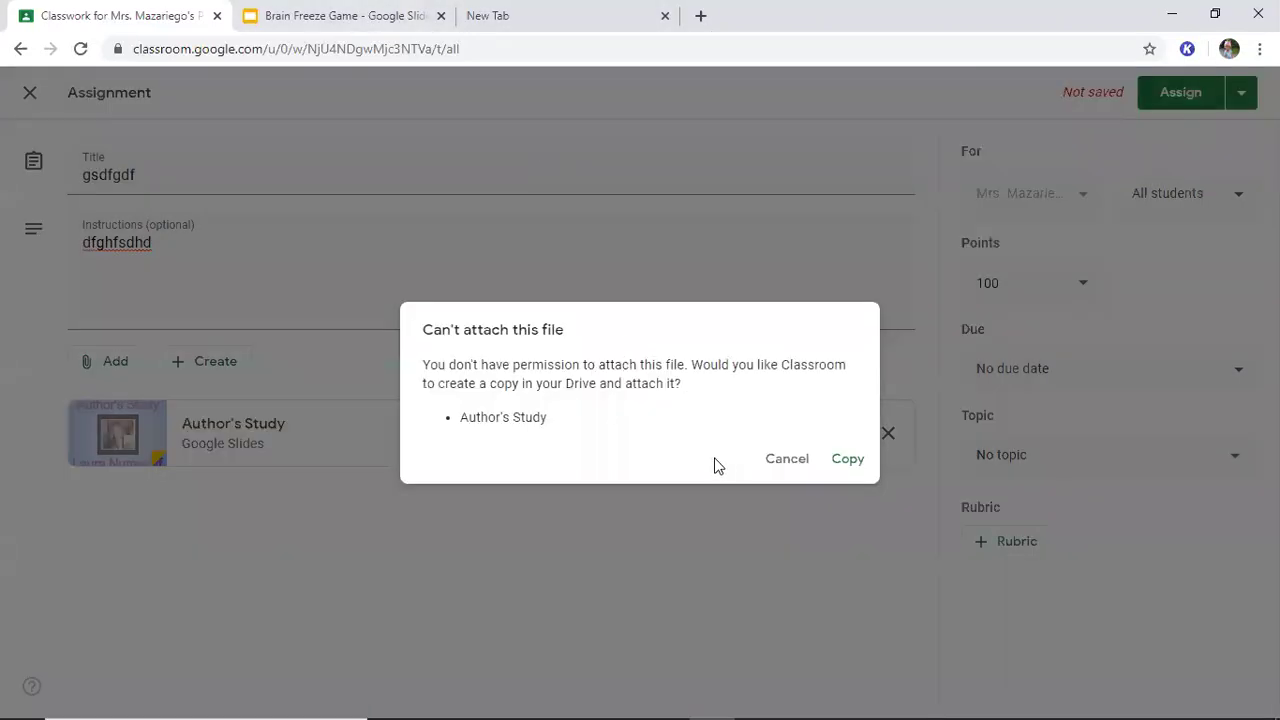
click(847, 462)
Step: Share the Author's Study presentation with the teacher account's e-mail address as Editor, approving the share outside the organization
click(351, 16)
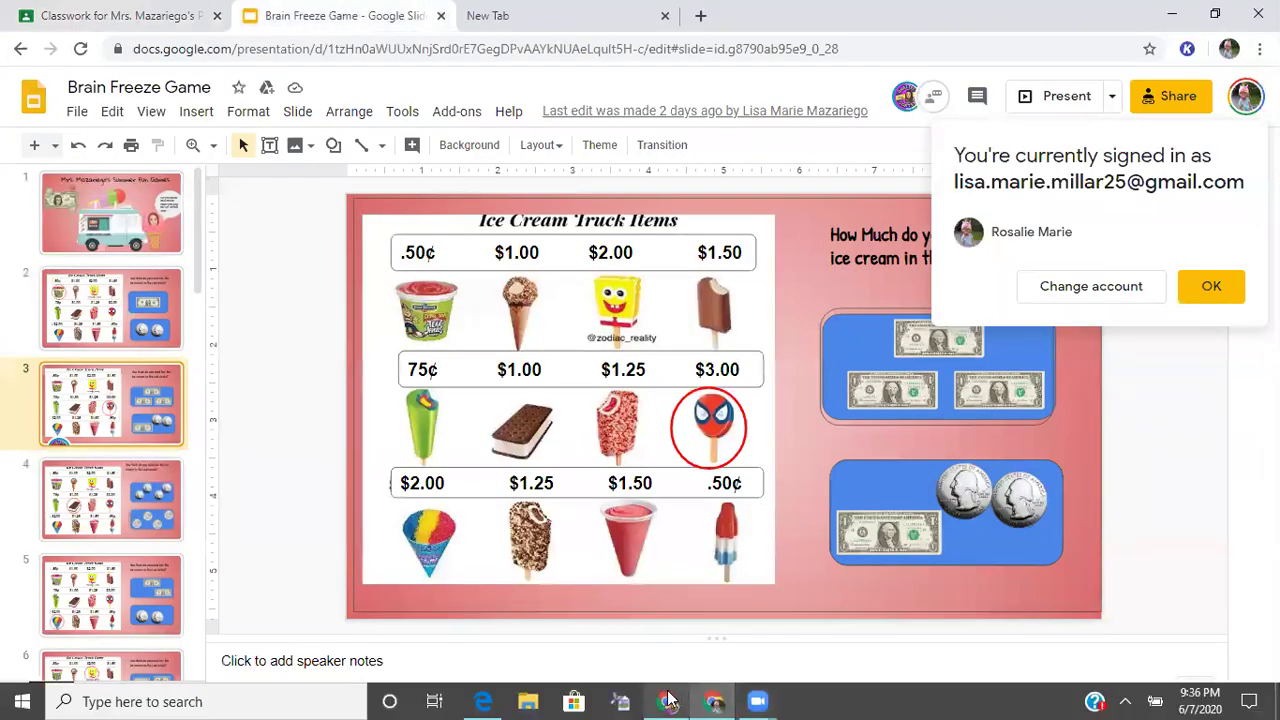
click(710, 701)
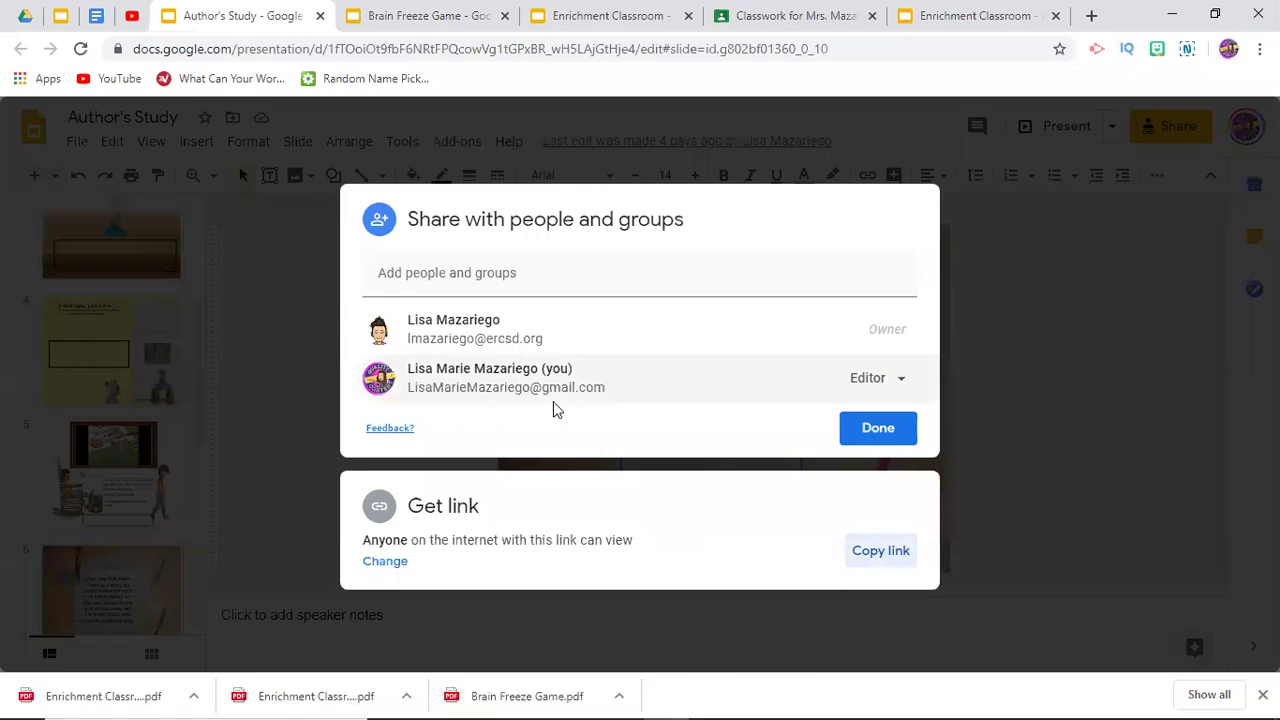
click(500, 272)
key(ctrl+v)
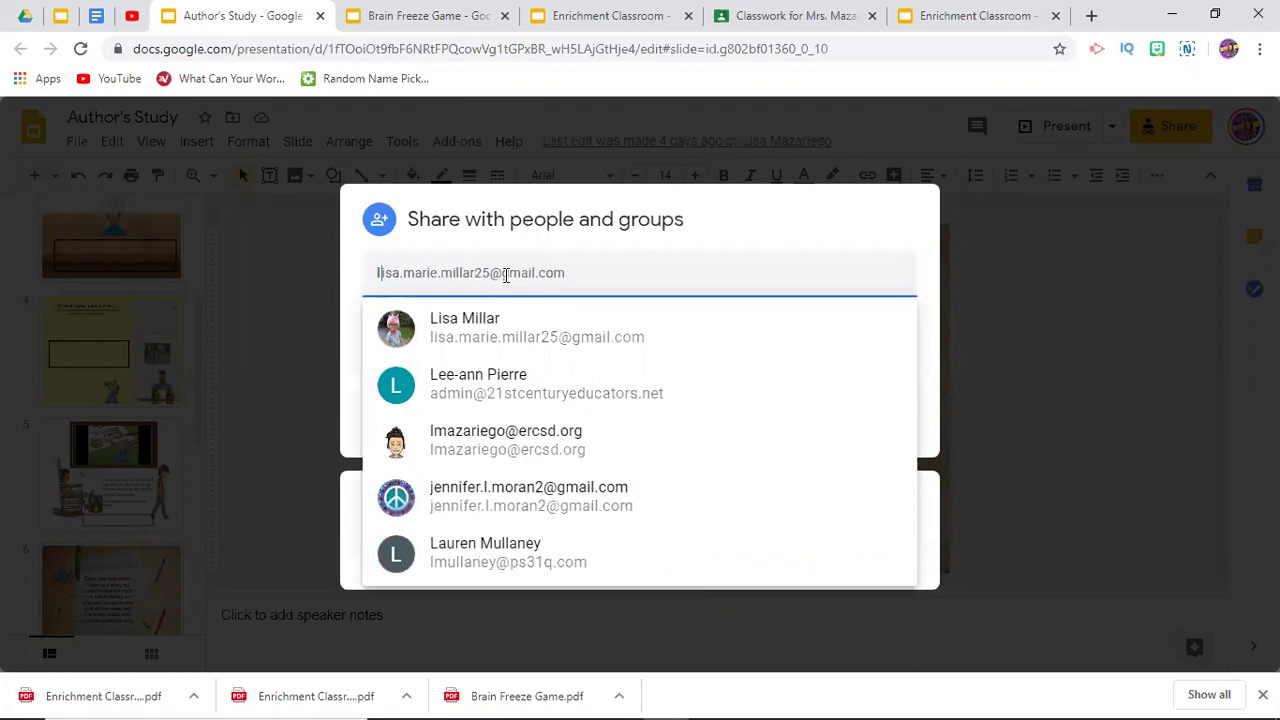
click(733, 360)
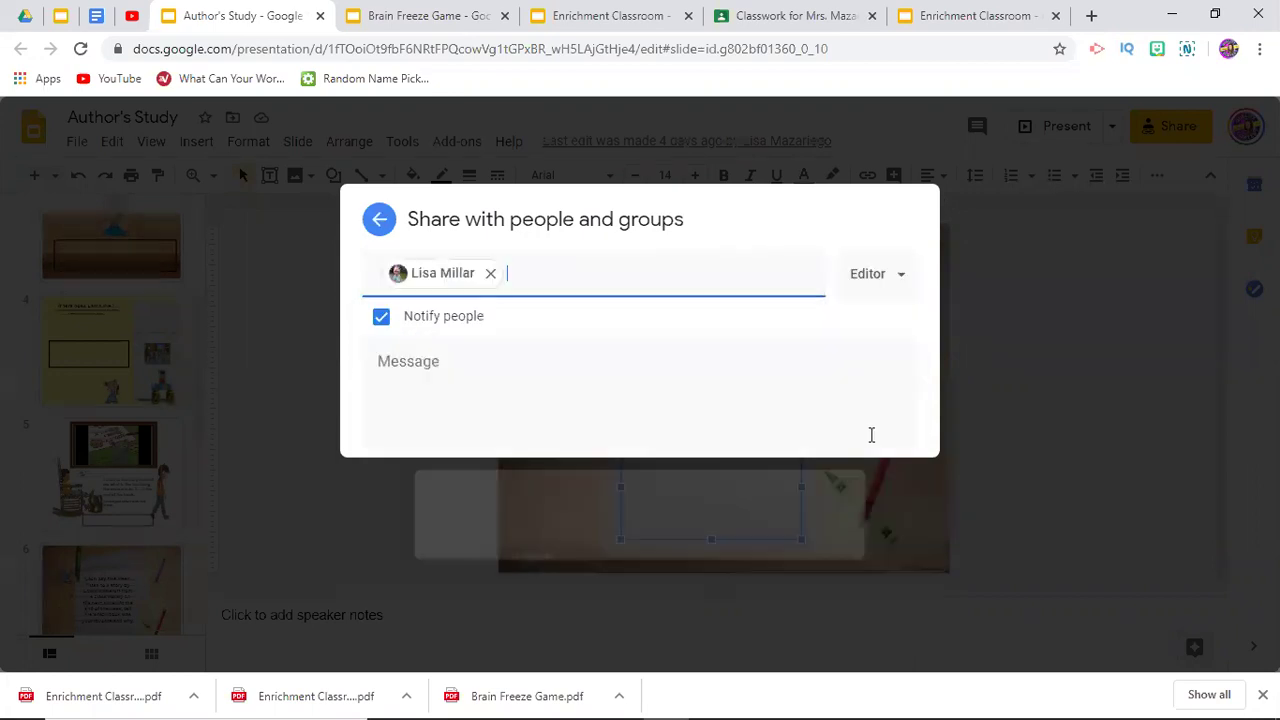
click(876, 548)
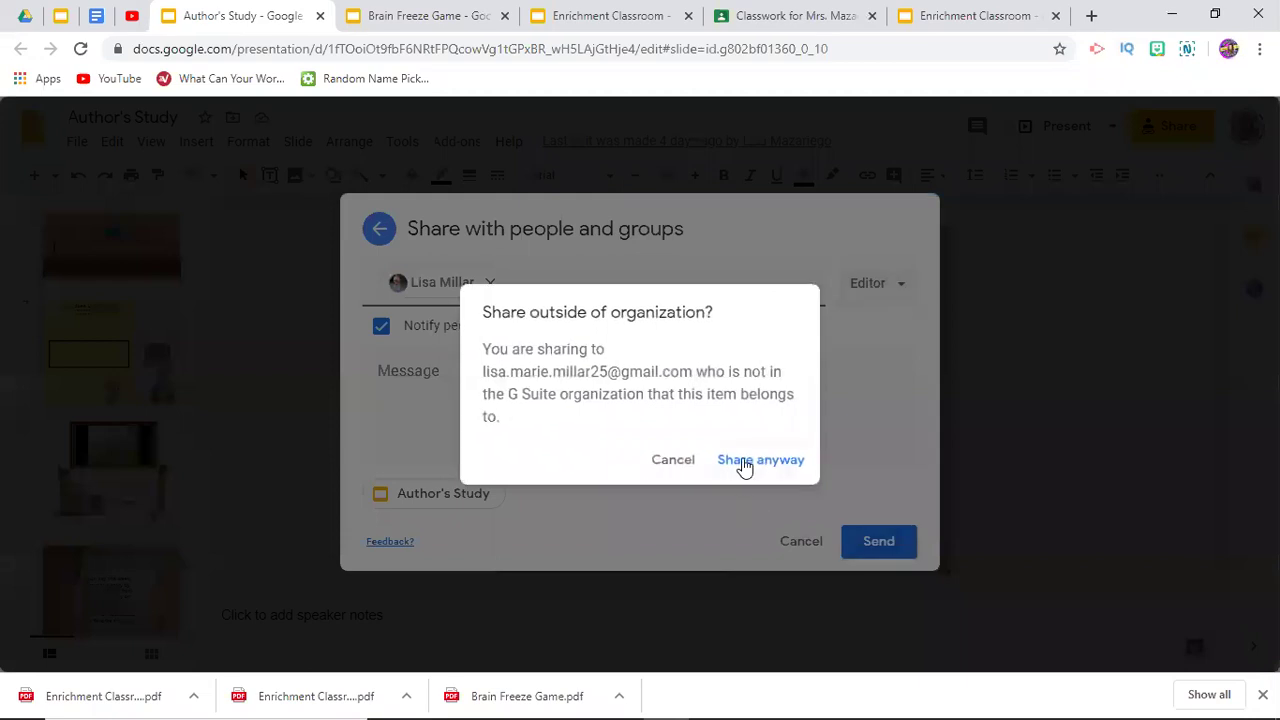
click(742, 462)
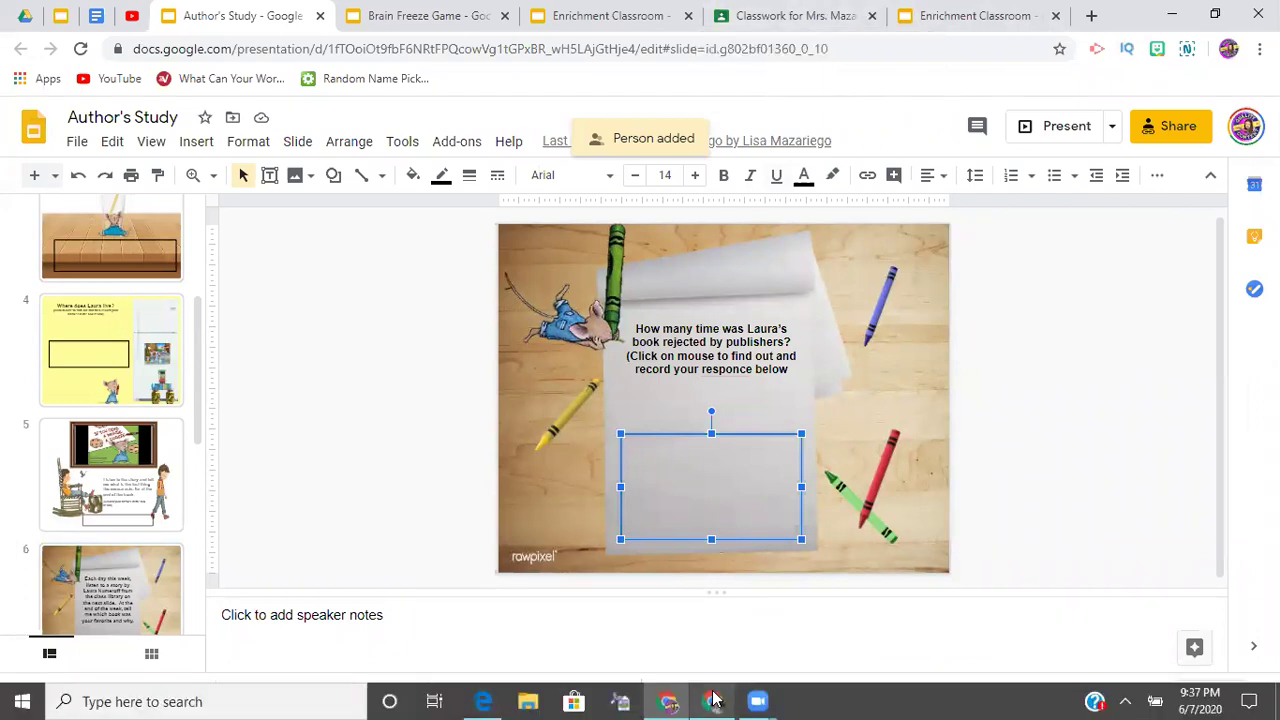
Step: Return to the teacher's Google Classroom classwork list and create an assignment titled "gdfgdf" with the instructions "dfhsdfh"
click(714, 701)
click(160, 16)
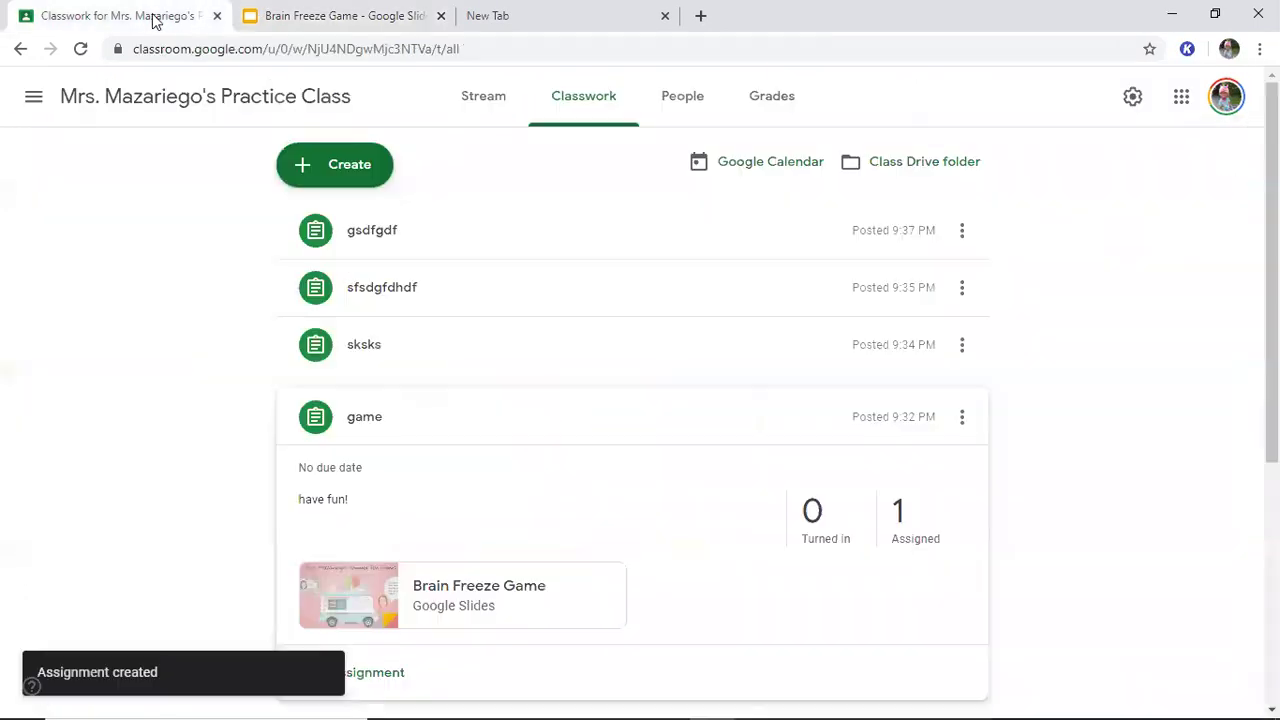
click(350, 170)
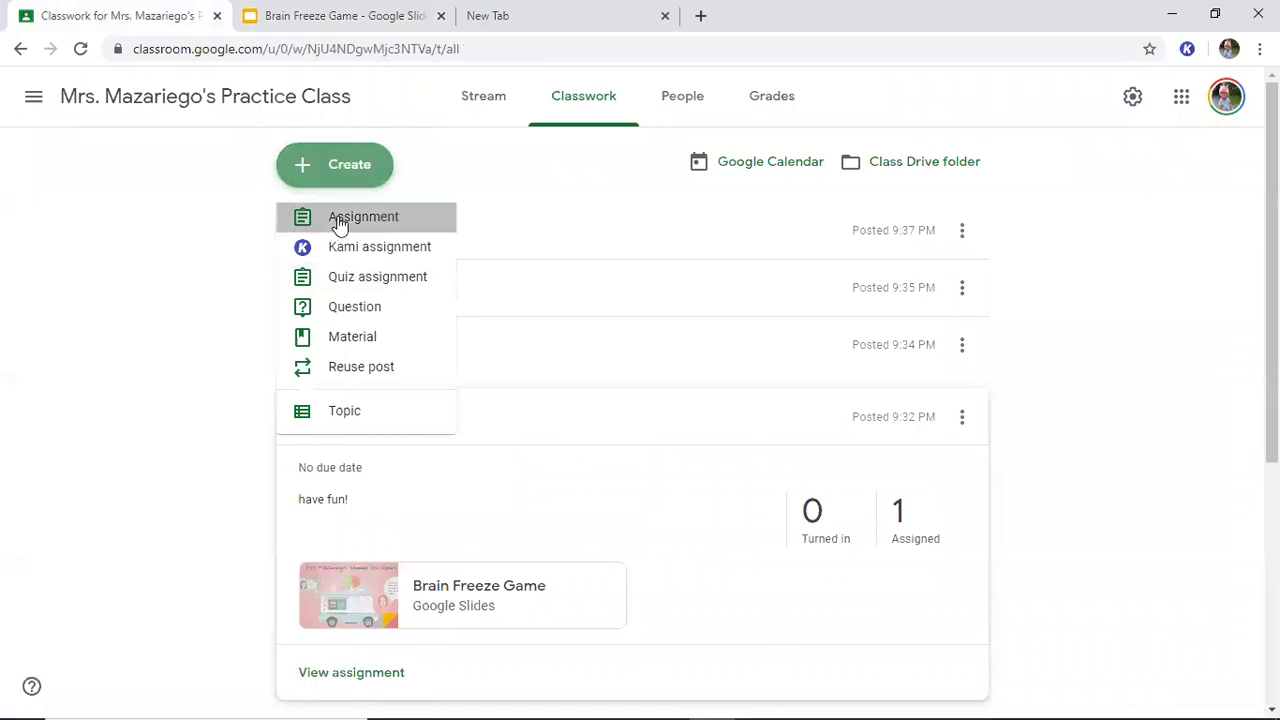
click(339, 216)
text(gdfgdf)
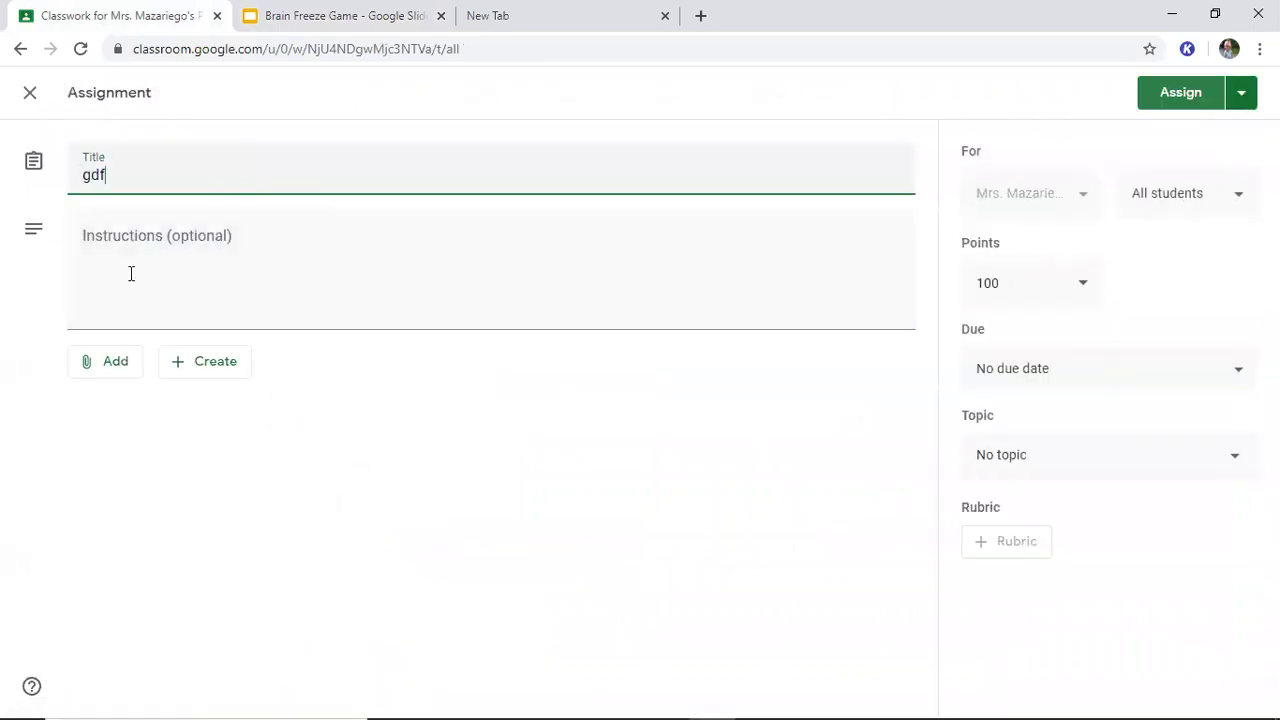
click(129, 275)
text(dfhsdfh)
Step: Attach the copied Author's Study sharing link to the "gdfgdf" assignment, set to make a copy for each student, and assign it
click(117, 366)
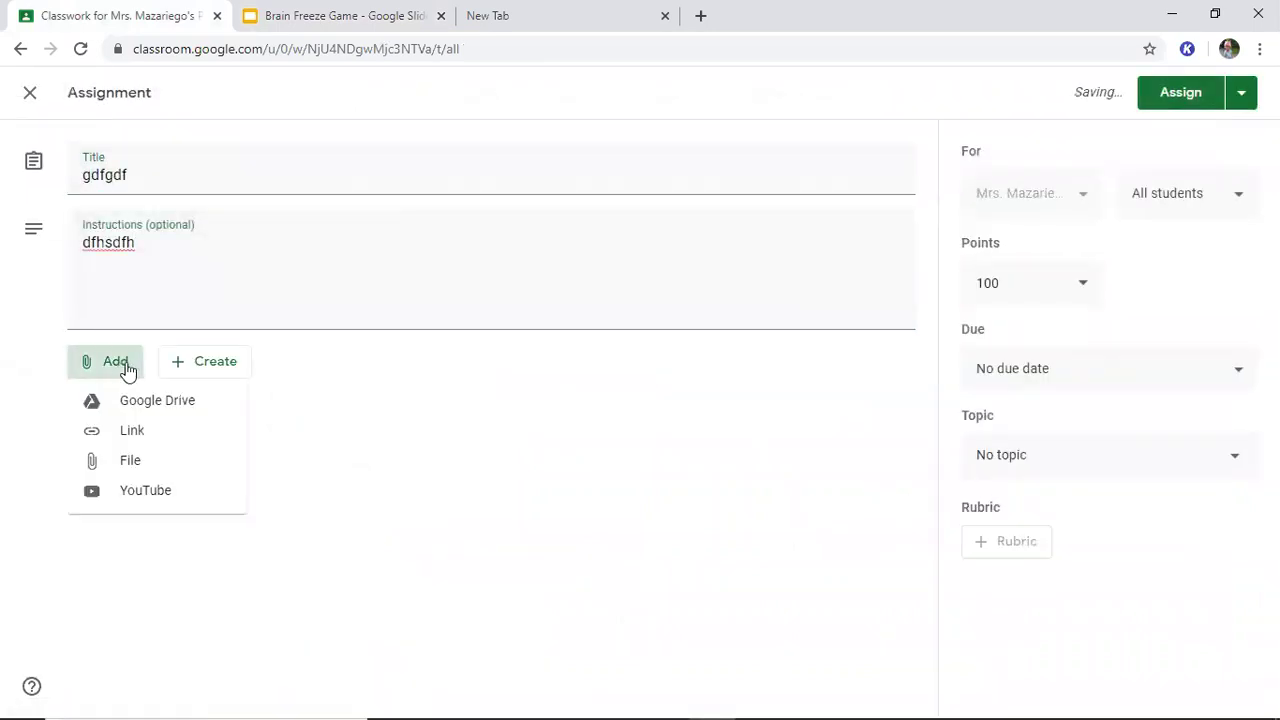
click(152, 432)
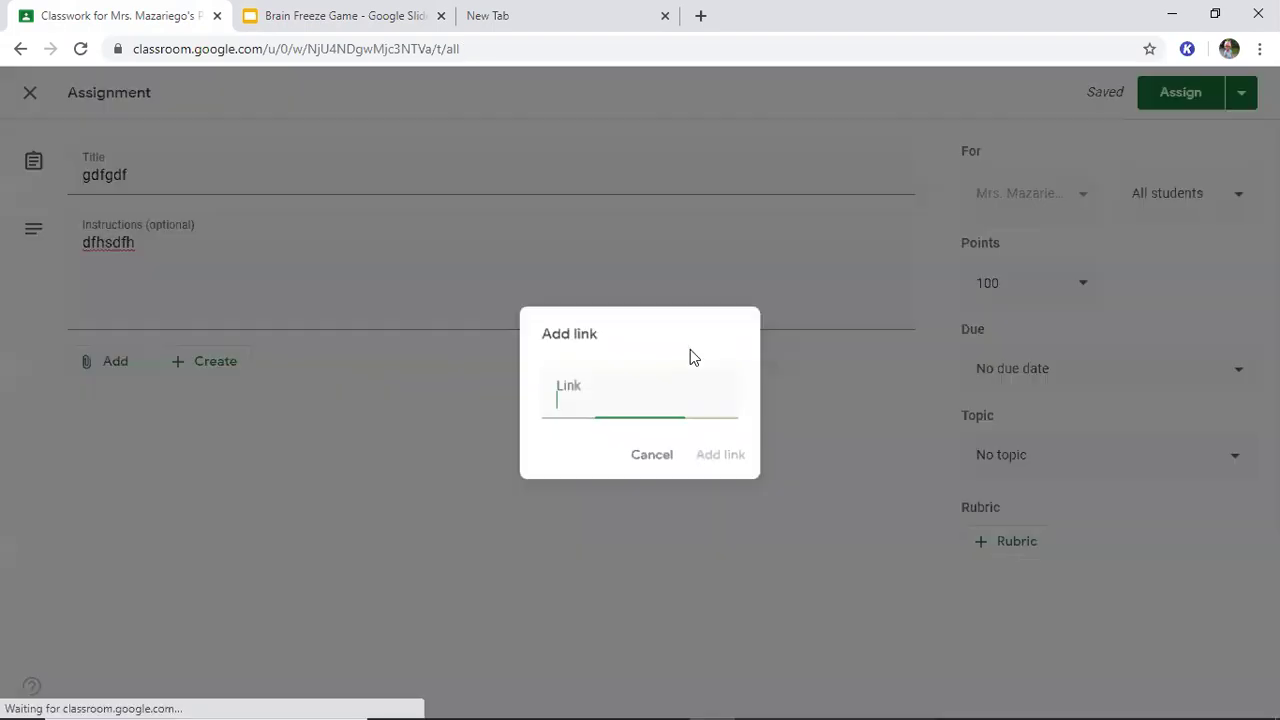
key(ctrl+v)
click(724, 460)
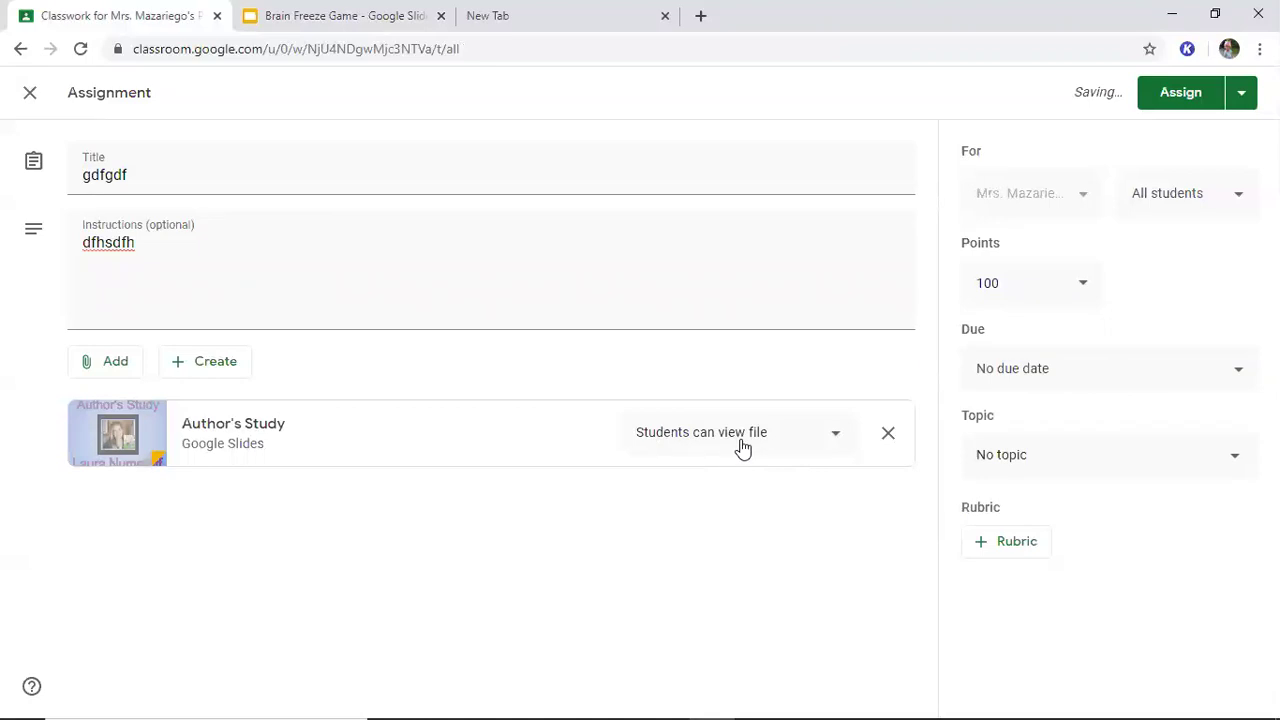
click(737, 447)
click(716, 530)
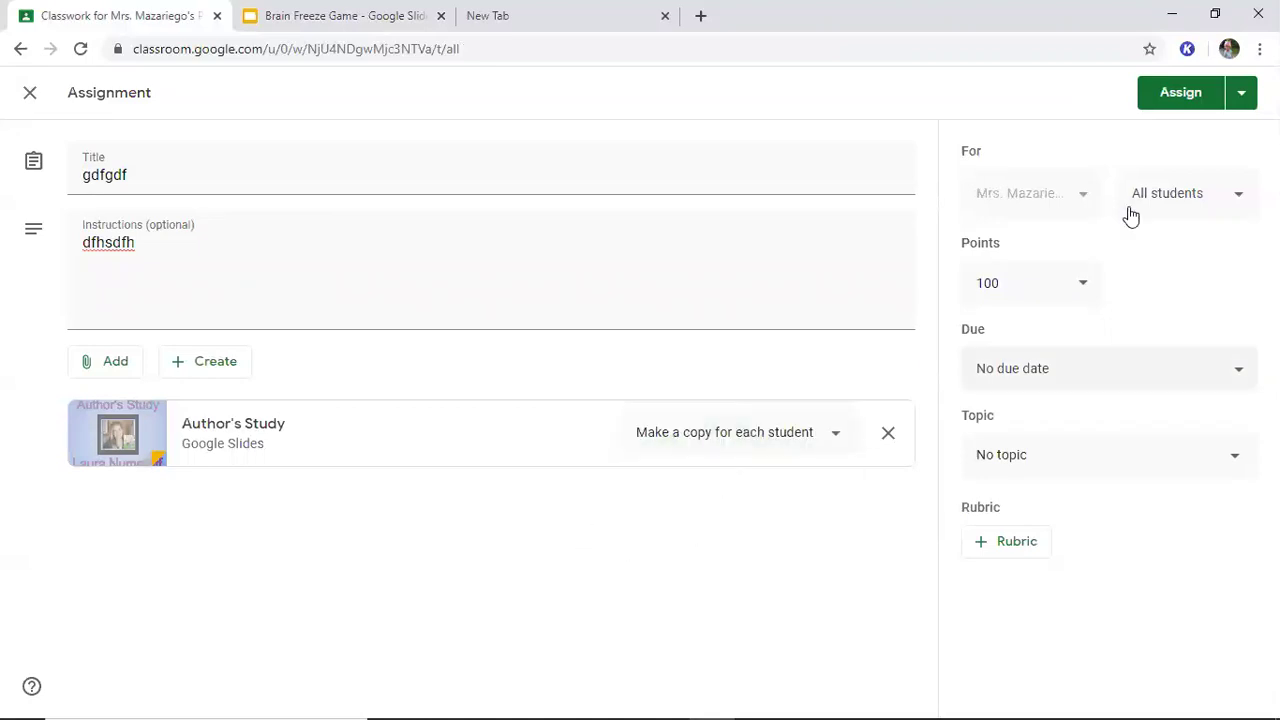
click(1188, 91)
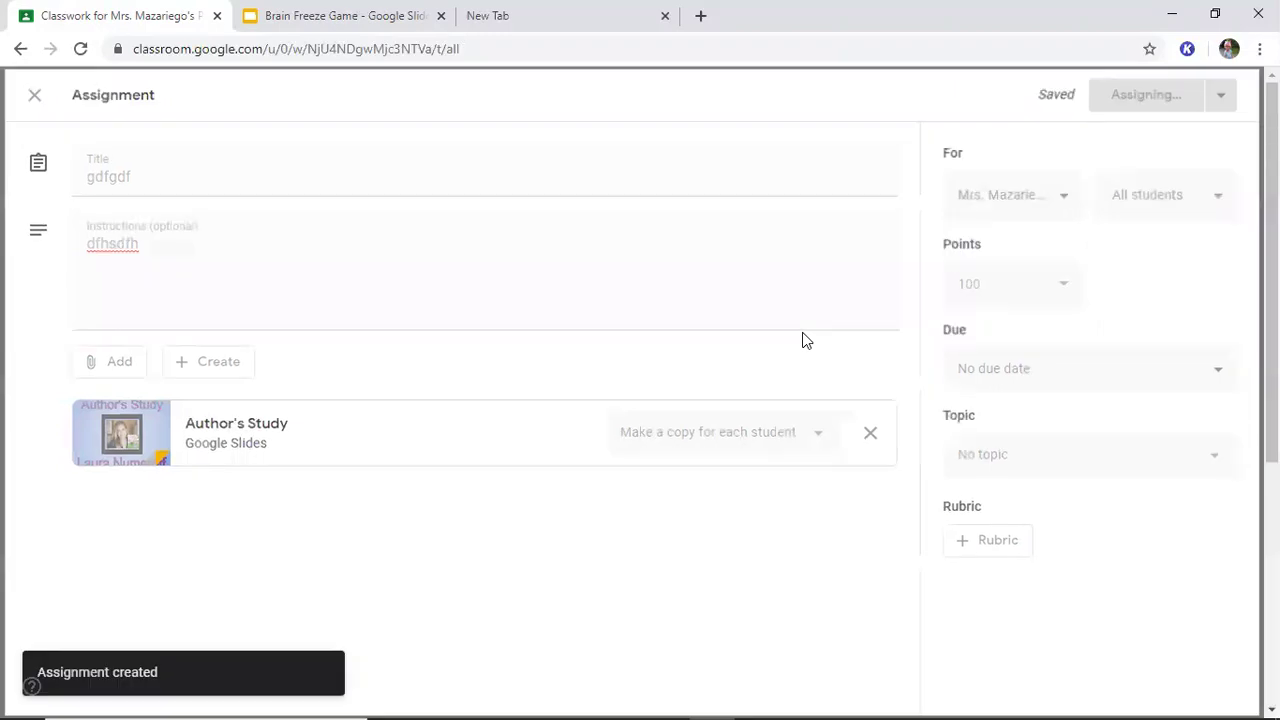
Step: Switch to the student's Classroom, leave the PDF preview, refresh the classwork list, and open the Author's Study copy attached to "gdfgdf"
mouse_move(760, 700)
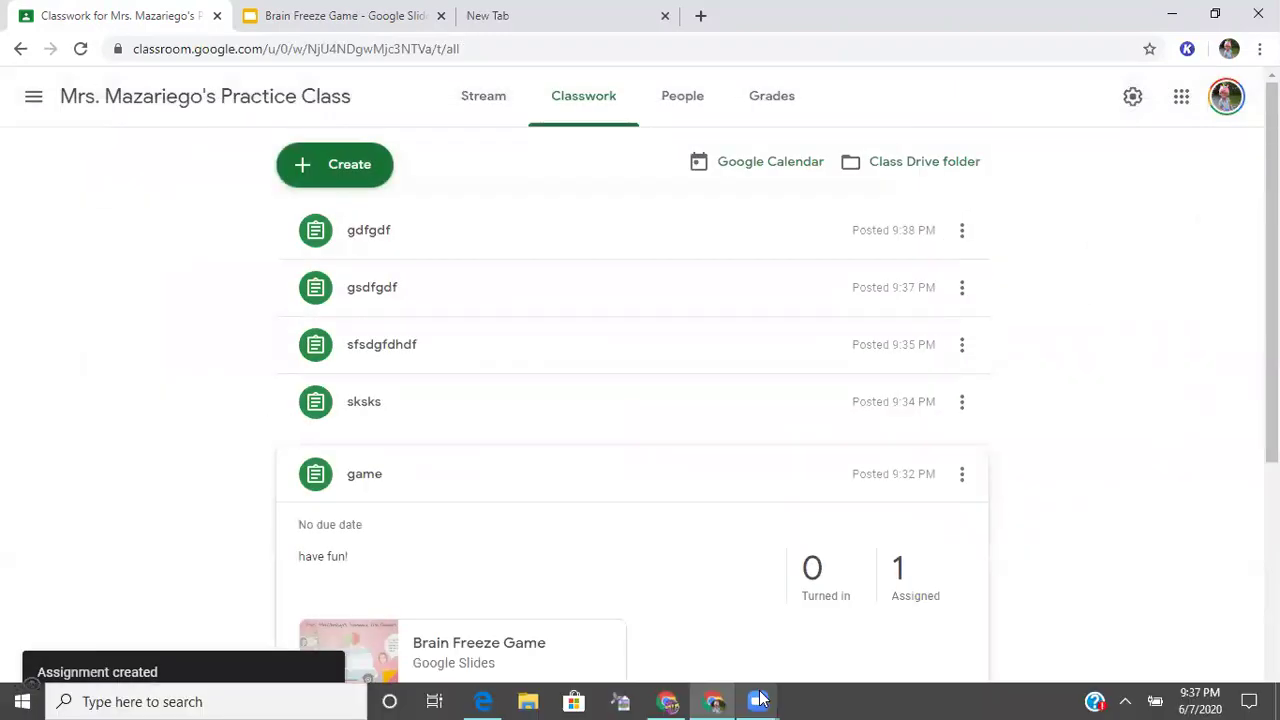
click(667, 701)
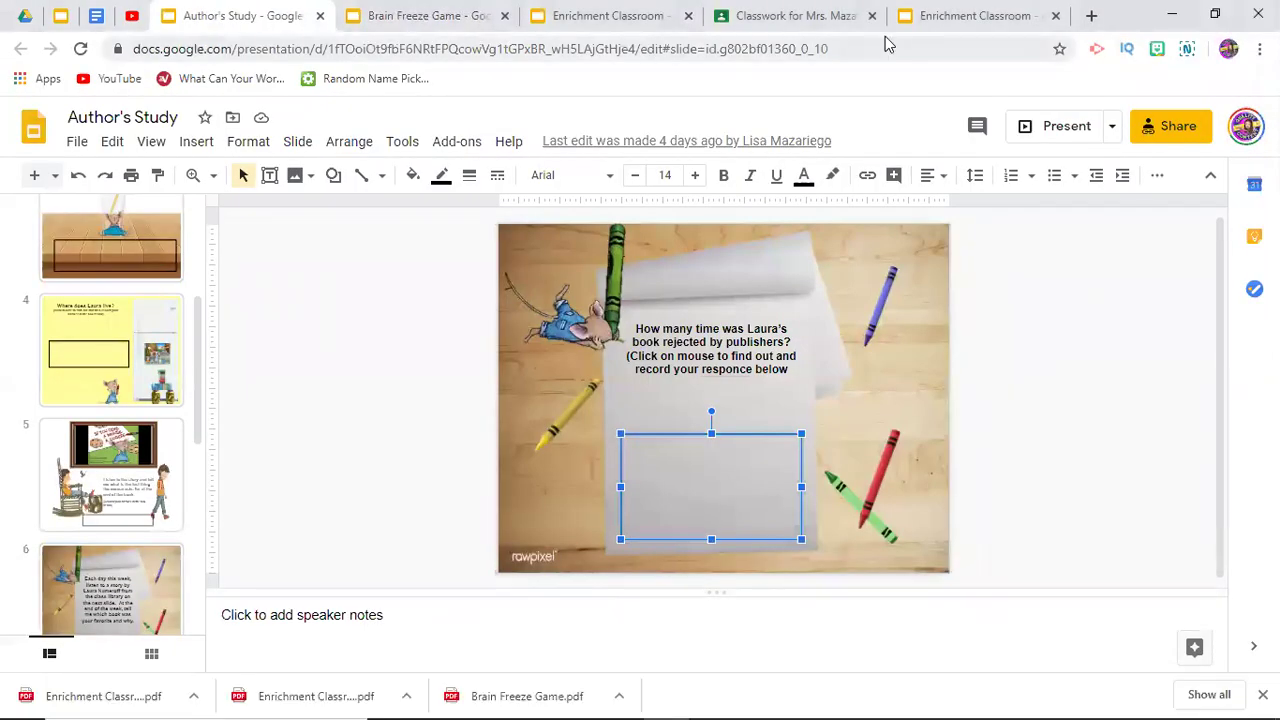
click(808, 16)
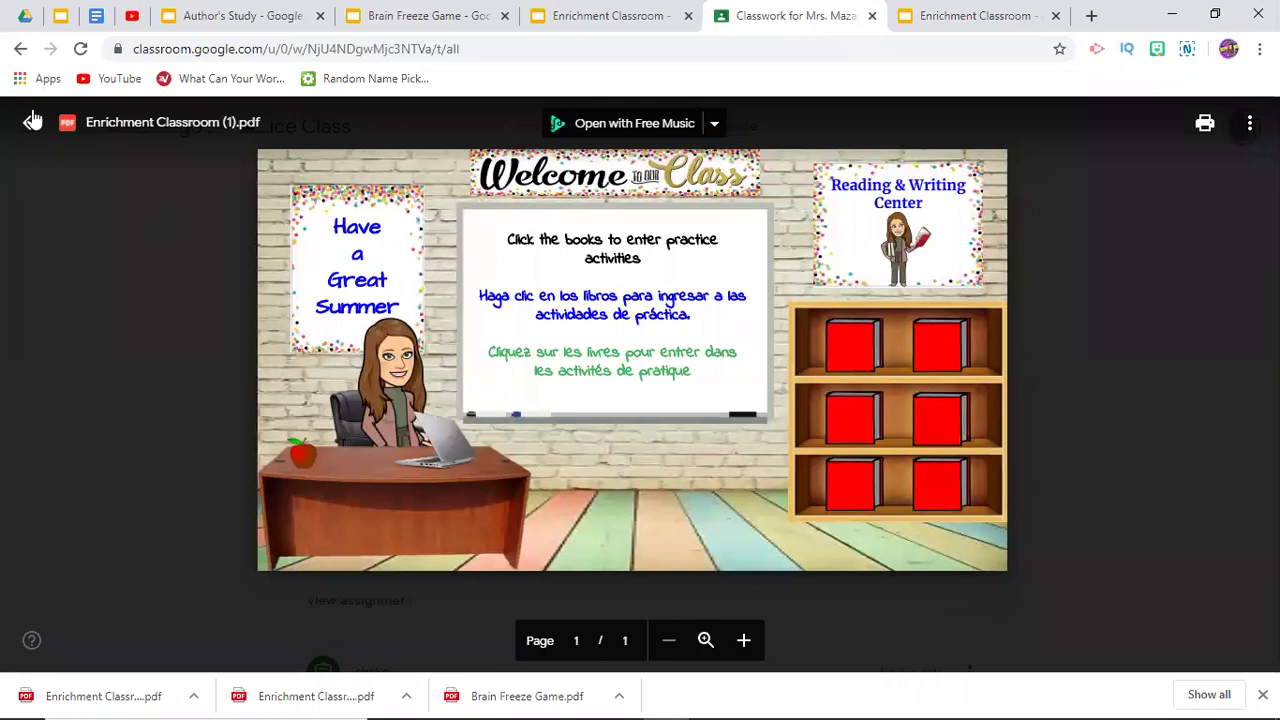
click(30, 122)
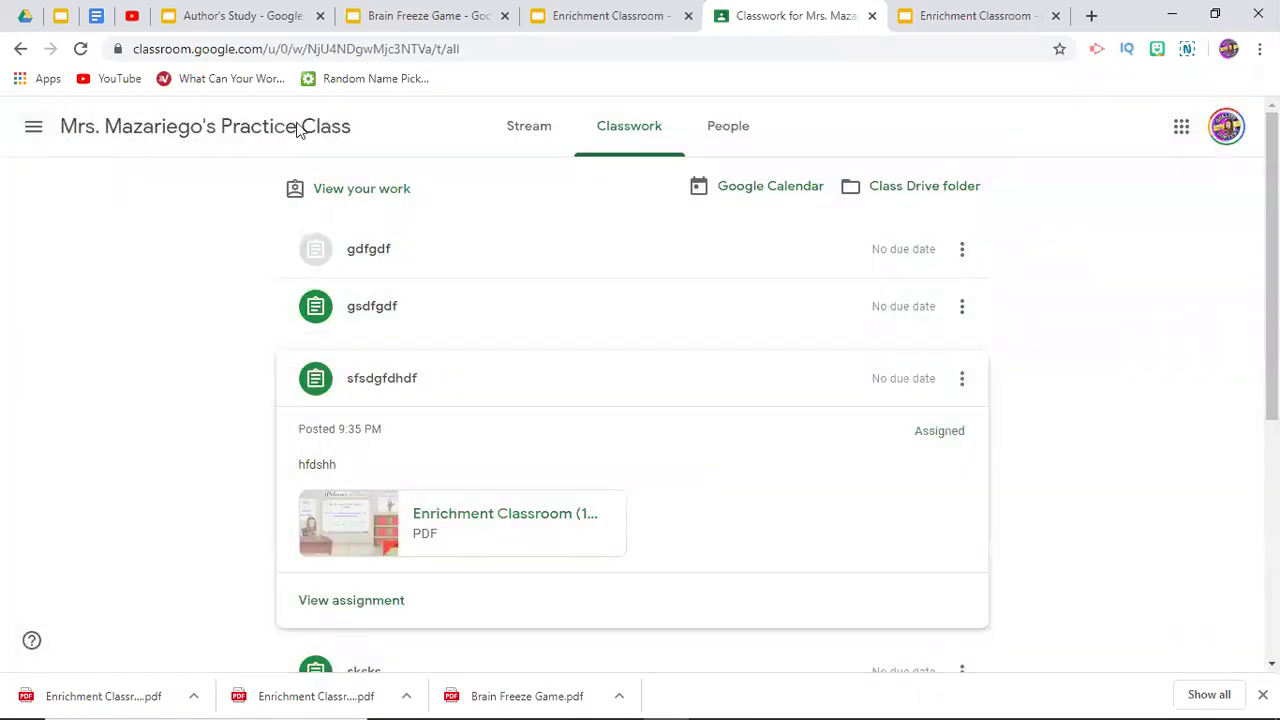
click(80, 48)
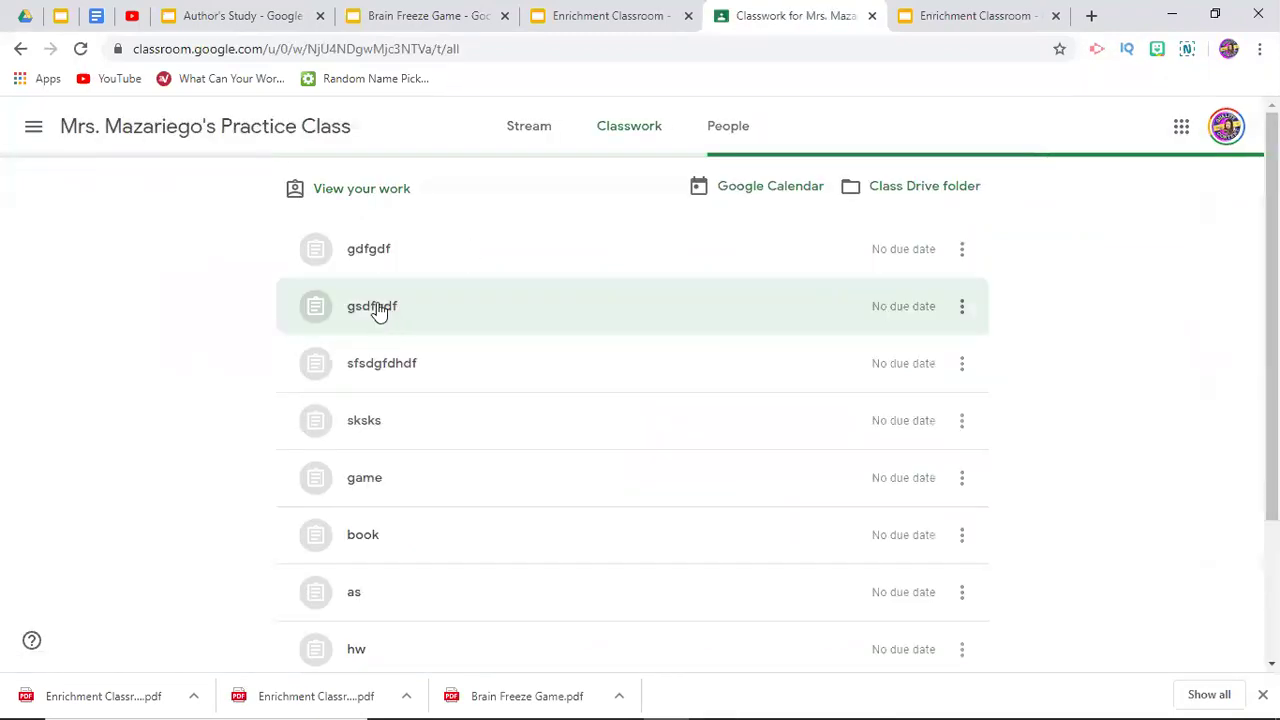
click(374, 249)
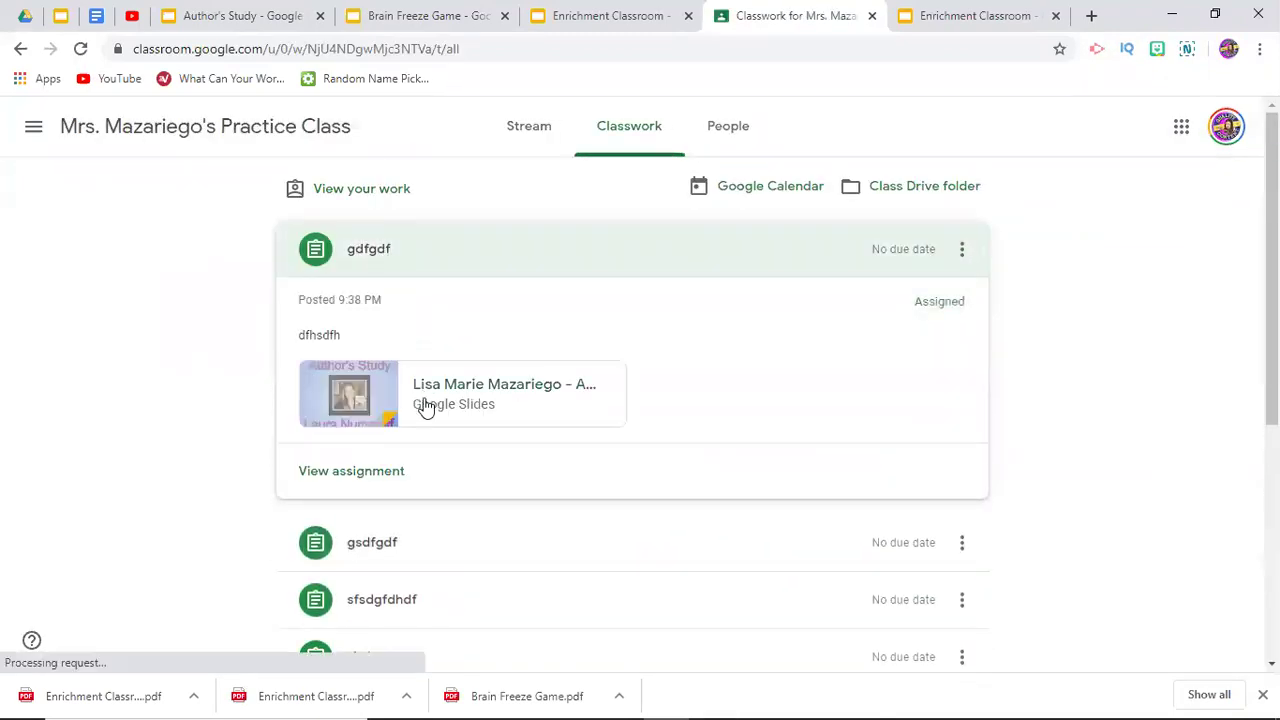
click(431, 405)
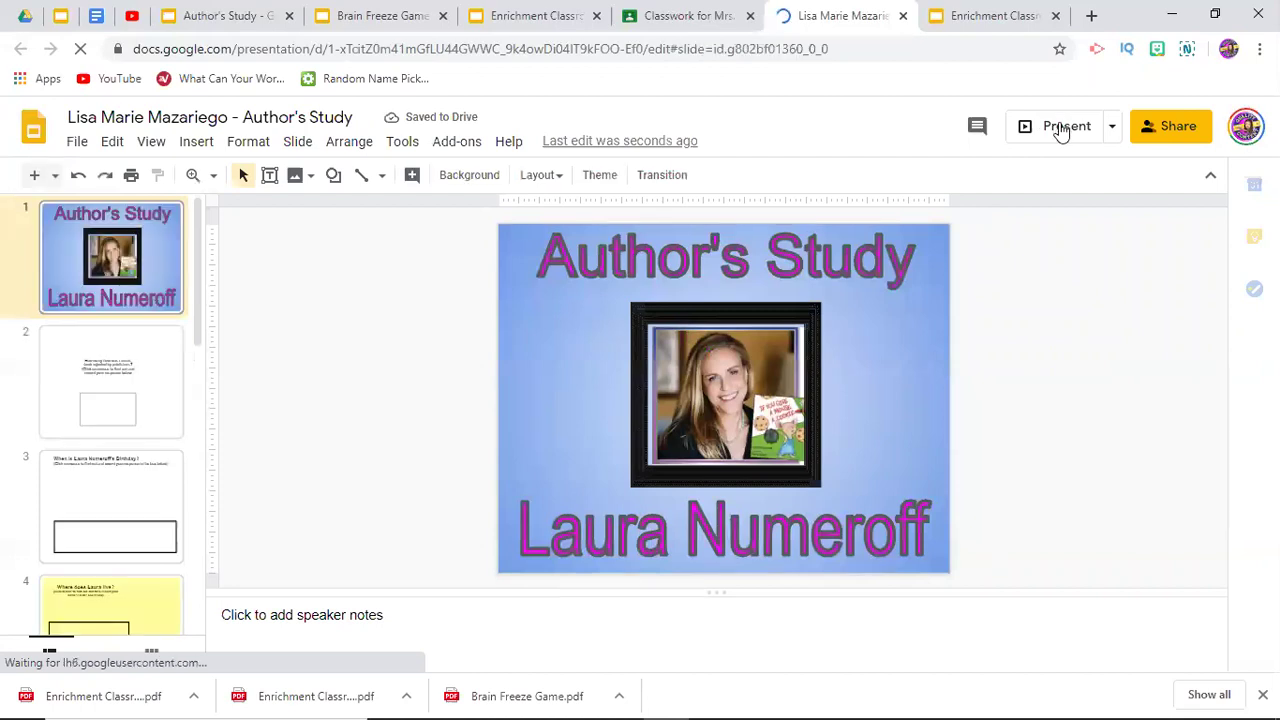
Step: Enter "sdhfjsfhdsjhfsjfhsjkhfa" in the empty response box on slide 2 of the student's Author's Study copy
click(160, 373)
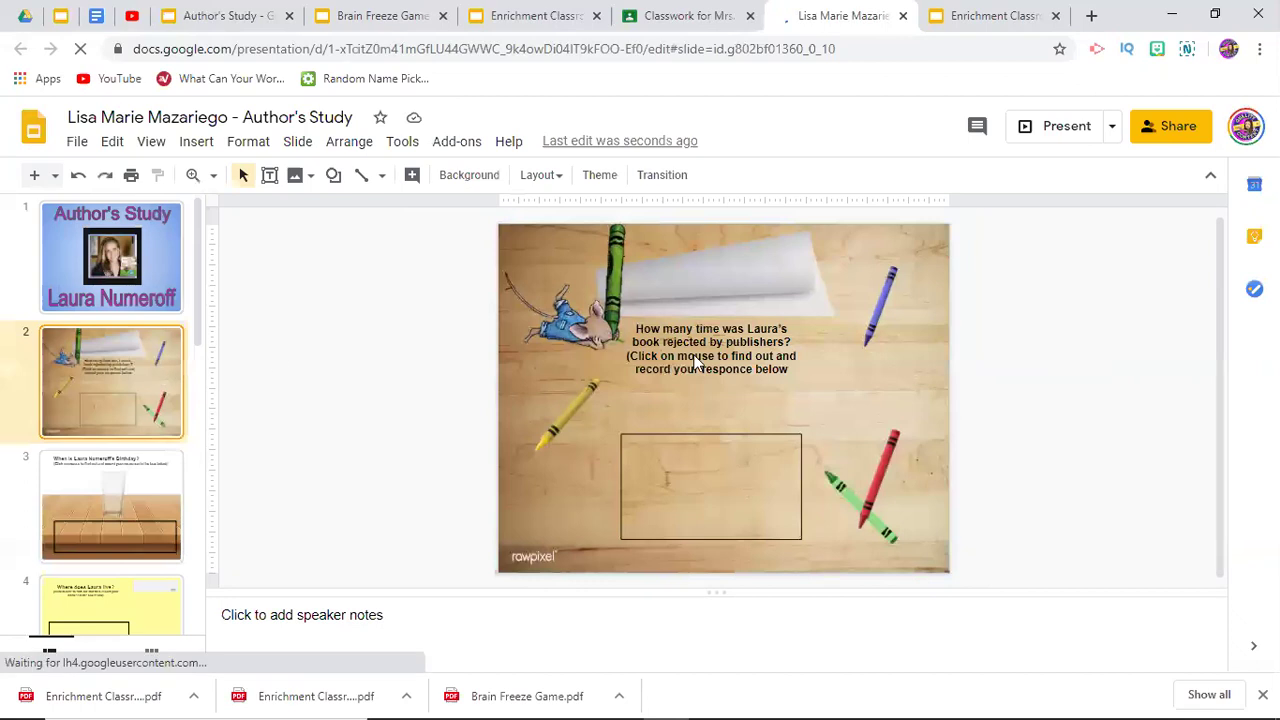
click(664, 474)
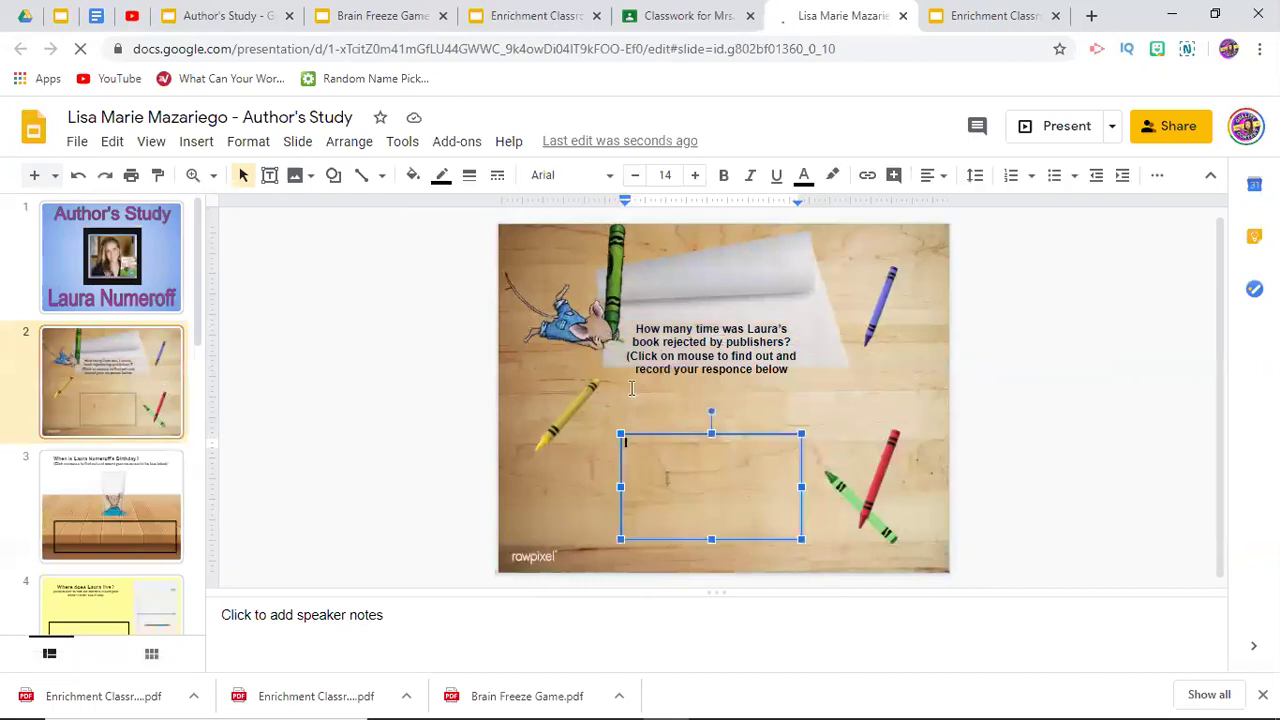
text(sdhf)
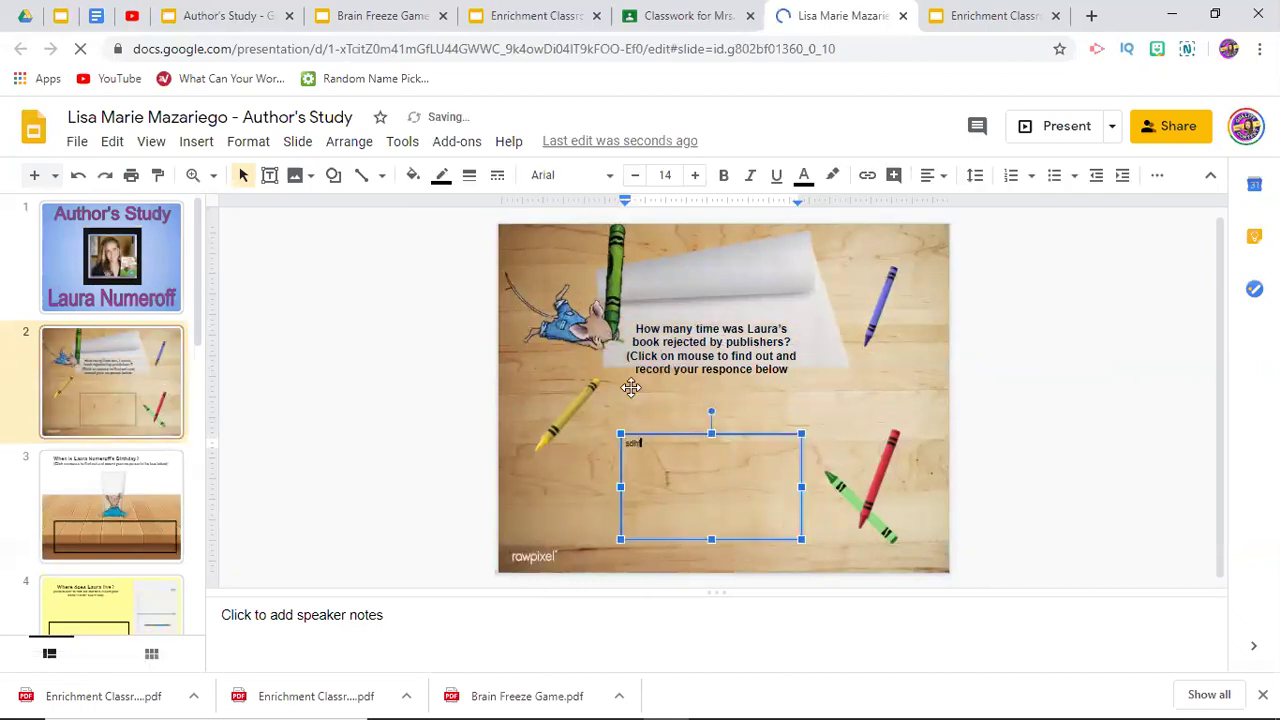
text(jsfhdsjhfsjfhsjkhfa)
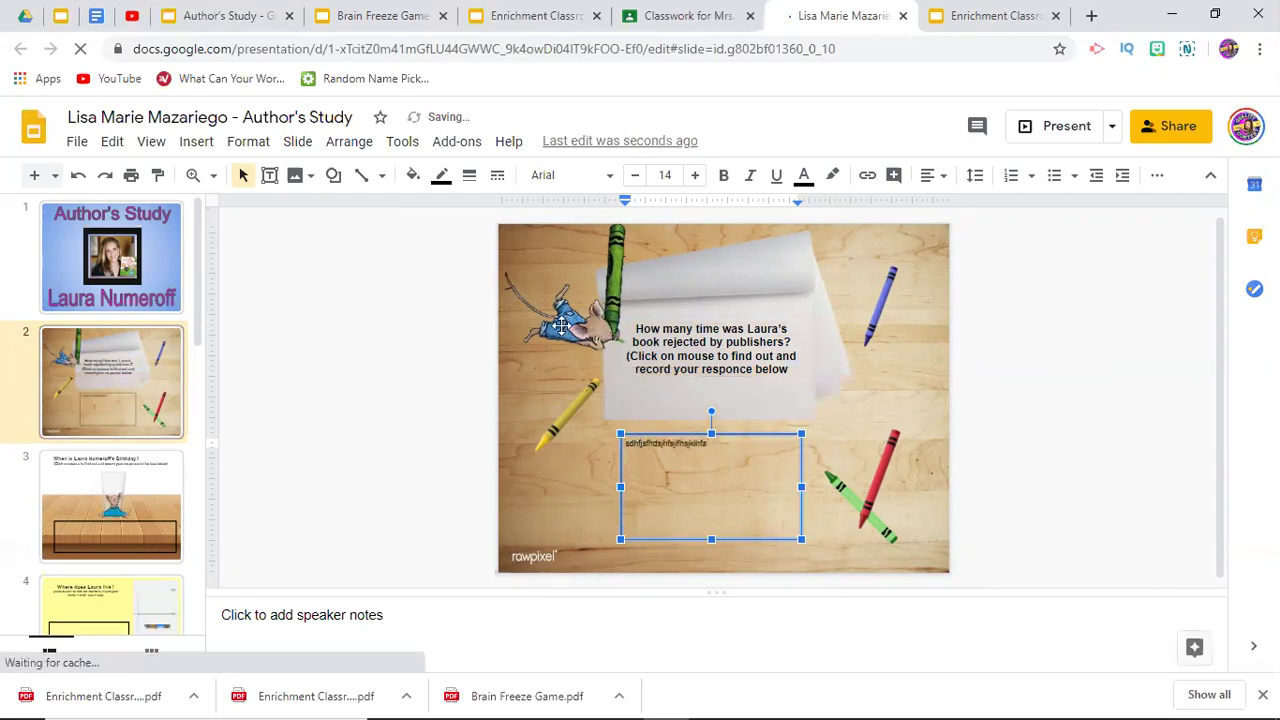
Step: Check the website link on slide 2's mouse image, then close the student's presentation copy
click(562, 326)
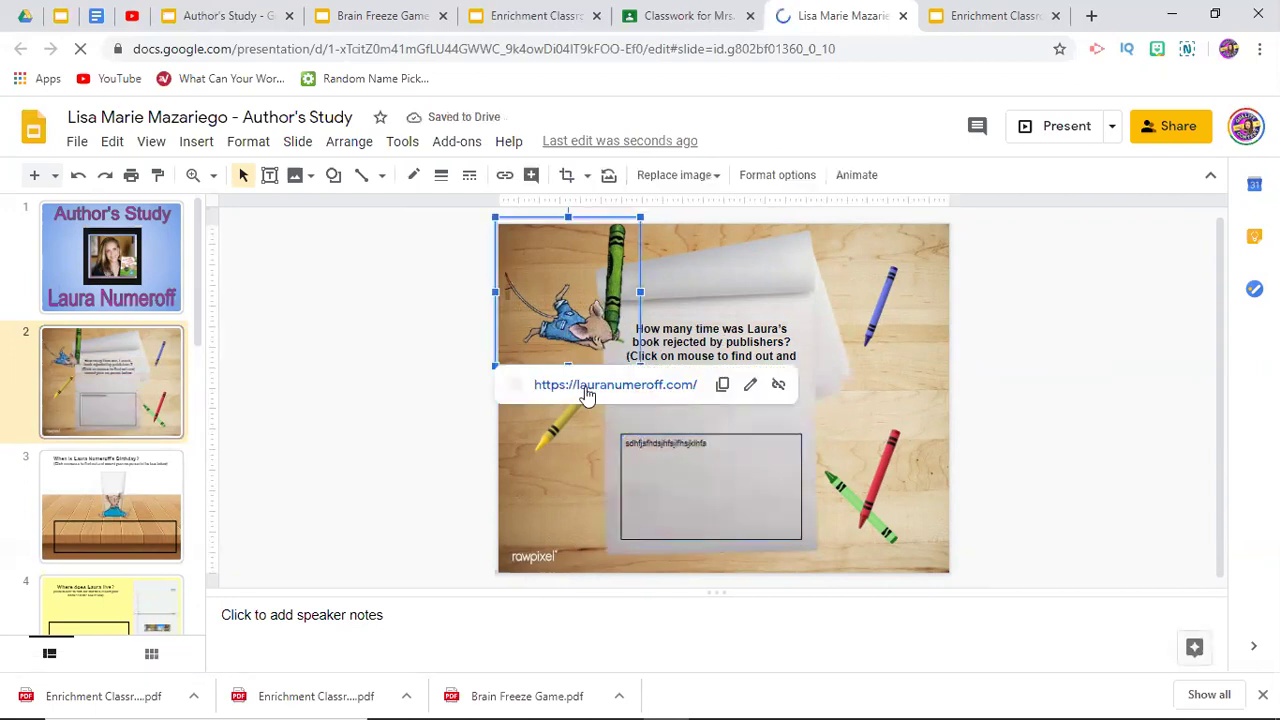
mouse_move(590, 395)
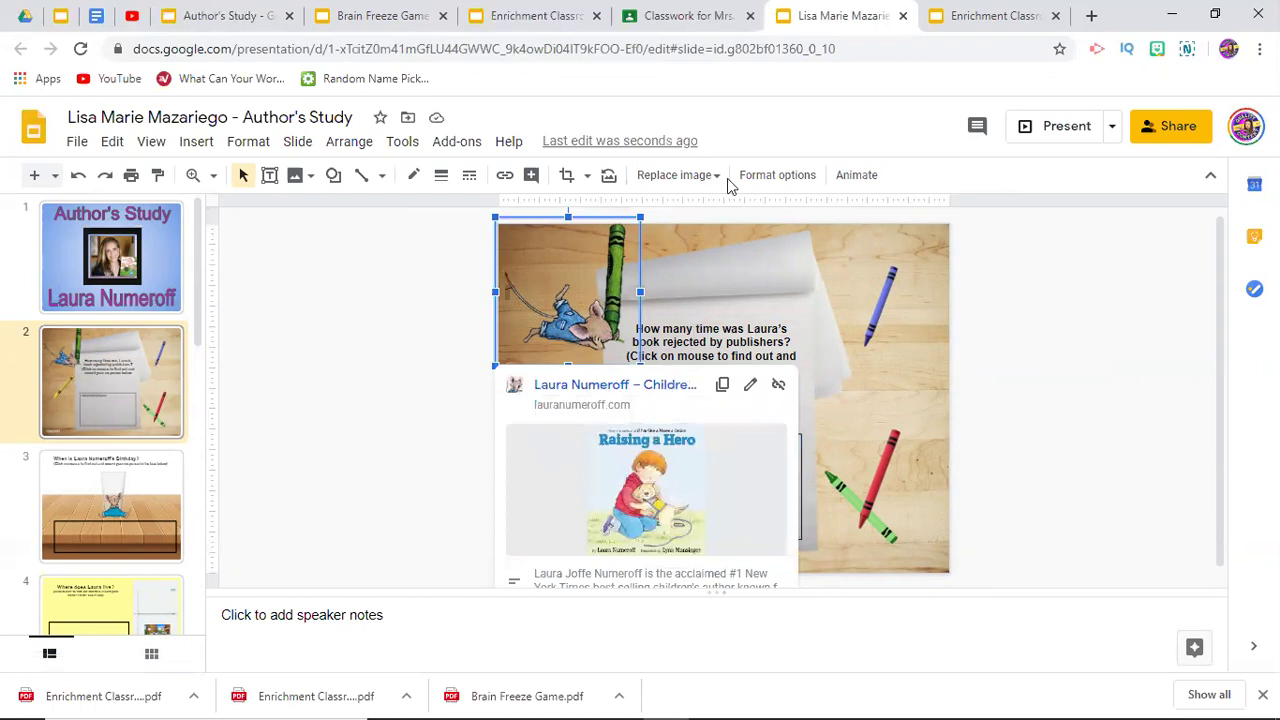
click(903, 16)
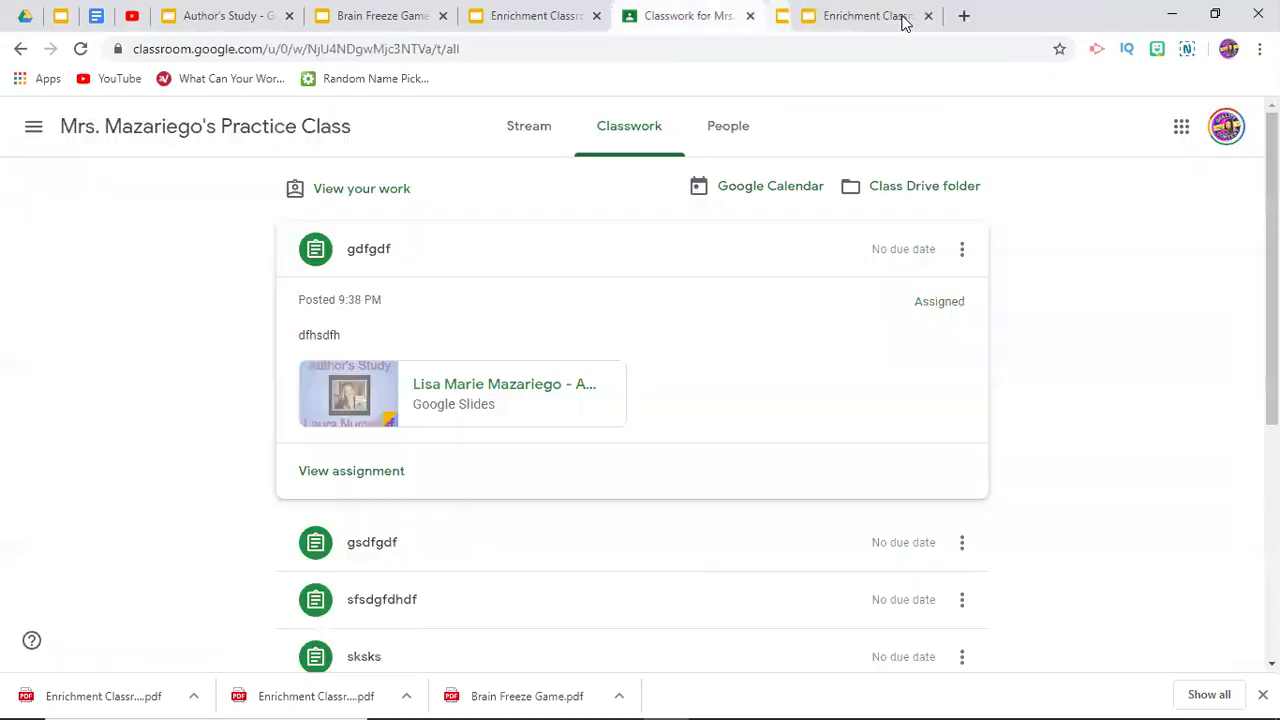